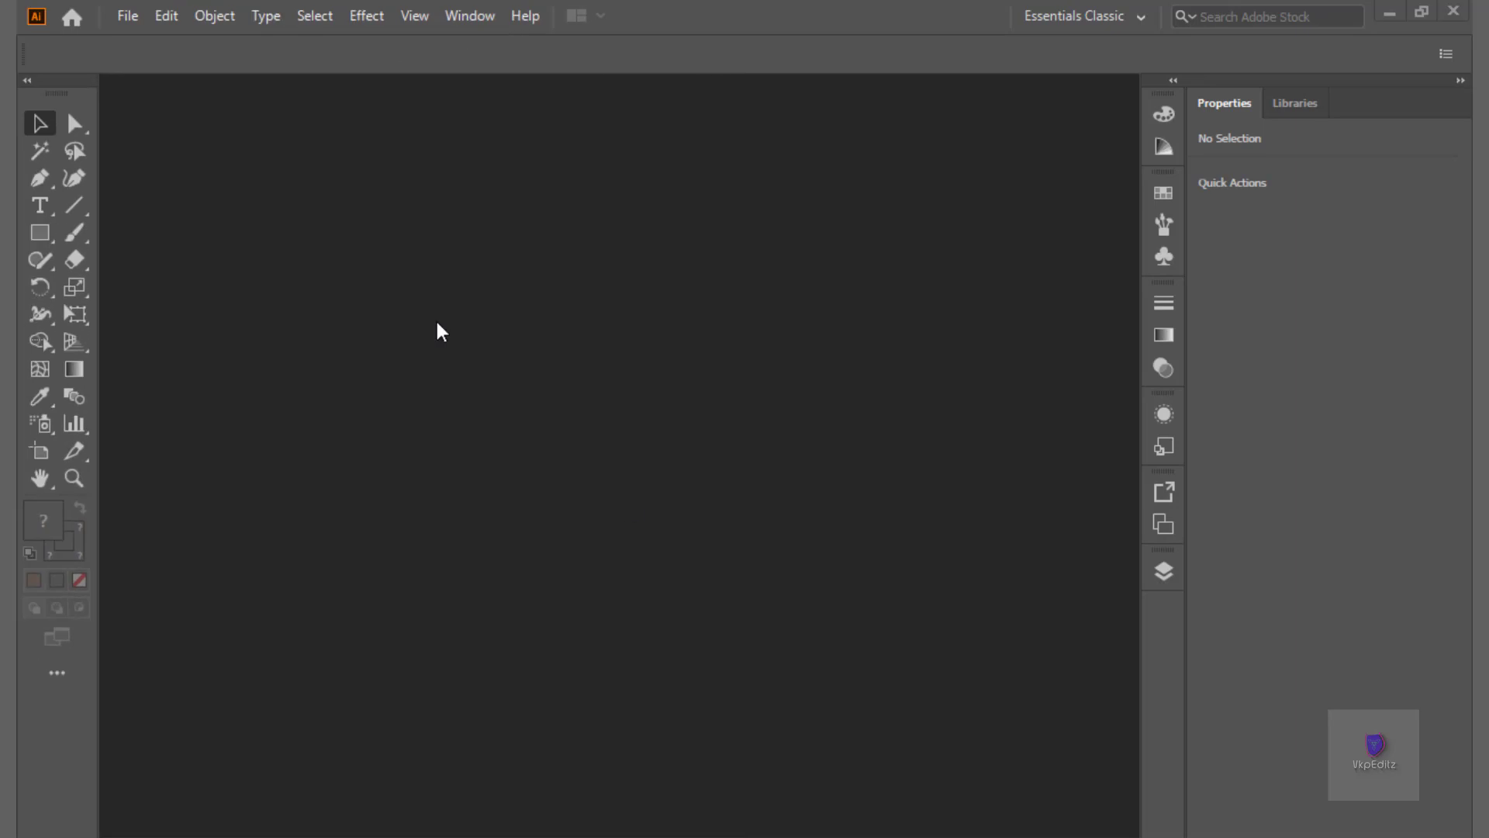
# Create a new 1080 × 1080 px document measured in pixels.
pyautogui.click(127, 13)
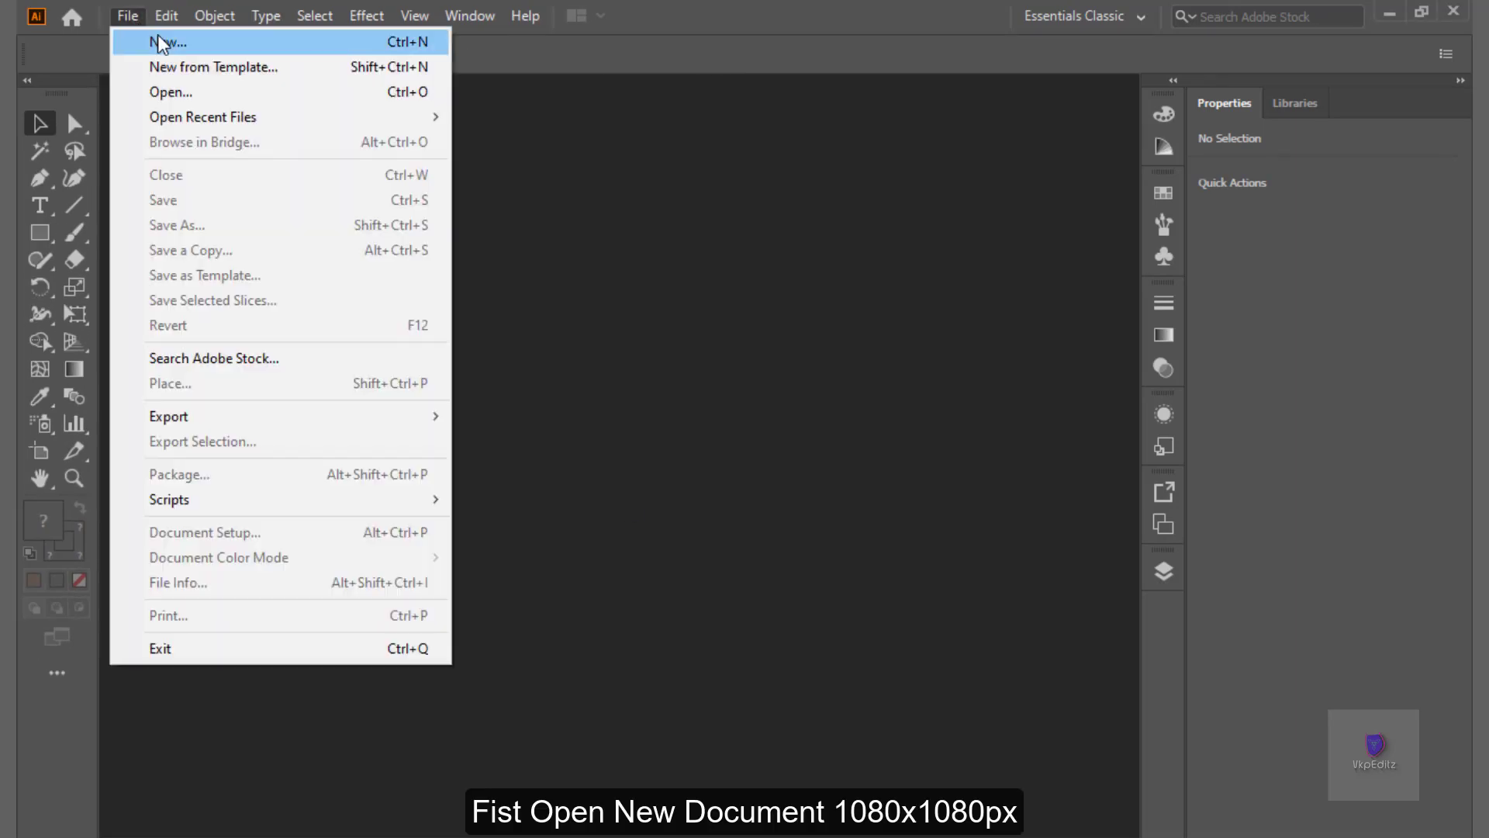
pyautogui.click(157, 36)
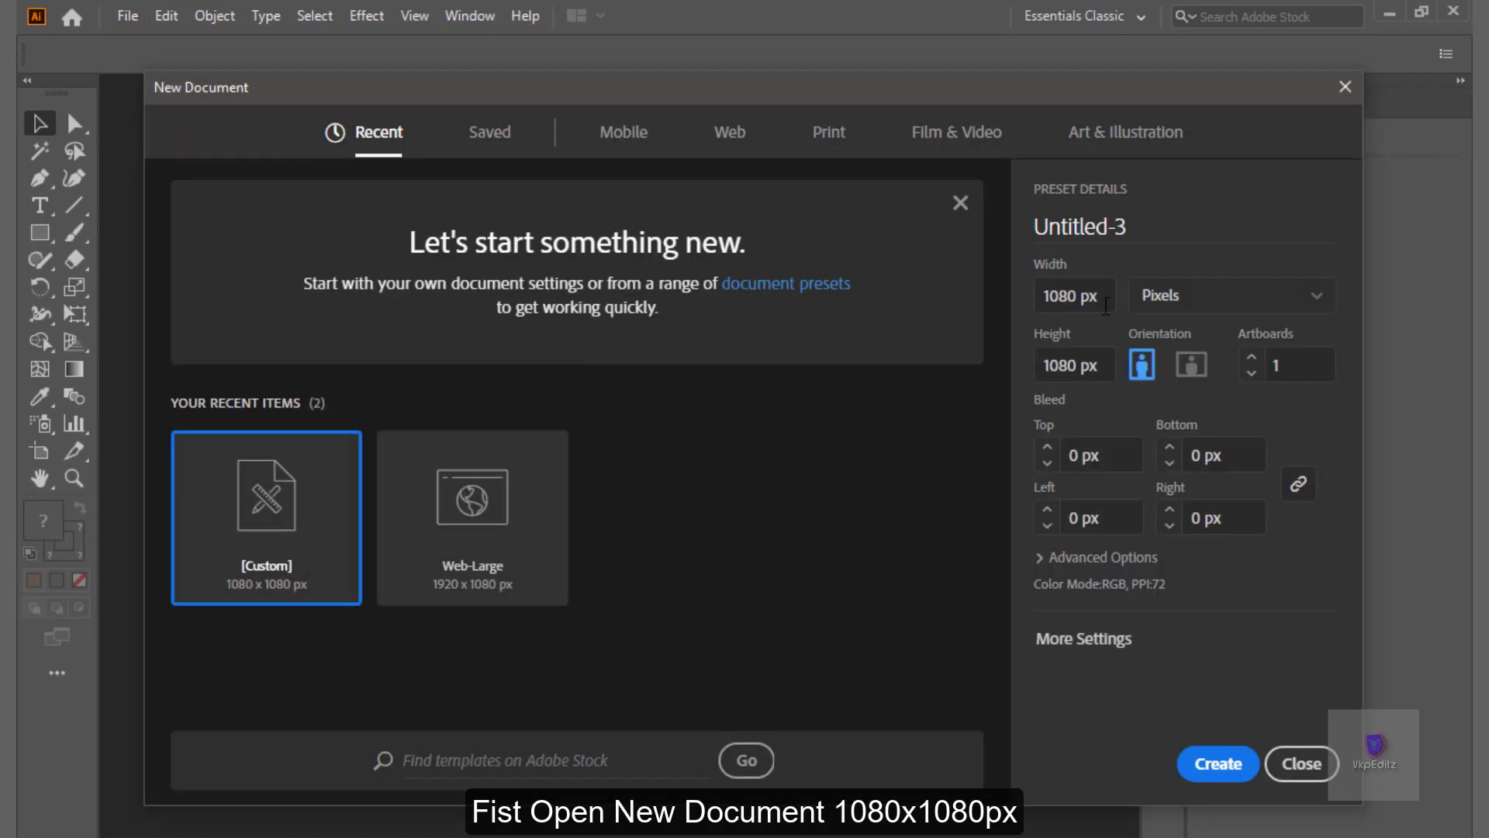
pyautogui.click(1106, 305)
pyautogui.click(1065, 365)
pyautogui.click(1237, 299)
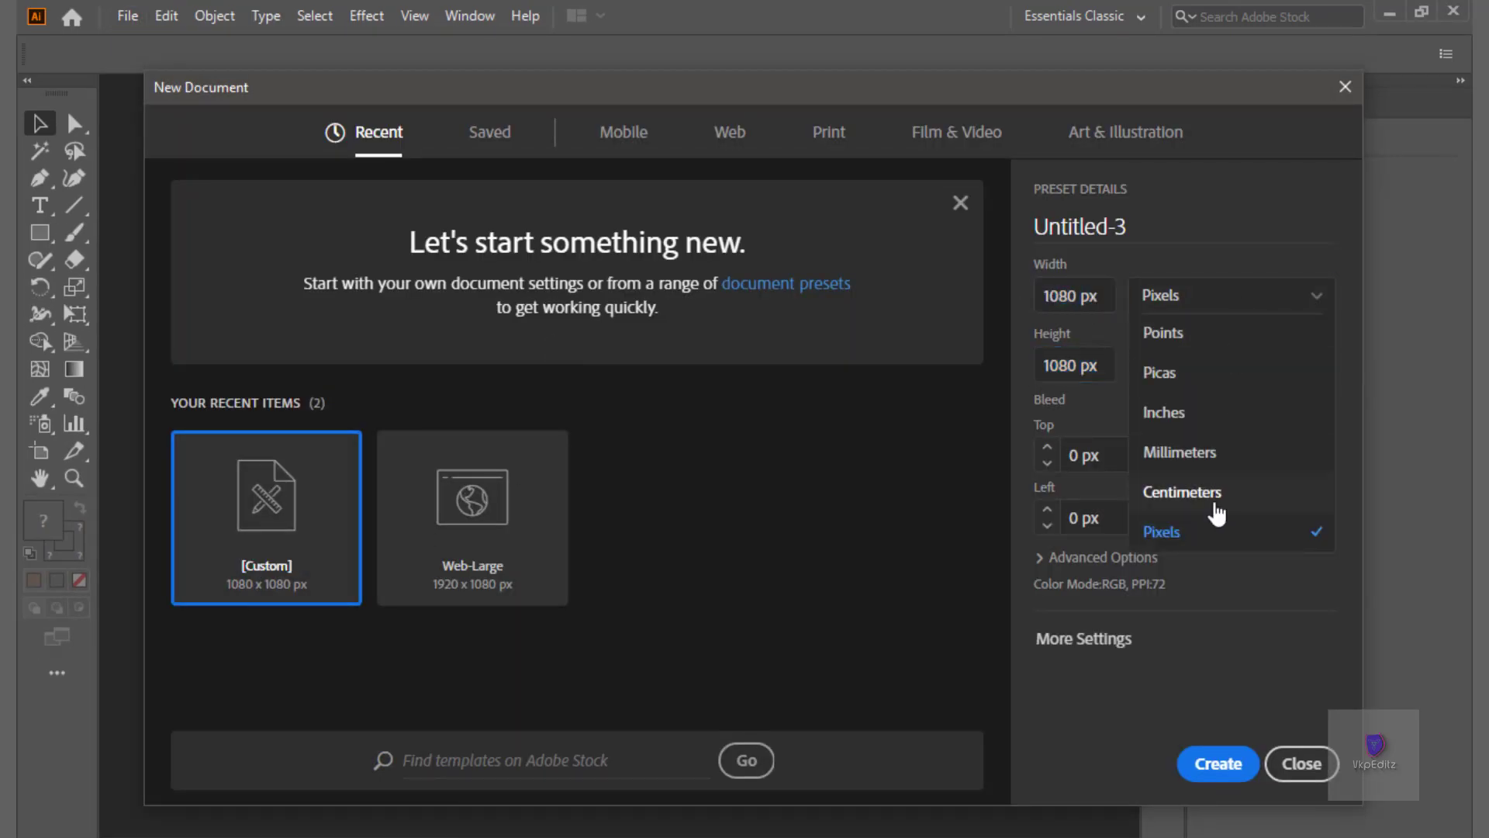
pyautogui.click(1217, 530)
pyautogui.click(1212, 765)
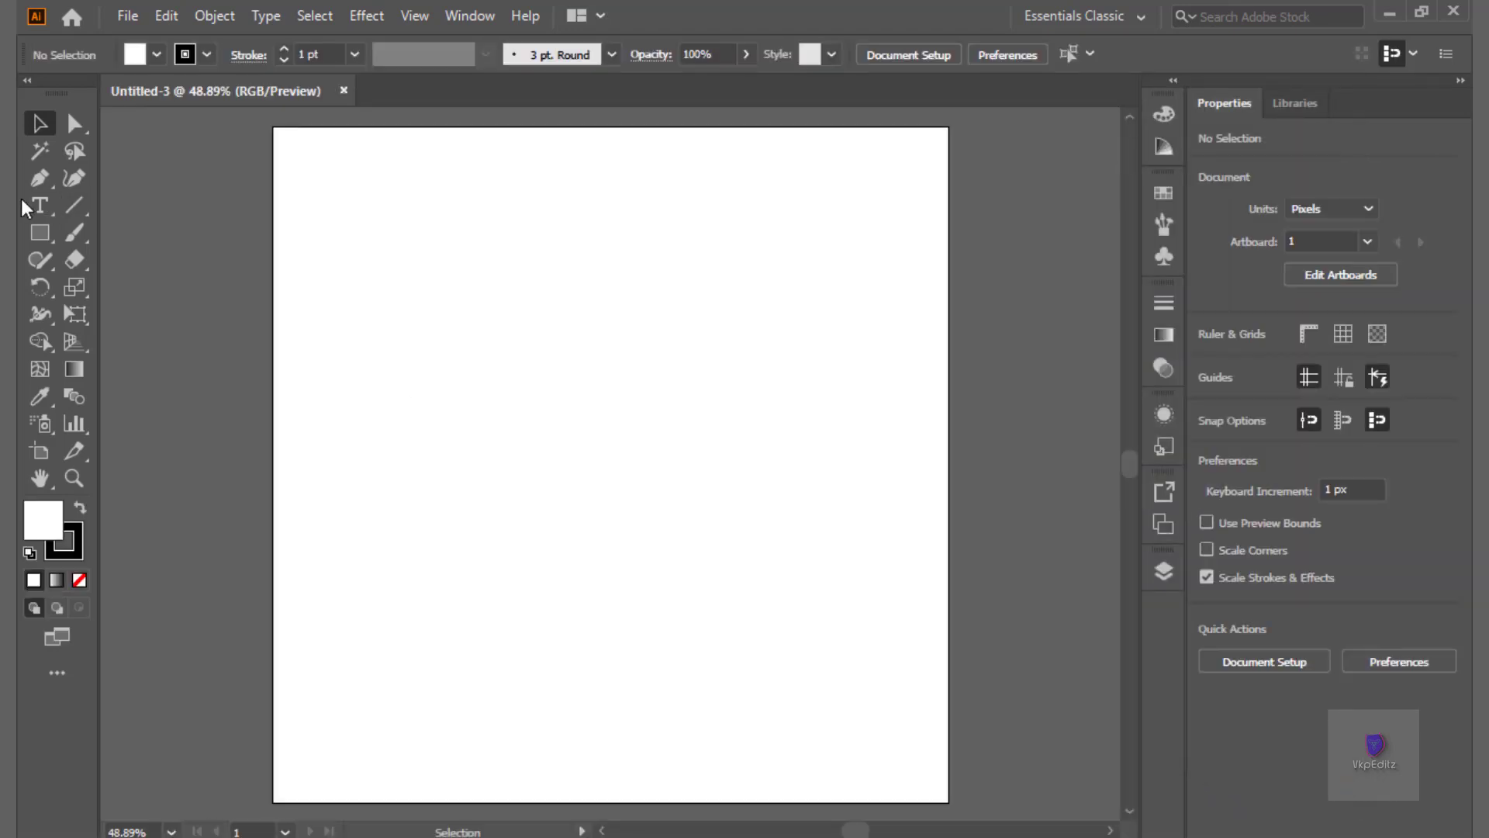
# Draw an exact 400 × 400 px square and fill it blue.
pyautogui.click(42, 232)
pyautogui.click(578, 366)
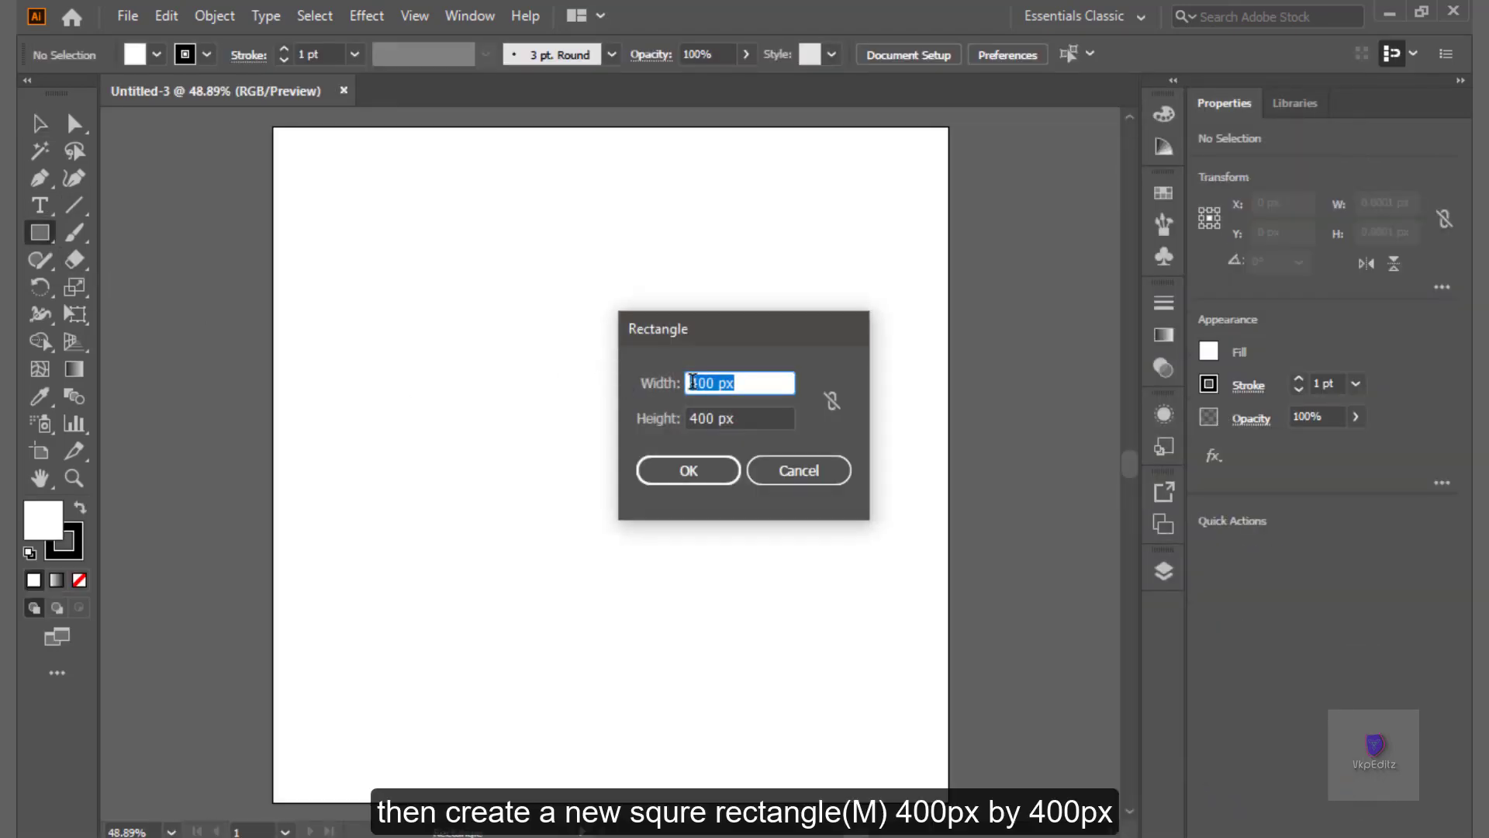
pyautogui.press('Tab')
pyautogui.click(694, 477)
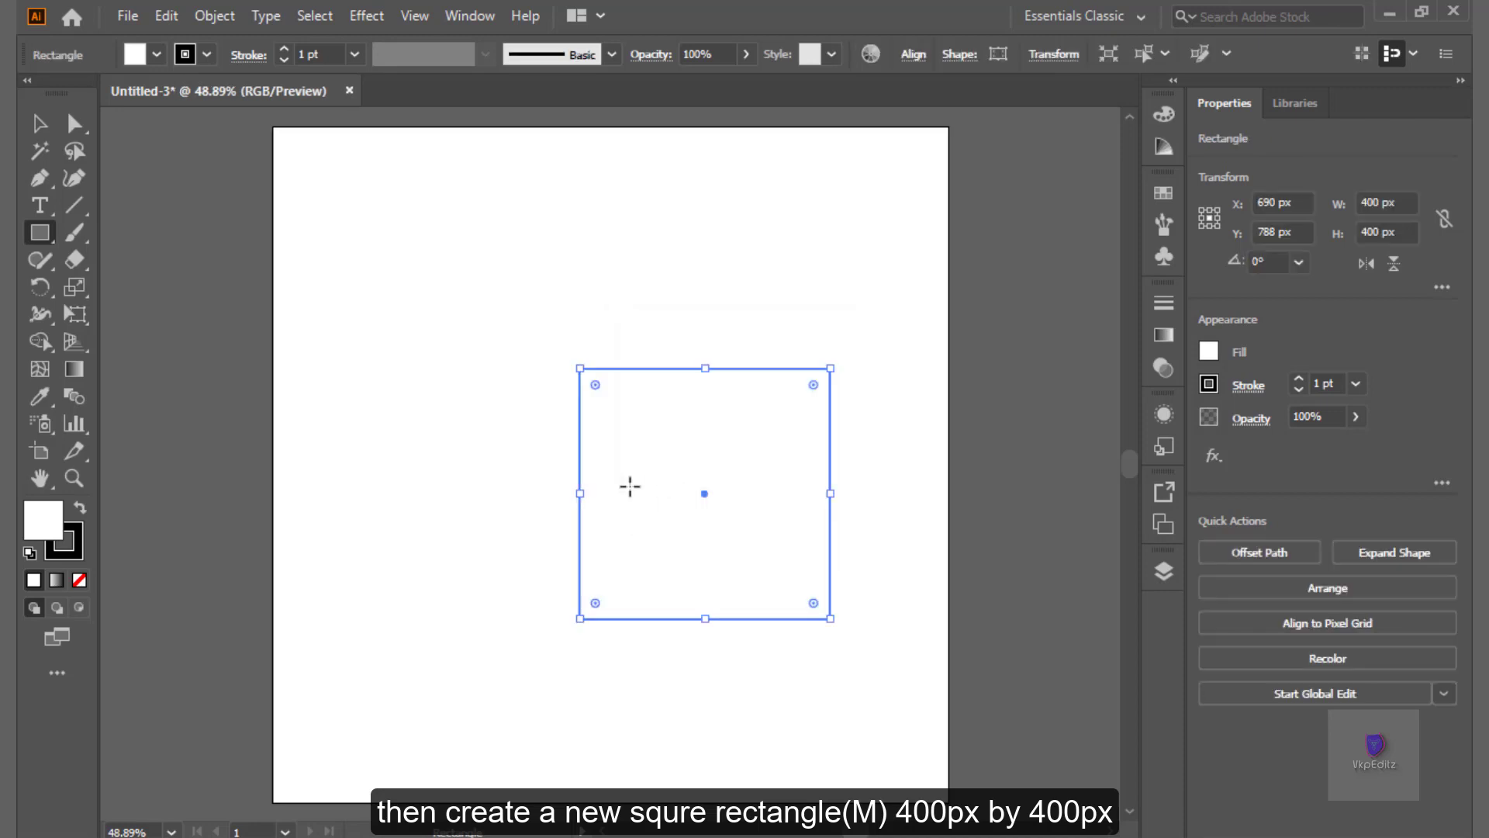
pyautogui.click(157, 54)
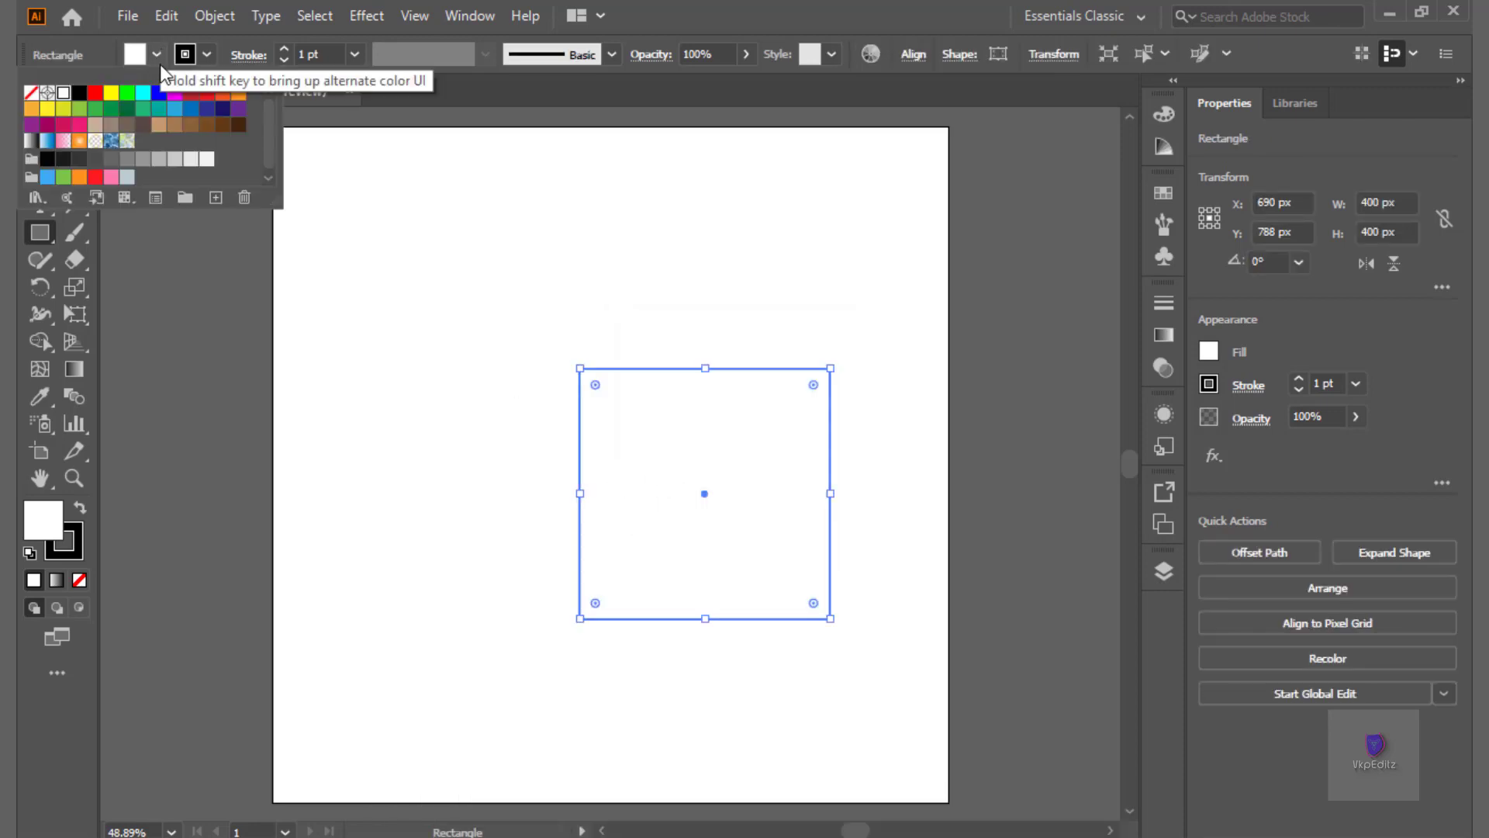
pyautogui.click(190, 109)
# Centre the blue square horizontally and vertically on the artboard.
pyautogui.press('Escape')
pyautogui.press('v')
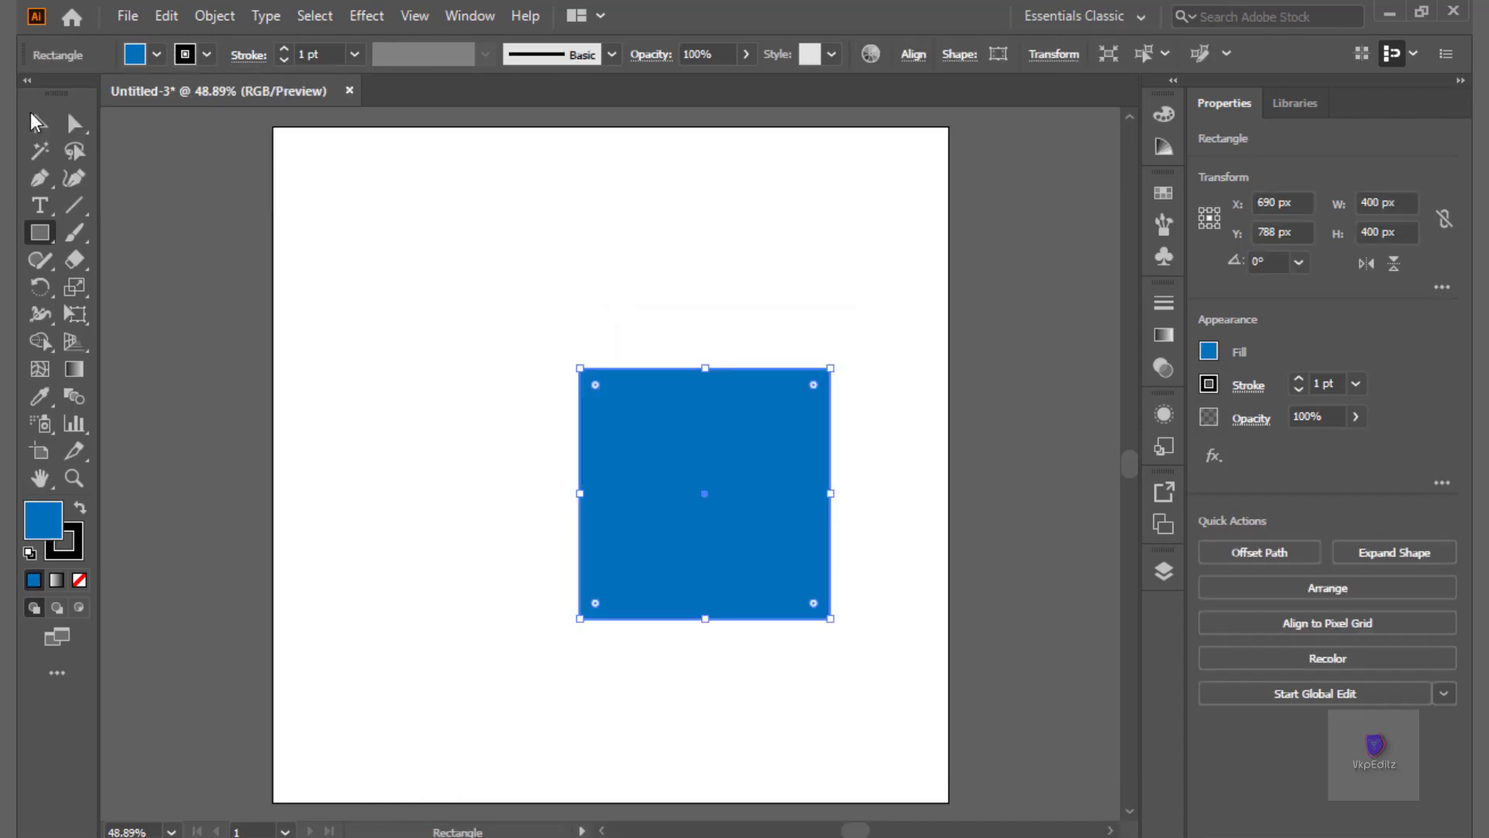
pyautogui.moveTo(667, 452); pyautogui.dragTo(585, 439)
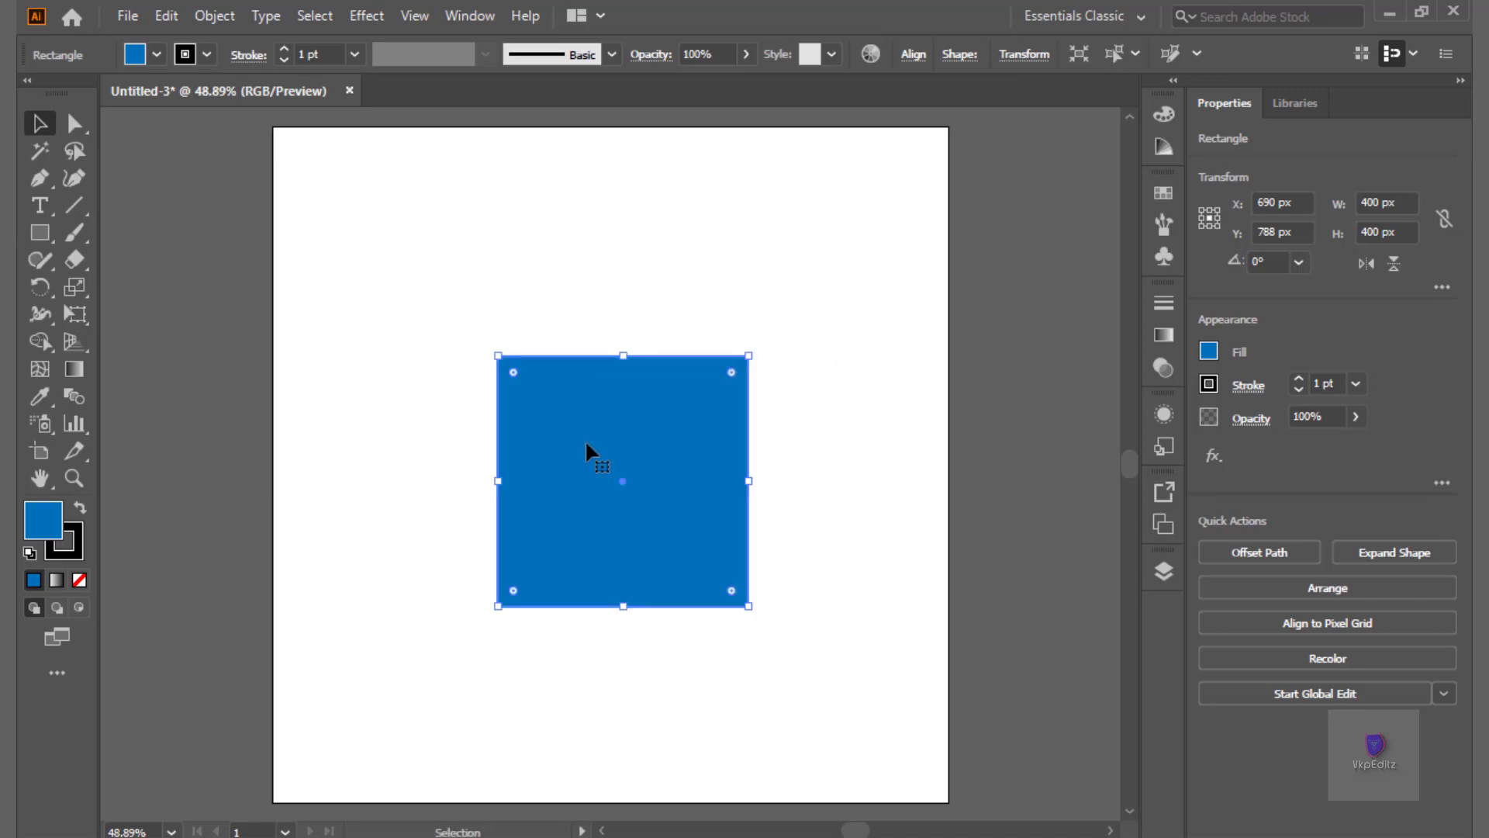
pyautogui.click(913, 55)
pyautogui.click(727, 120)
pyautogui.click(863, 118)
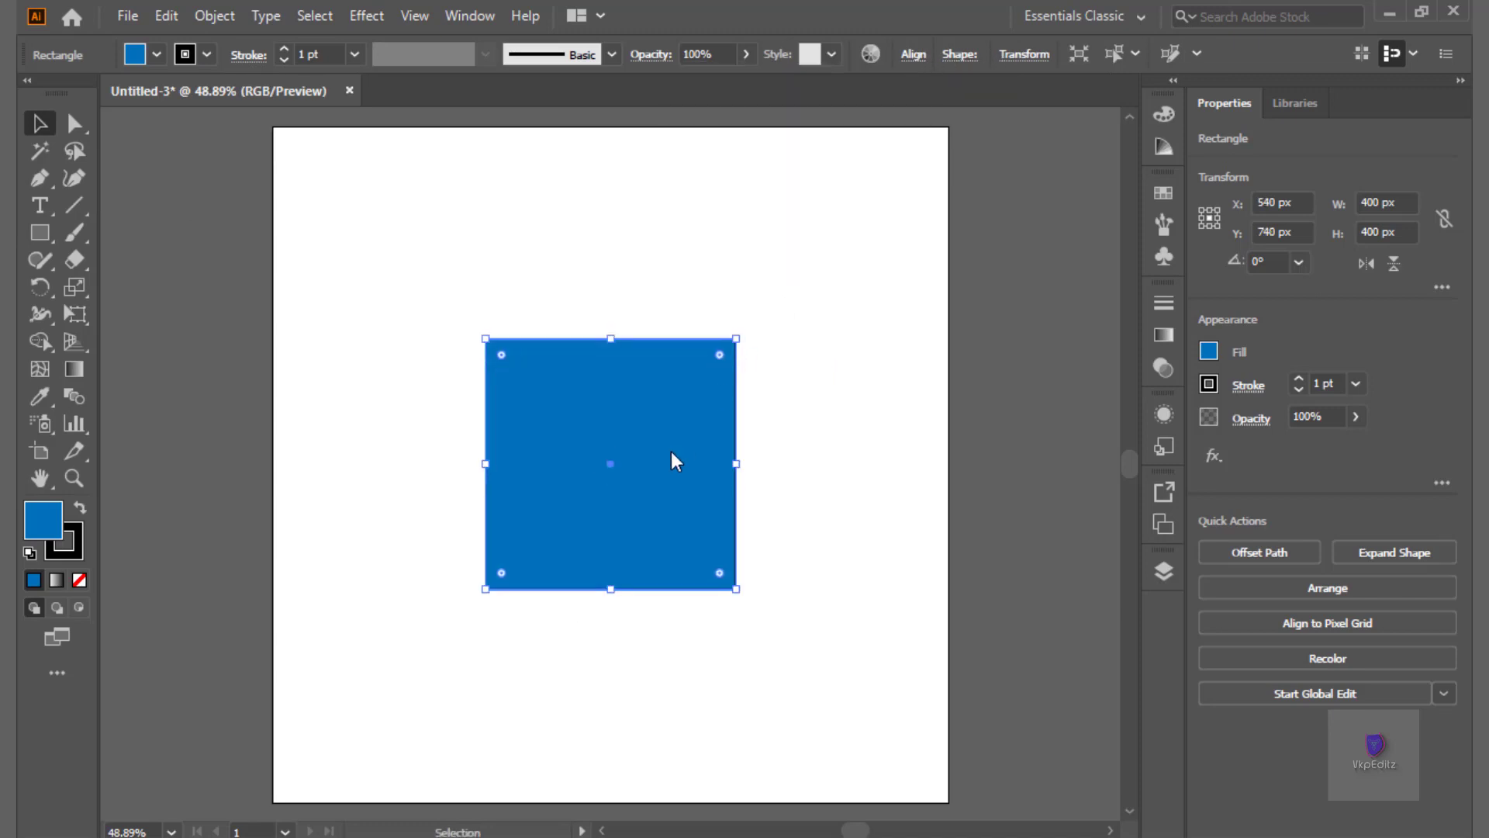
# Rotate the square 45° into a diamond and recentre it on the artboard.
pyautogui.click(1265, 261)
pyautogui.write('45')
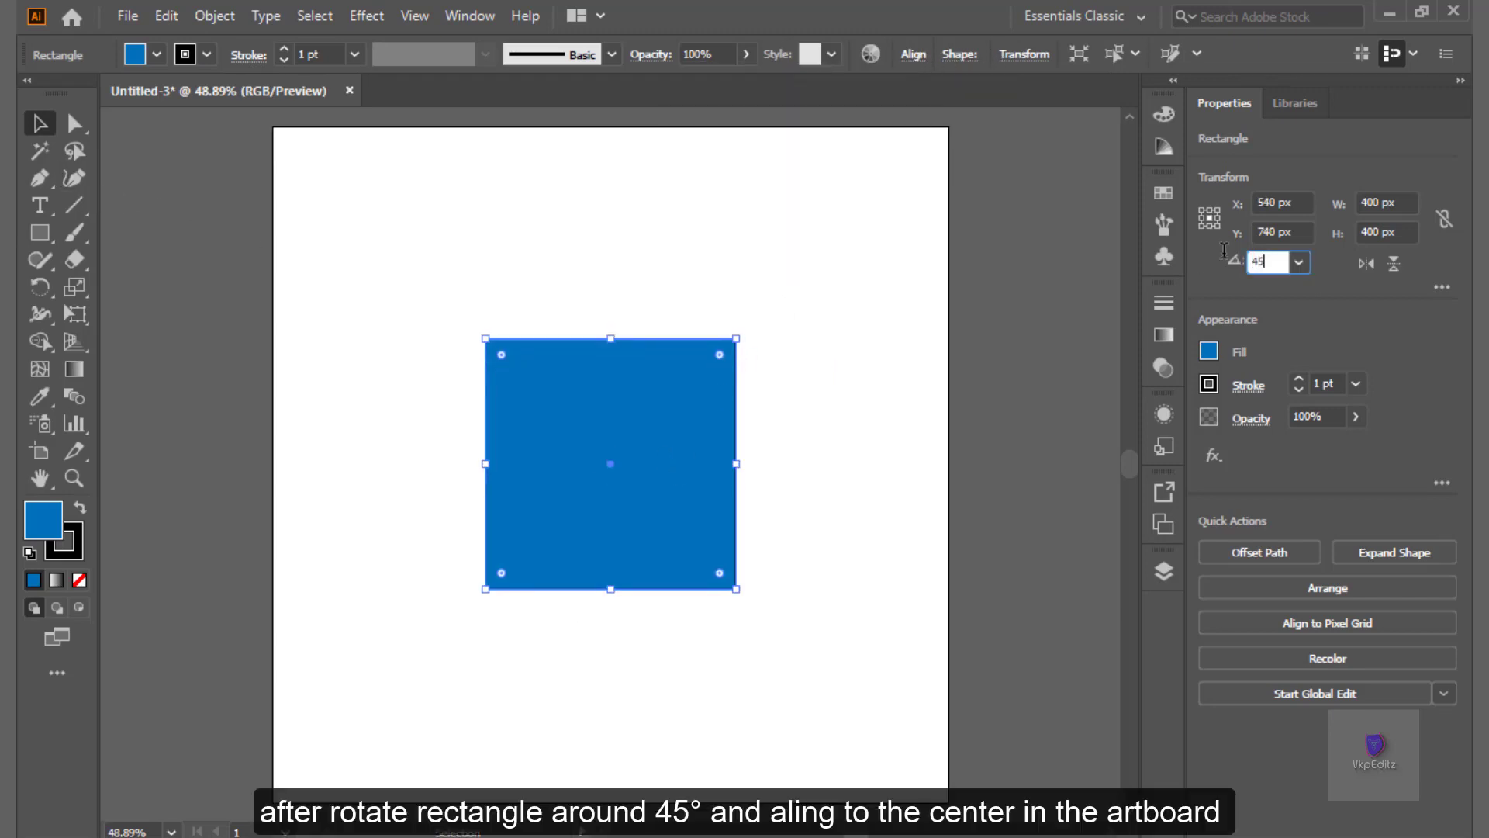
pyautogui.press('Return')
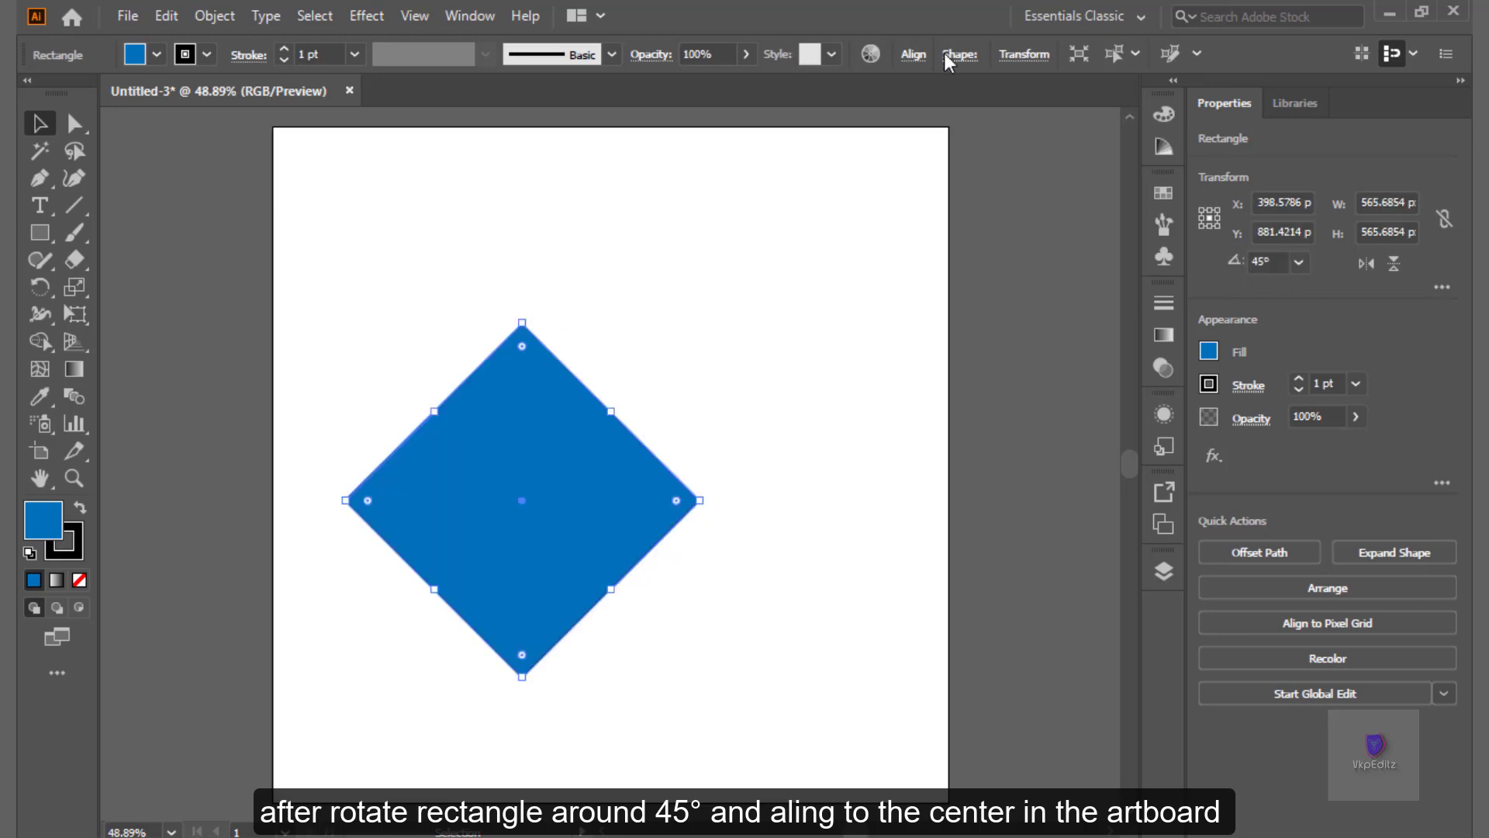
pyautogui.click(913, 54)
pyautogui.click(728, 120)
pyautogui.click(863, 118)
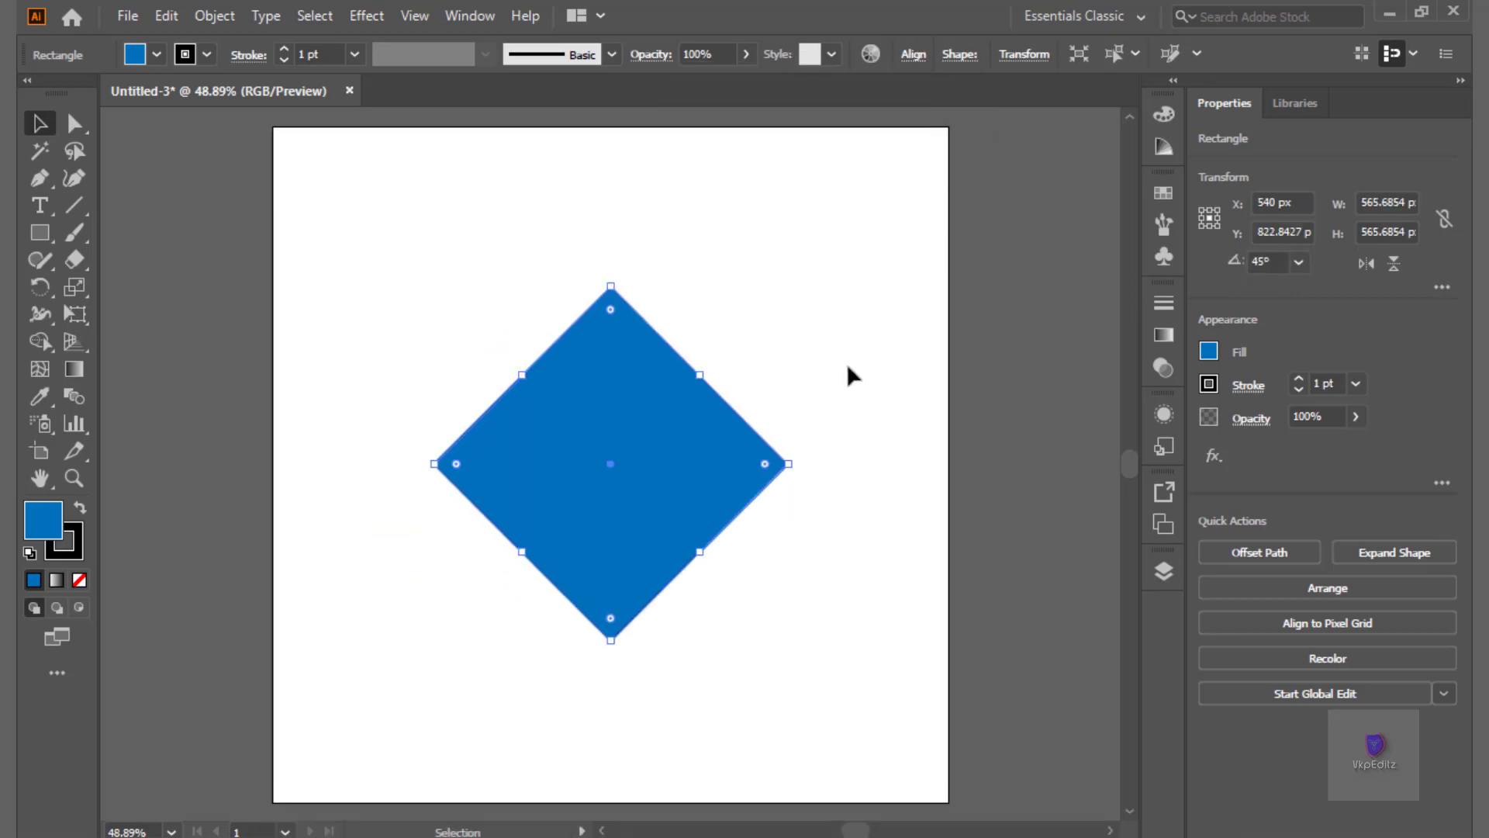
# Round the diamond's top and bottom corners into a leaf and expand its appearance.
pyautogui.click(74, 123)
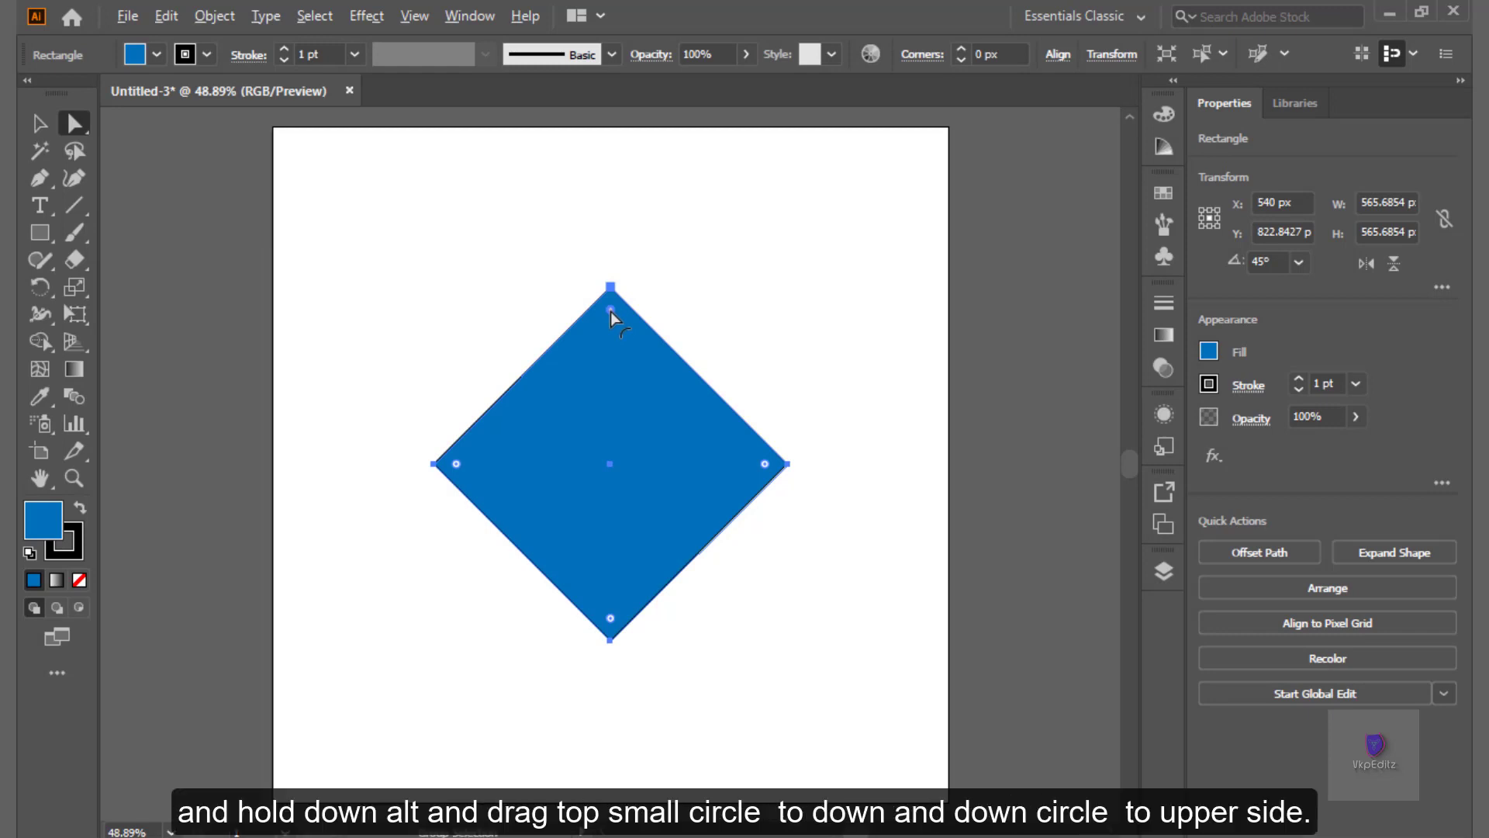
pyautogui.moveTo(611, 310); pyautogui.dragTo(666, 671)
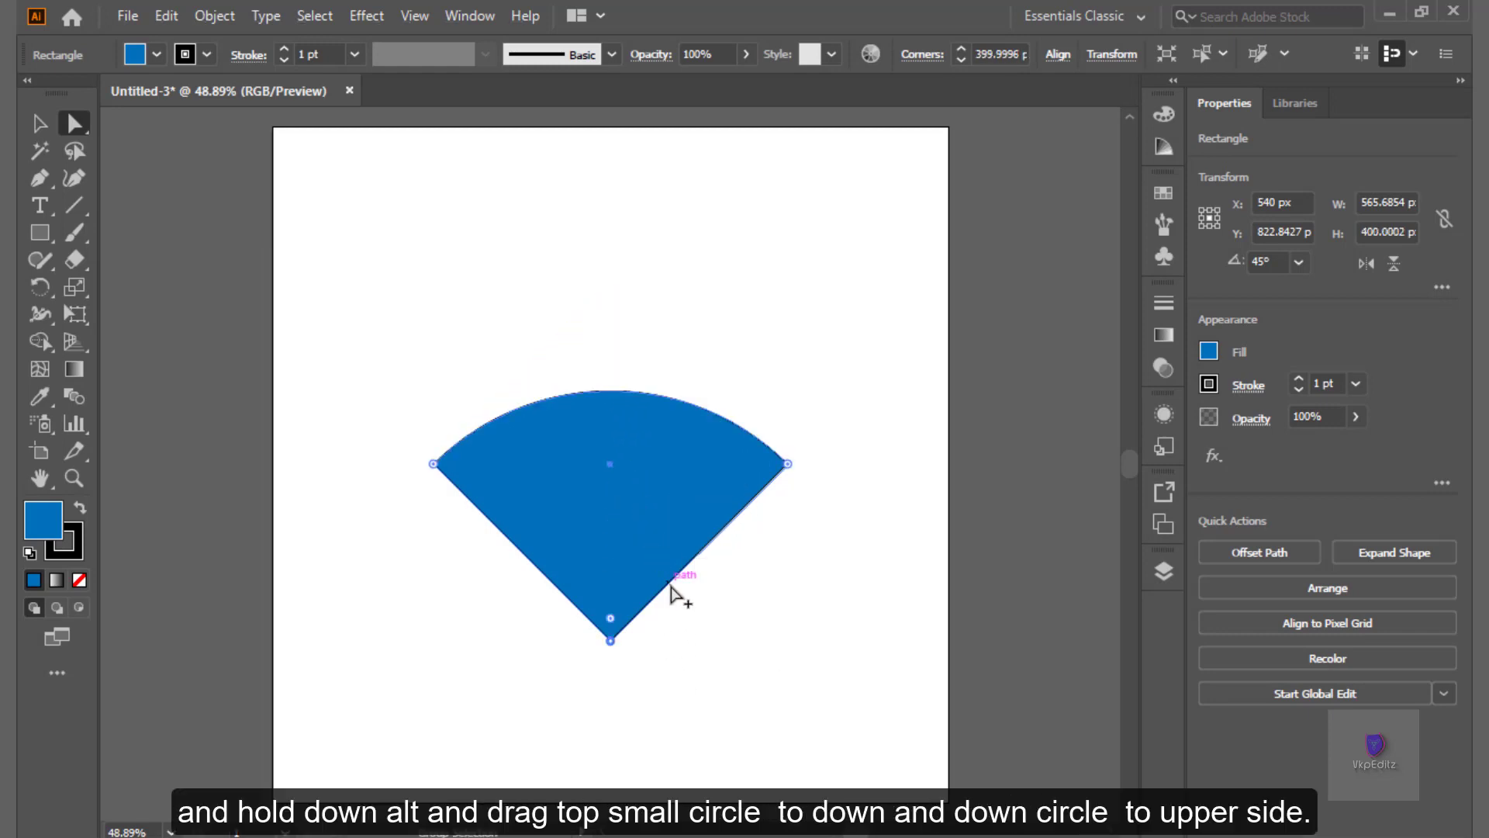
pyautogui.moveTo(611, 619); pyautogui.dragTo(688, 206)
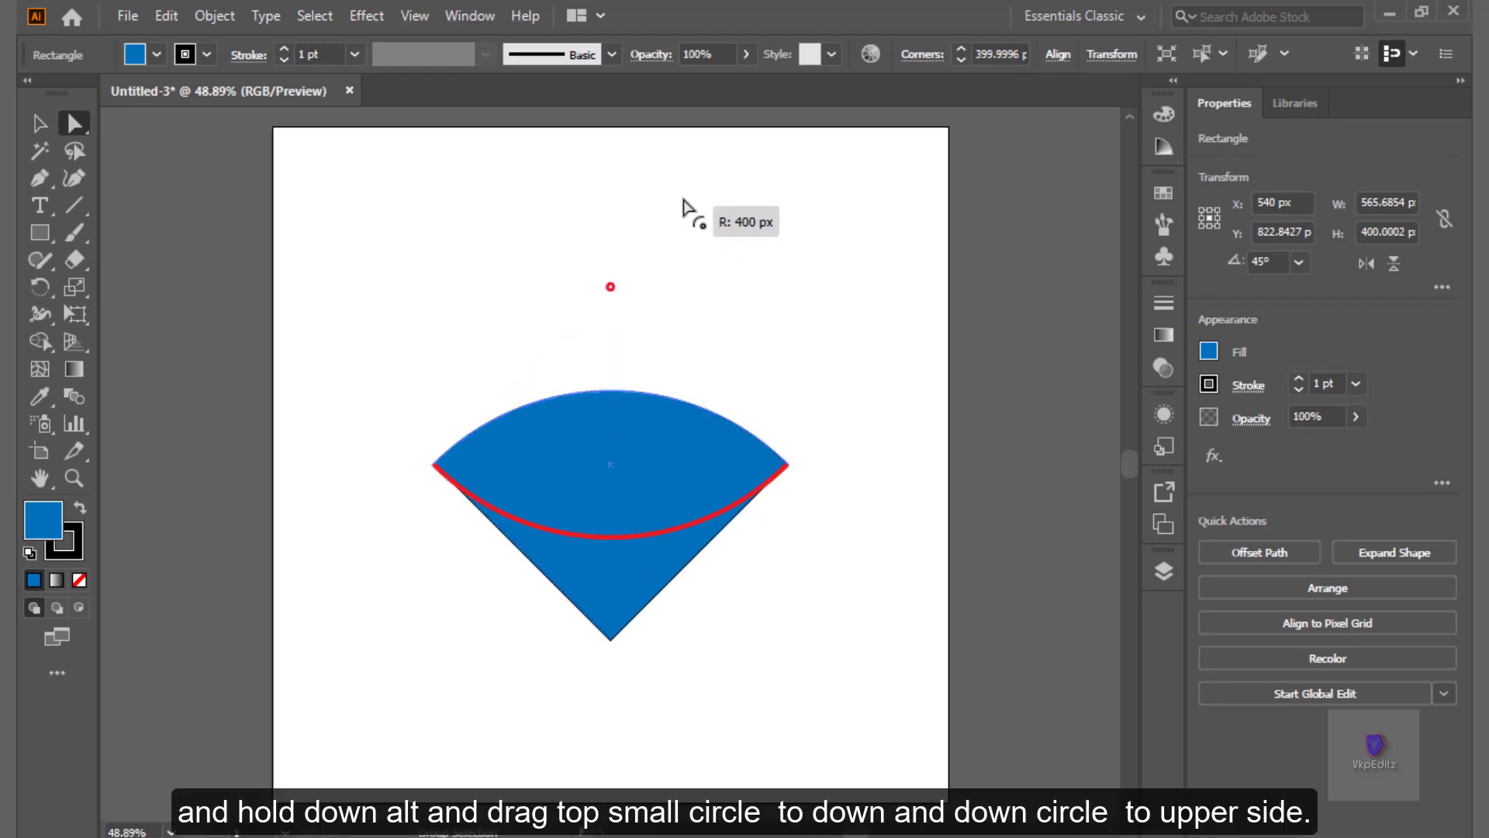
pyautogui.click(33, 124)
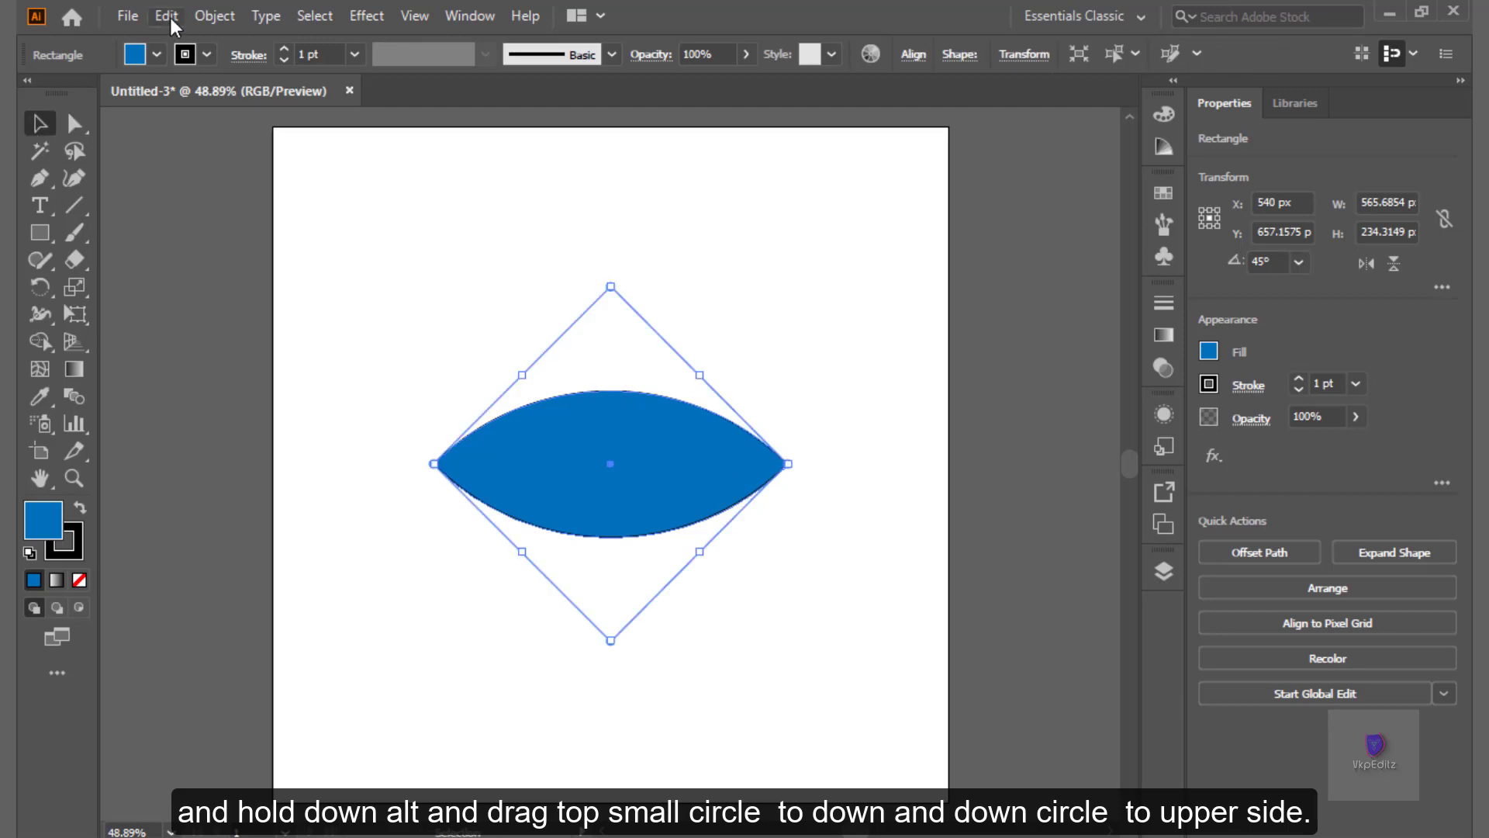
pyautogui.click(214, 15)
pyautogui.click(310, 296)
# Shrink the leaf to about 346 × 171 px and move it right of centre.
pyautogui.moveTo(611, 391); pyautogui.dragTo(609, 362)
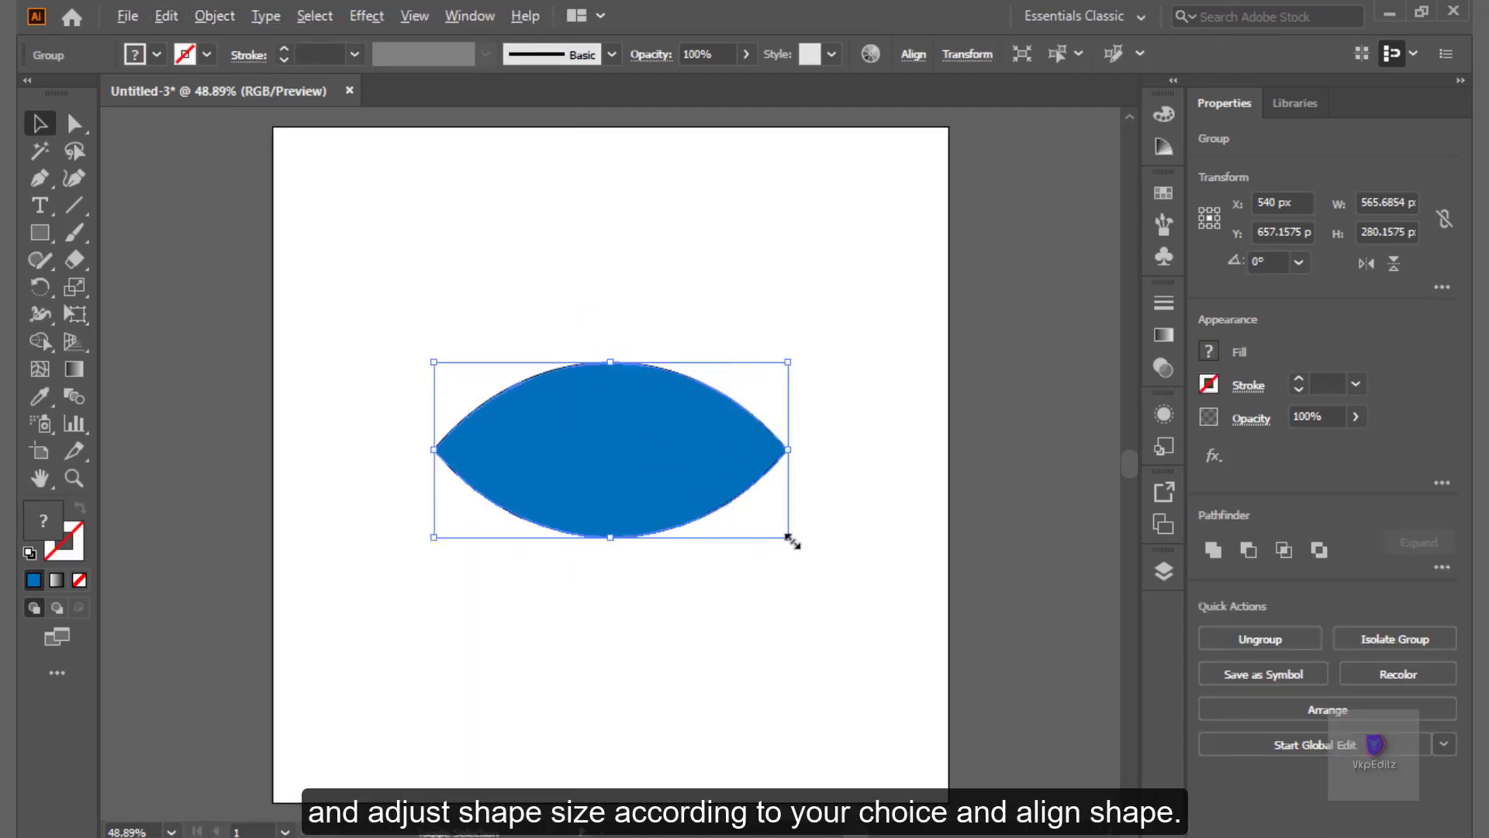
pyautogui.keyDown('alt'); pyautogui.keyDown('shift'); pyautogui.moveTo(789, 537); pyautogui.dragTo(739, 518); pyautogui.keyUp('shift'); pyautogui.keyUp('alt')
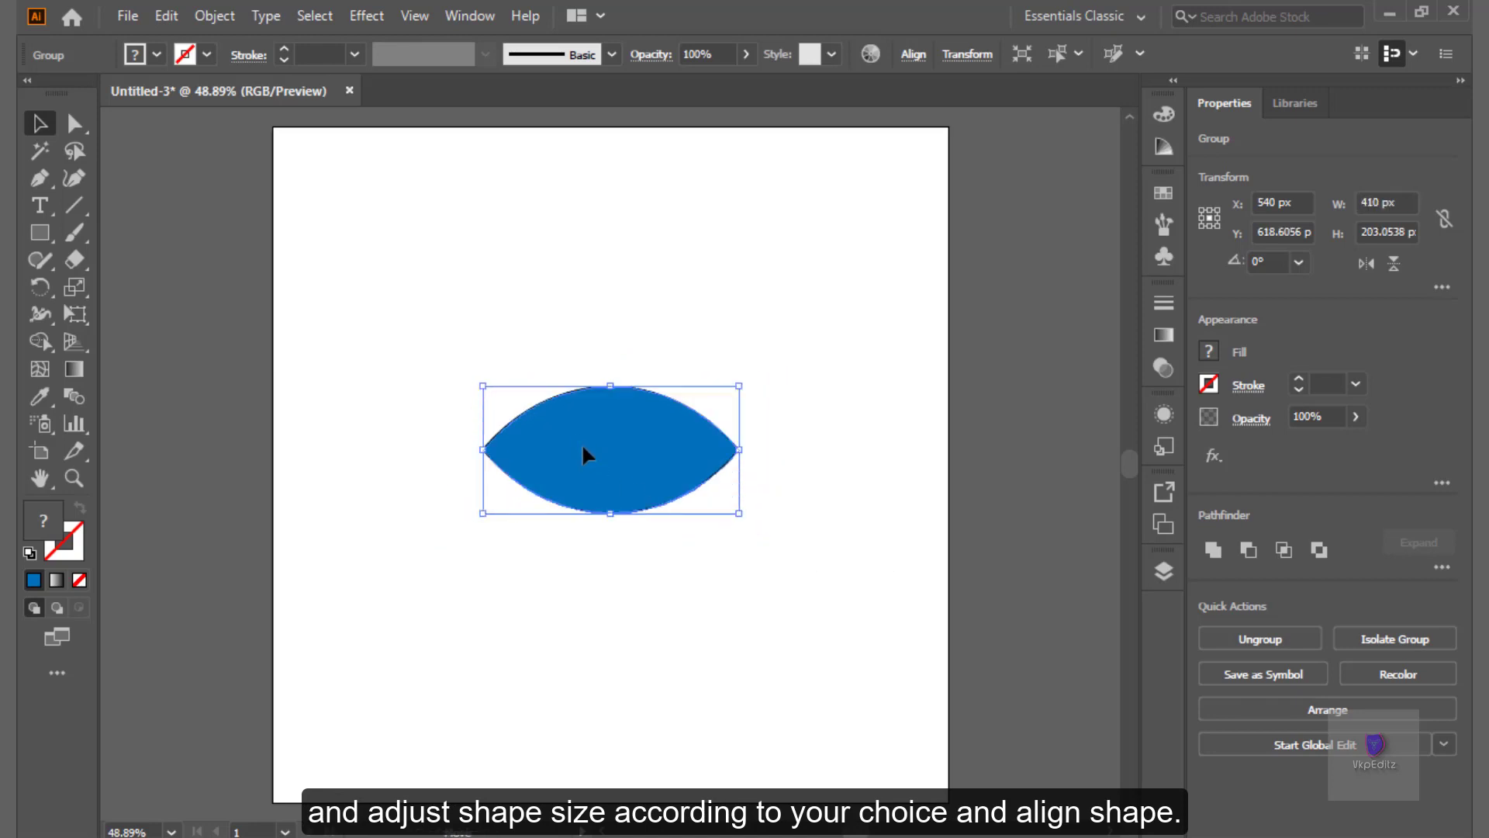
pyautogui.moveTo(587, 455); pyautogui.dragTo(728, 499)
pyautogui.moveTo(880, 558); pyautogui.dragTo(854, 555)
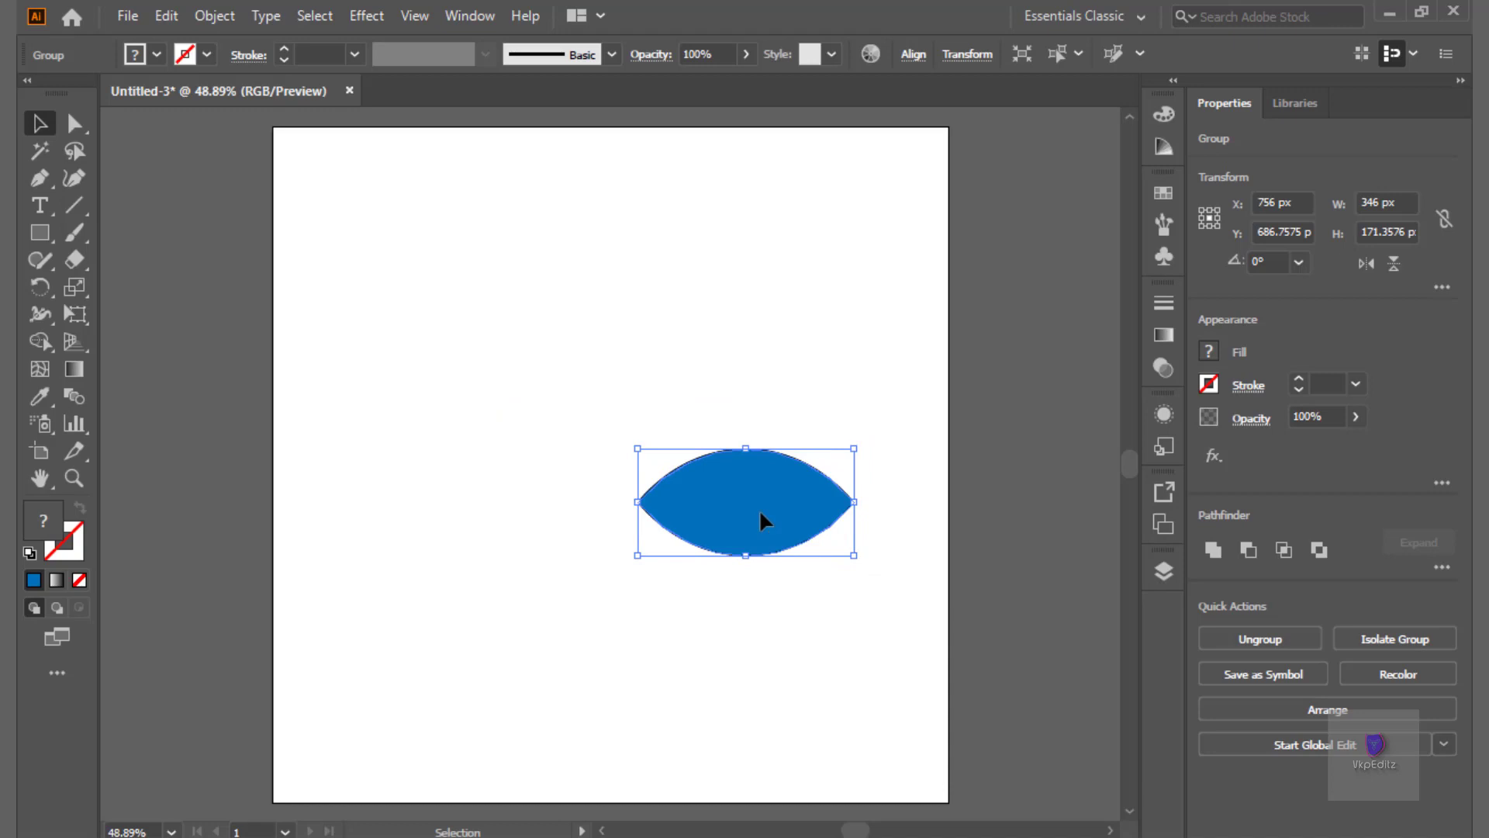
pyautogui.press('r')
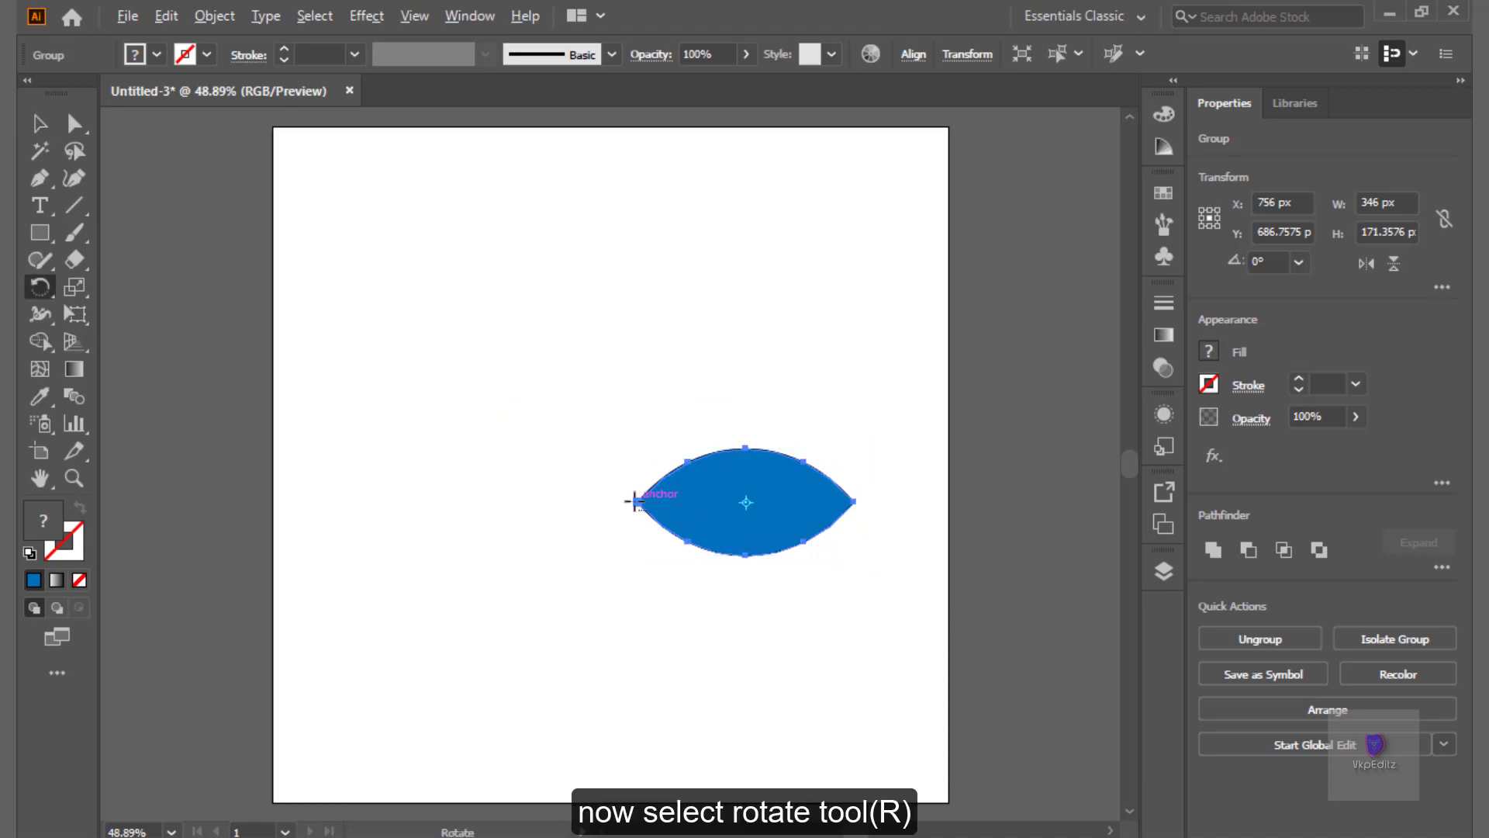
# Make 45° rotated copies around the leaf's left tip for five petals, then reposition and select them.
pyautogui.keyDown('alt'); pyautogui.click(638, 501); pyautogui.keyUp('alt')
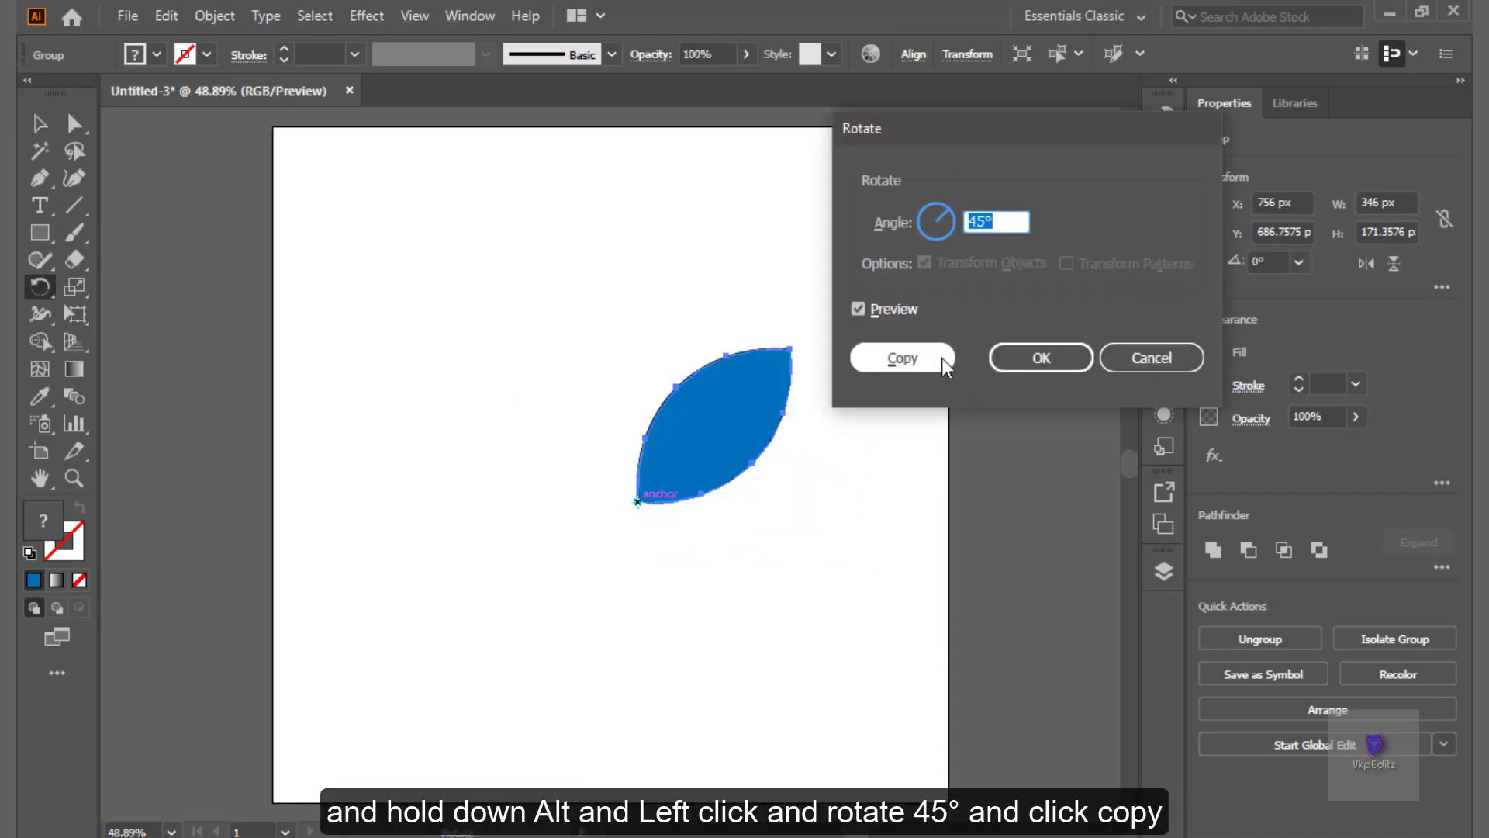
pyautogui.click(941, 356)
pyautogui.hotkey('ctrl', 'd')
pyautogui.hotkey('ctrl', 'd')
pyautogui.hotkey('ctrl', 'd')
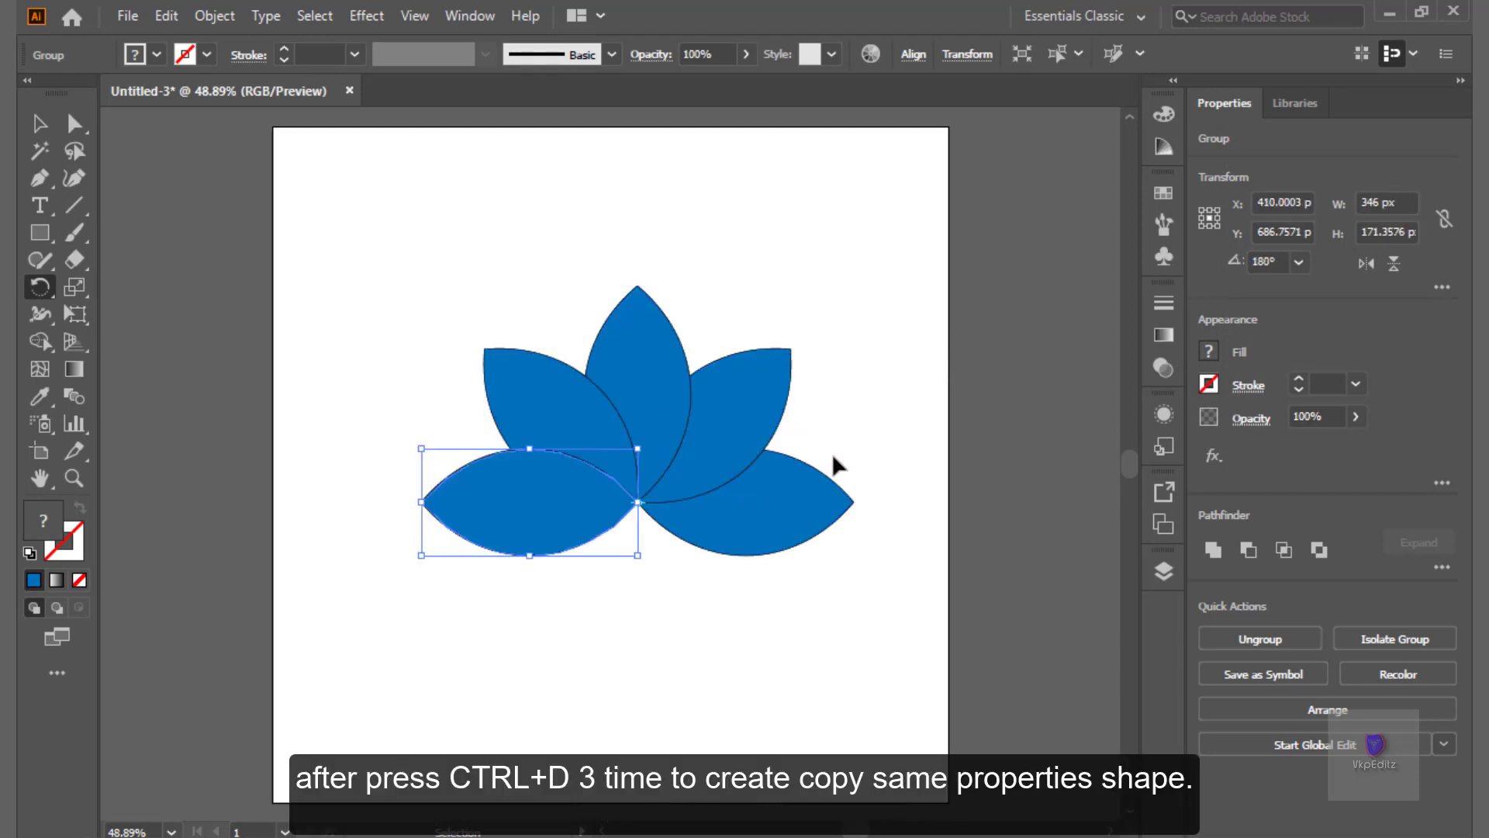
pyautogui.press('v')
pyautogui.moveTo(335, 235)
pyautogui.mouseDown()
pyautogui.moveTo(764, 570)
pyautogui.moveTo(722, 526)
pyautogui.mouseUp()
pyautogui.click(743, 594)
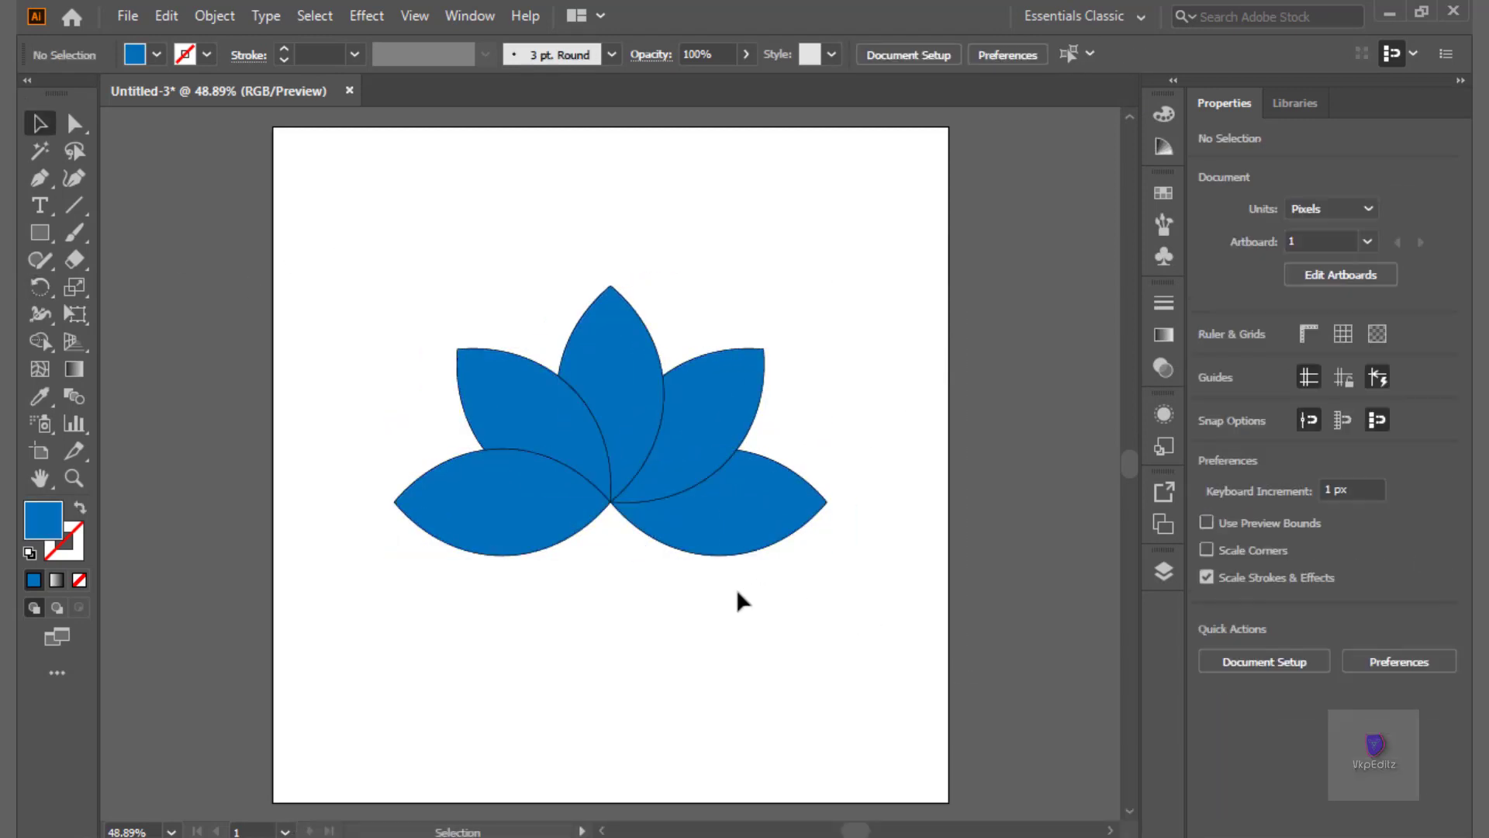
pyautogui.moveTo(316, 206); pyautogui.dragTo(902, 697)
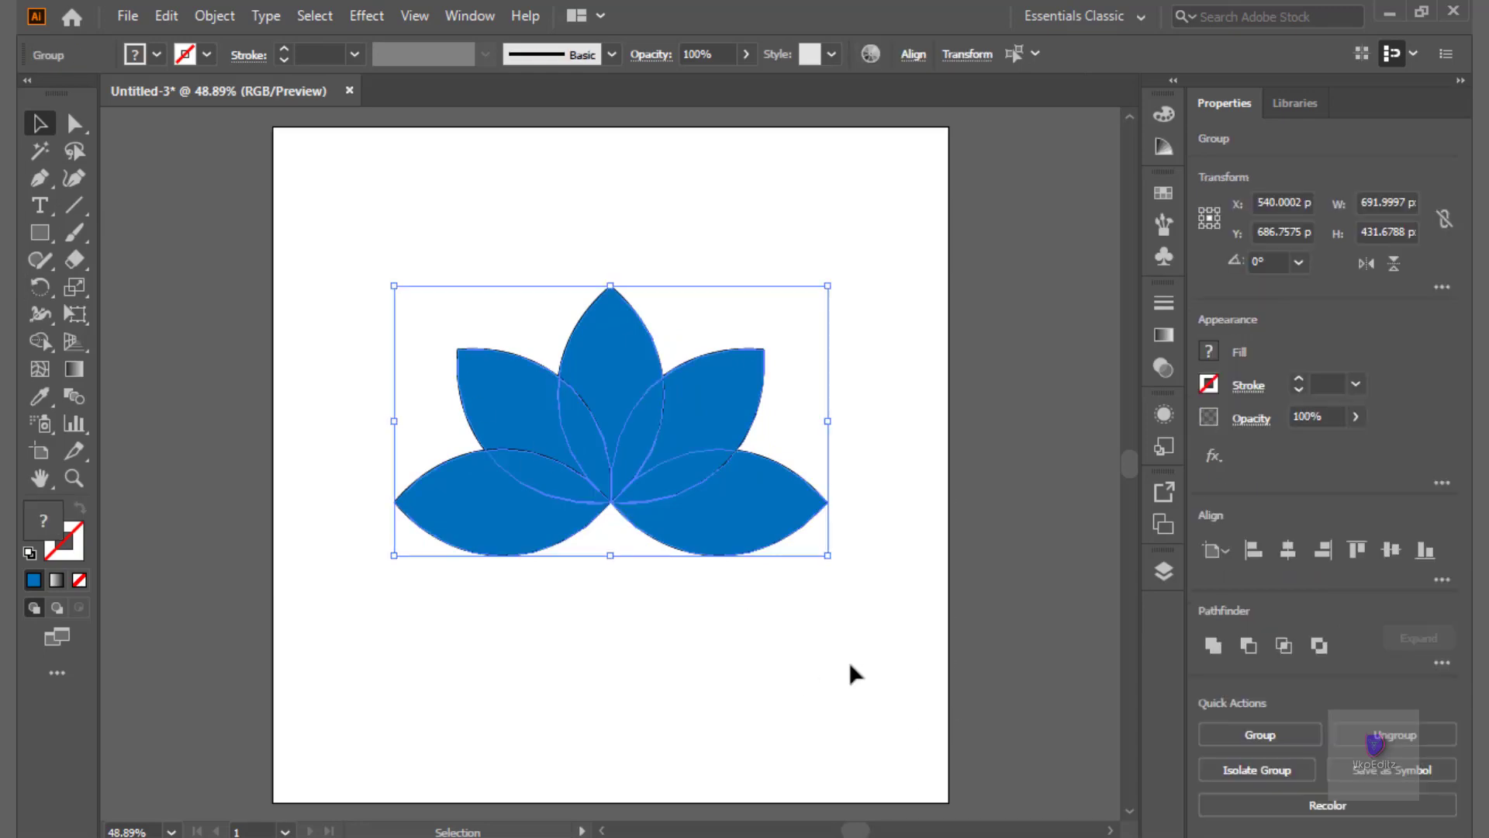
# Offset the petal paths by -15 px to create inset copies.
pyautogui.click(205, 19)
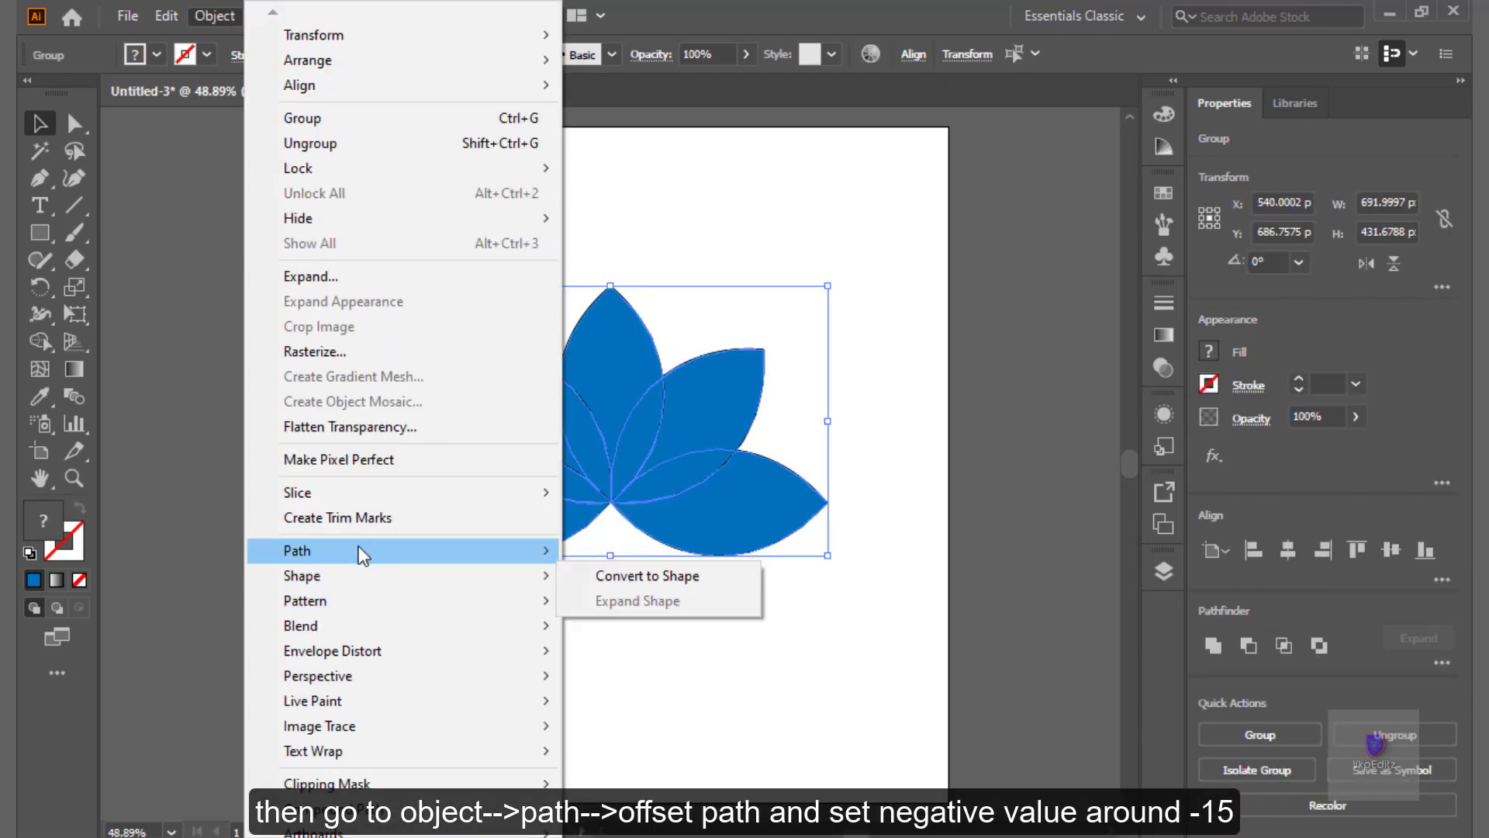
pyautogui.click(656, 636)
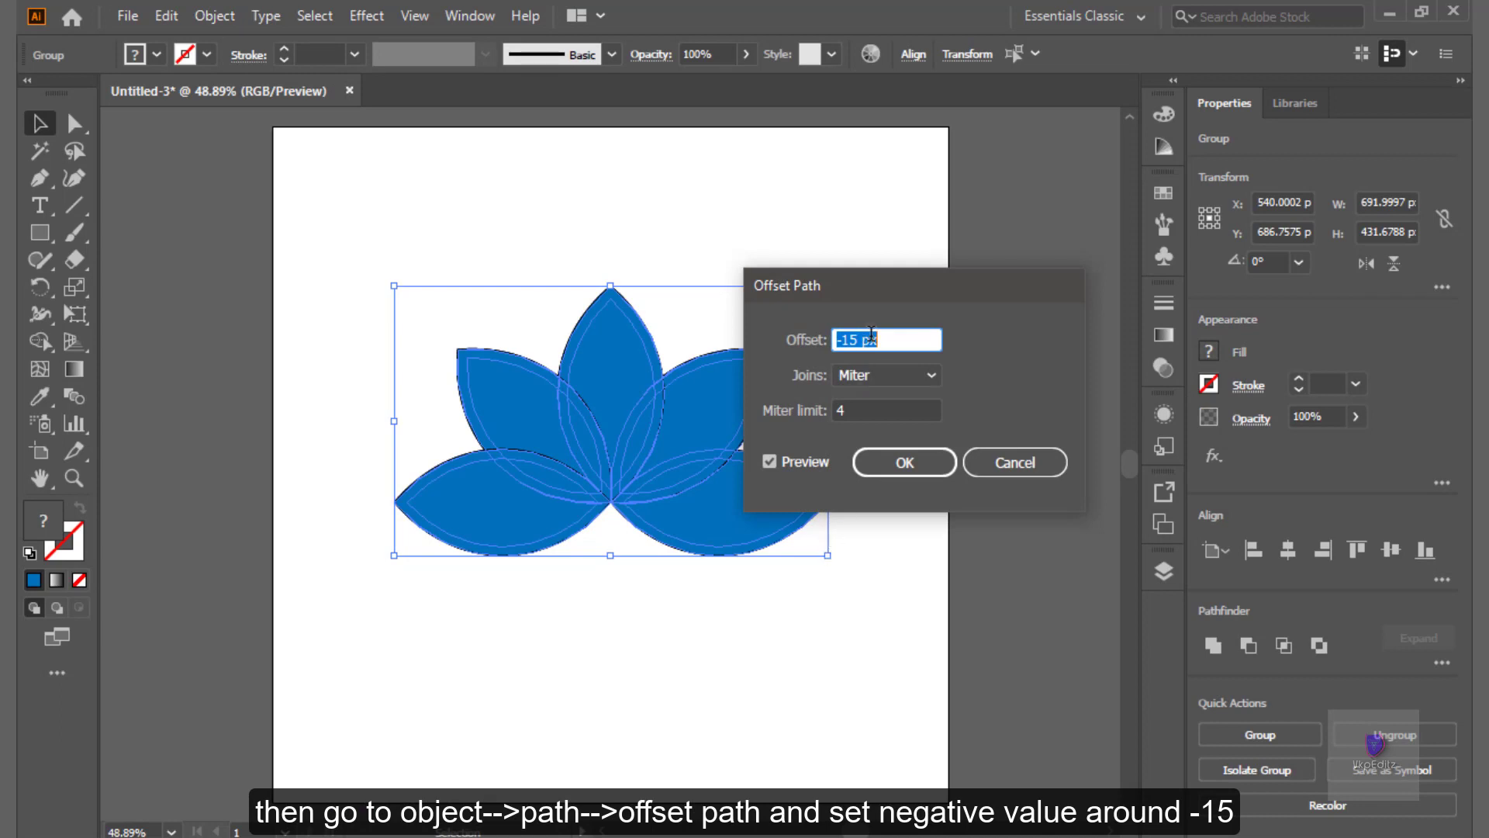
pyautogui.write('-15')
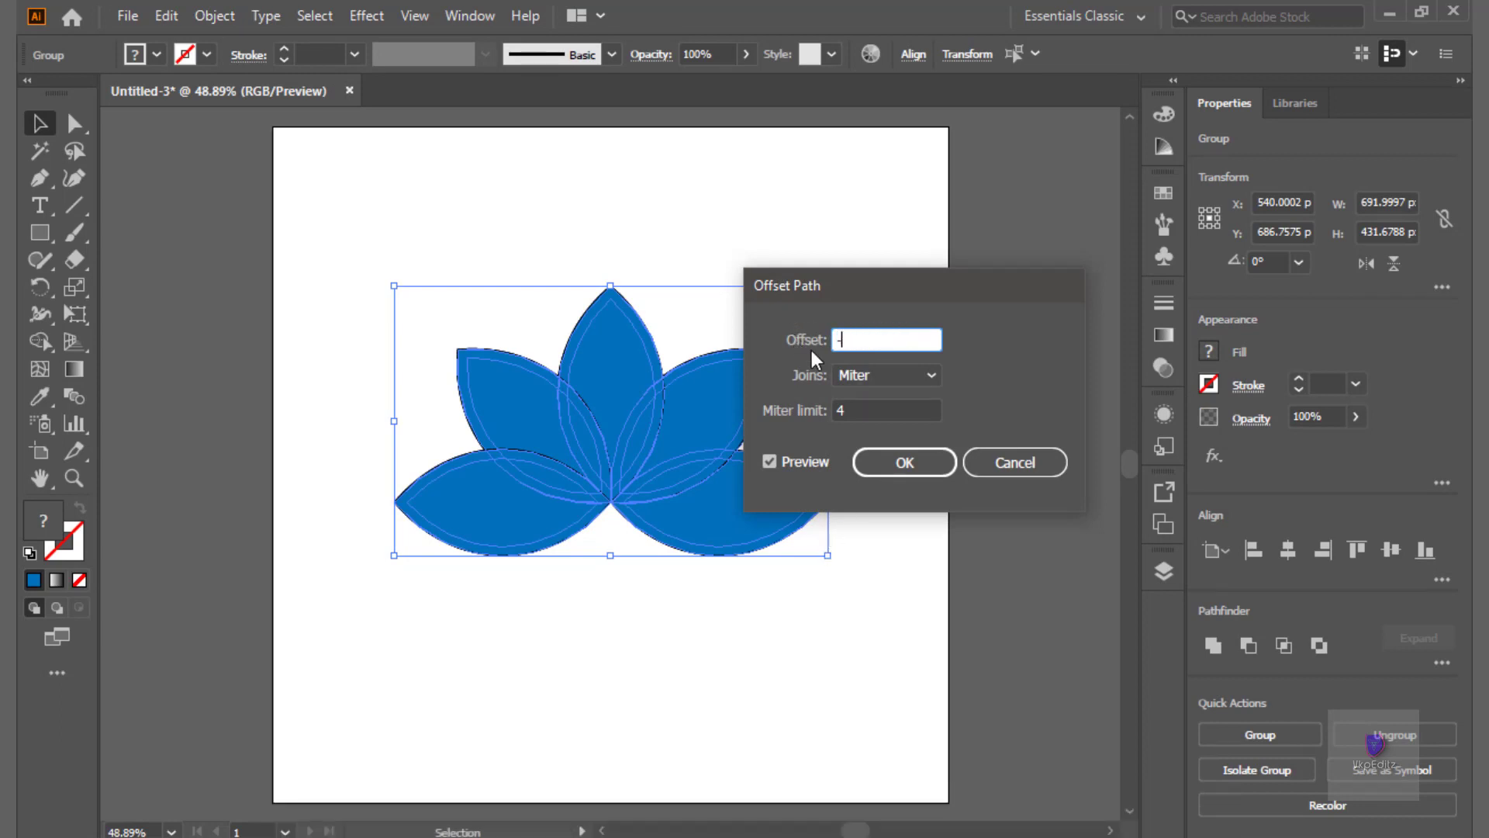
pyautogui.press('Tab')
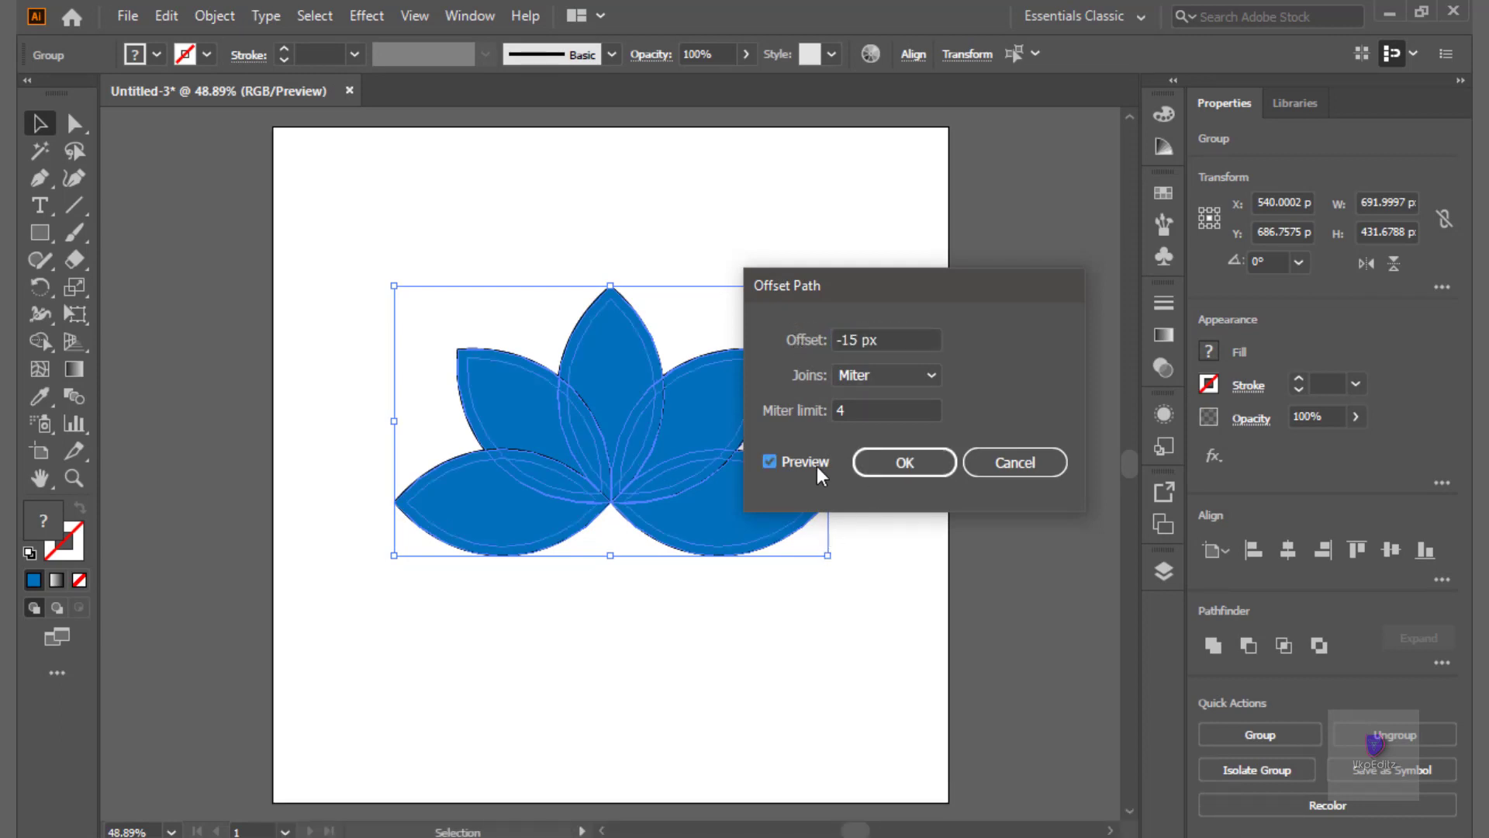
pyautogui.click(881, 460)
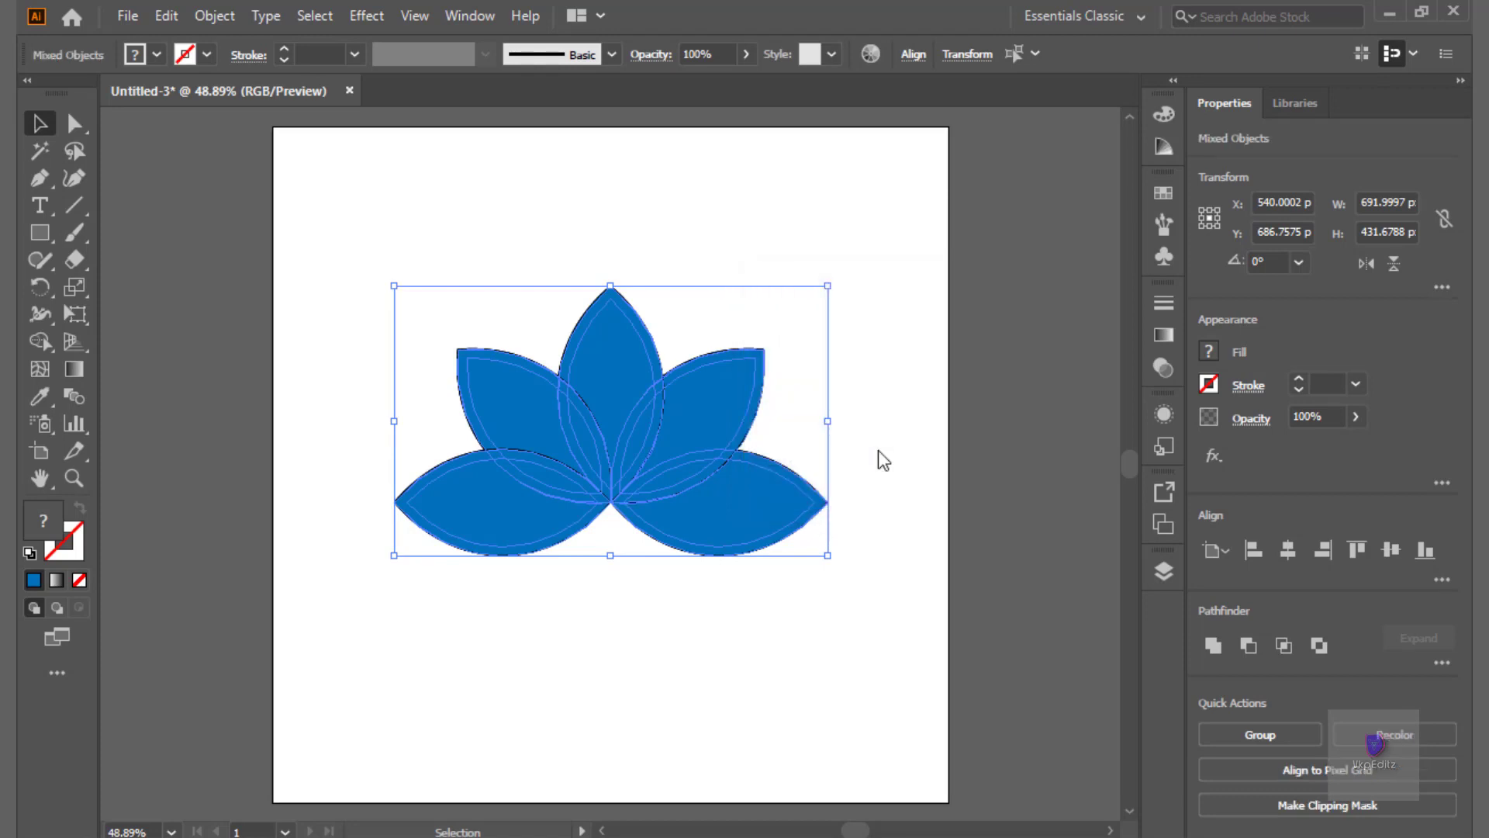
# Select all the petals and their offset copies and group them.
pyautogui.click(881, 460)
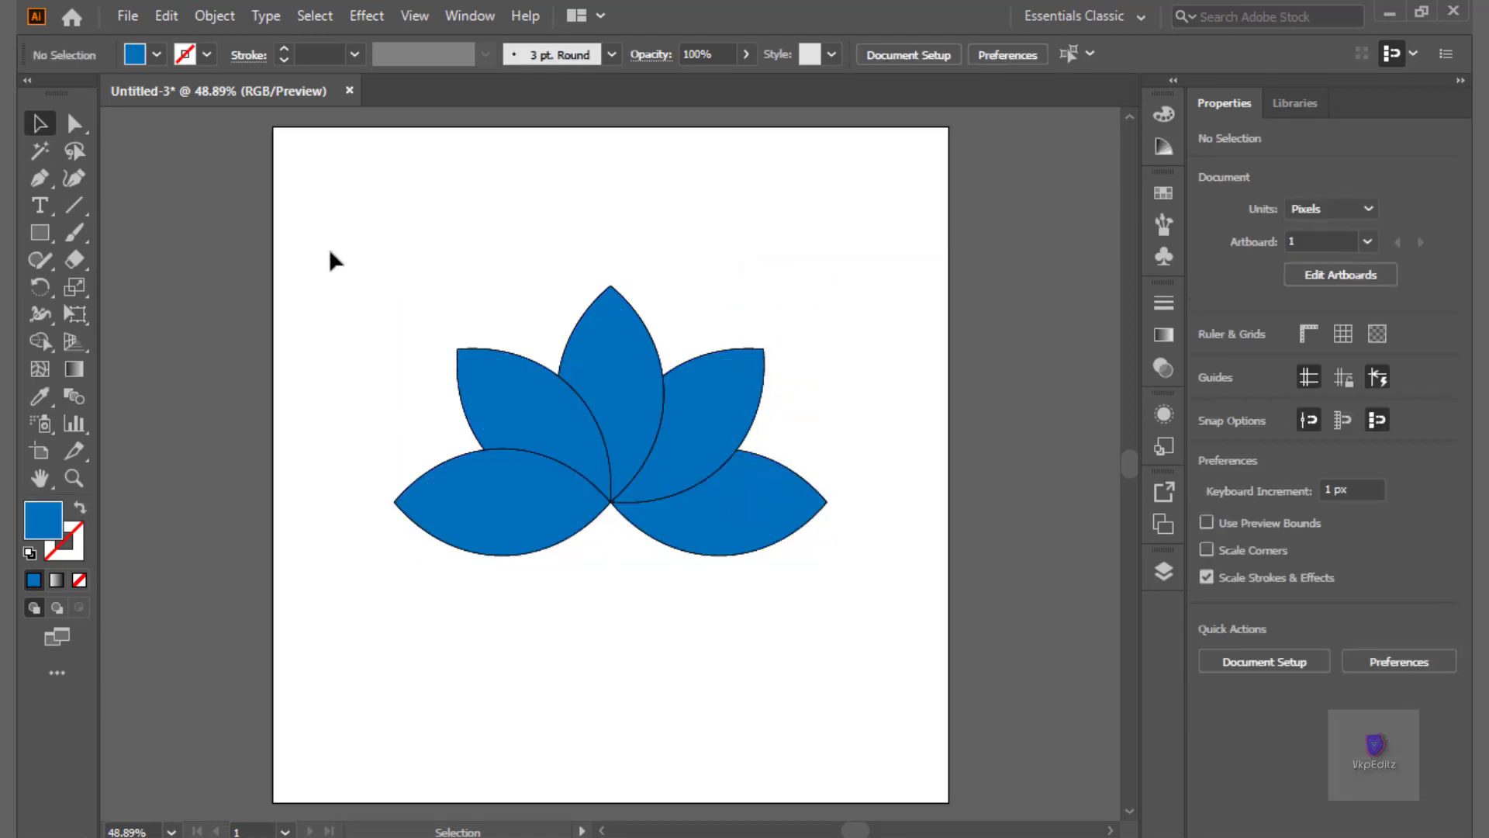
pyautogui.moveTo(305, 237); pyautogui.dragTo(906, 675)
pyautogui.hotkey('ctrl', 'g')
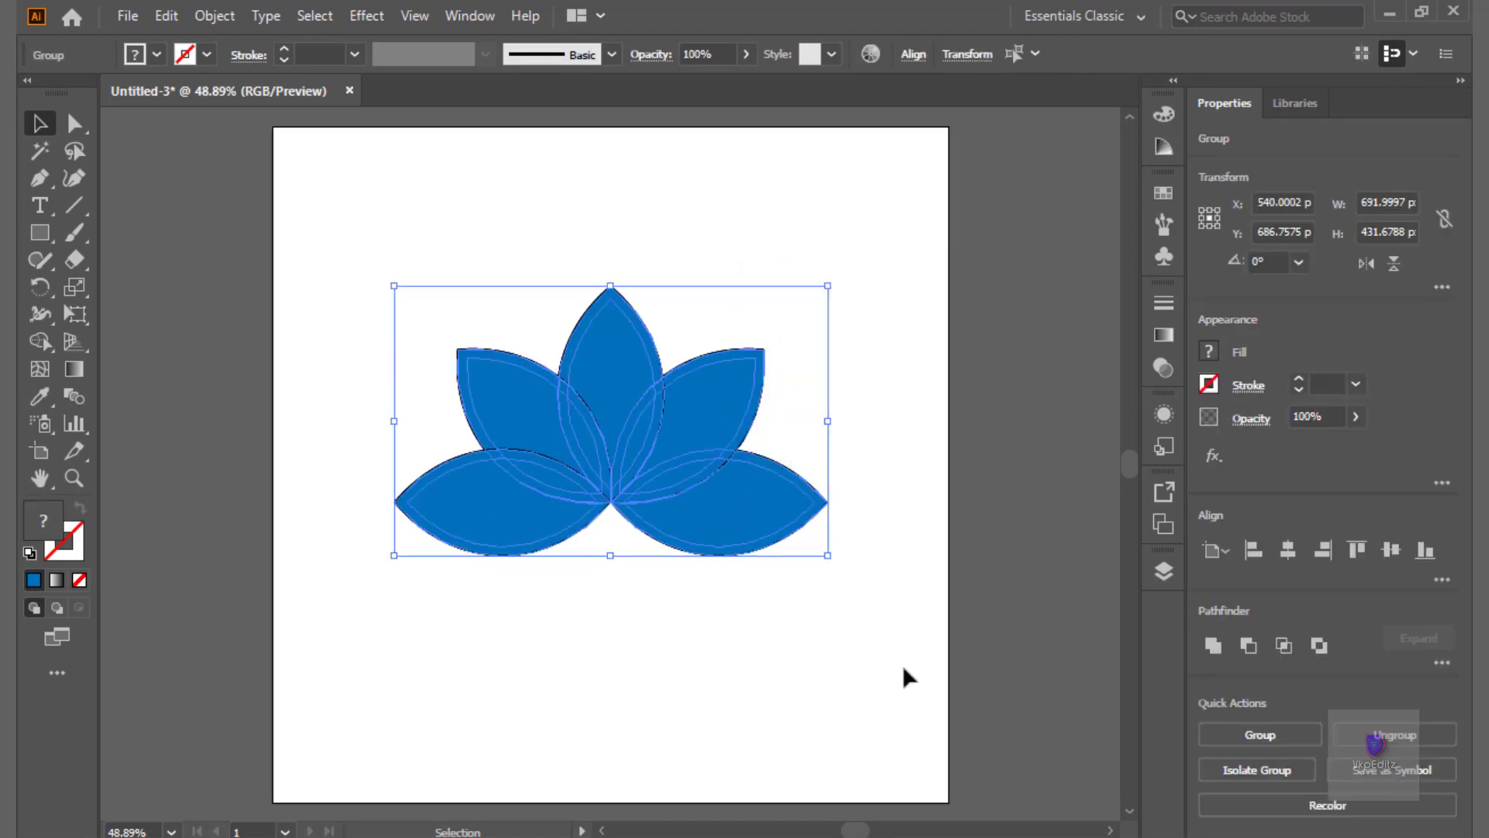
pyautogui.scroll(3, 904, 676)
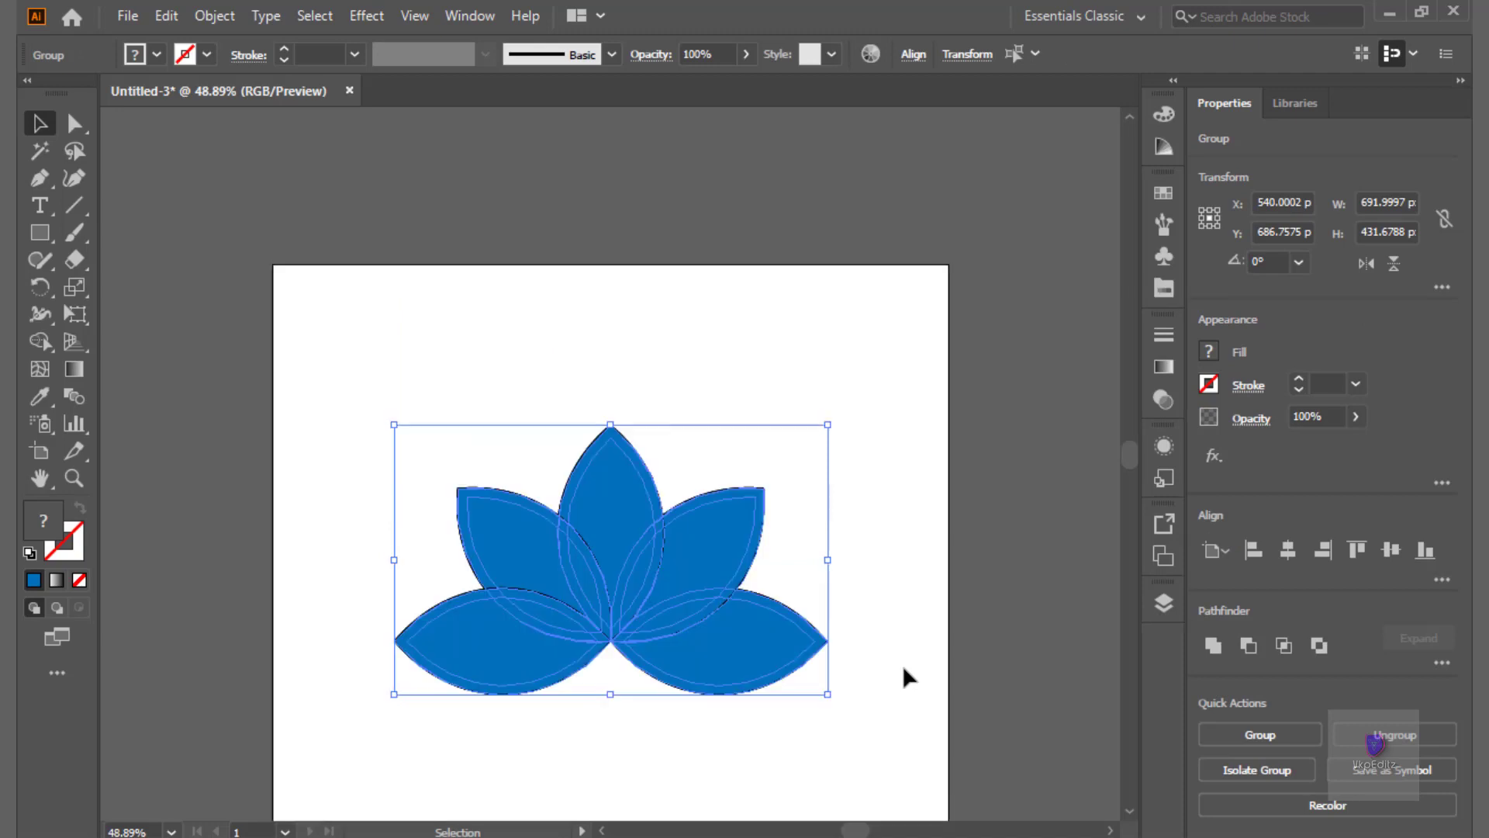
# With Bright swatches and Shape Builder, fill the lower-left petal yellow and upper-left red.
pyautogui.click(1163, 192)
pyautogui.click(1037, 183)
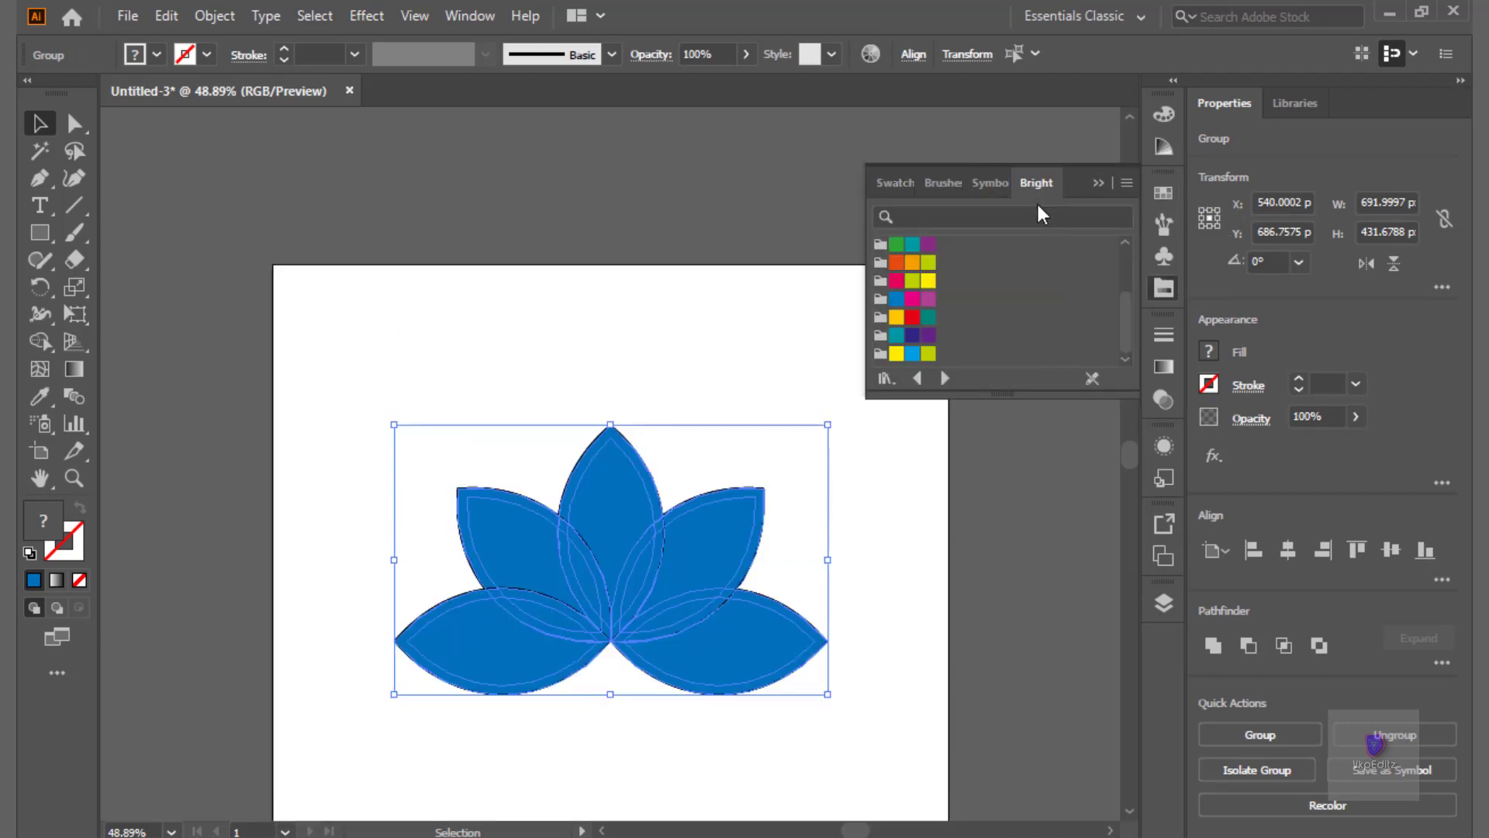
pyautogui.click(40, 343)
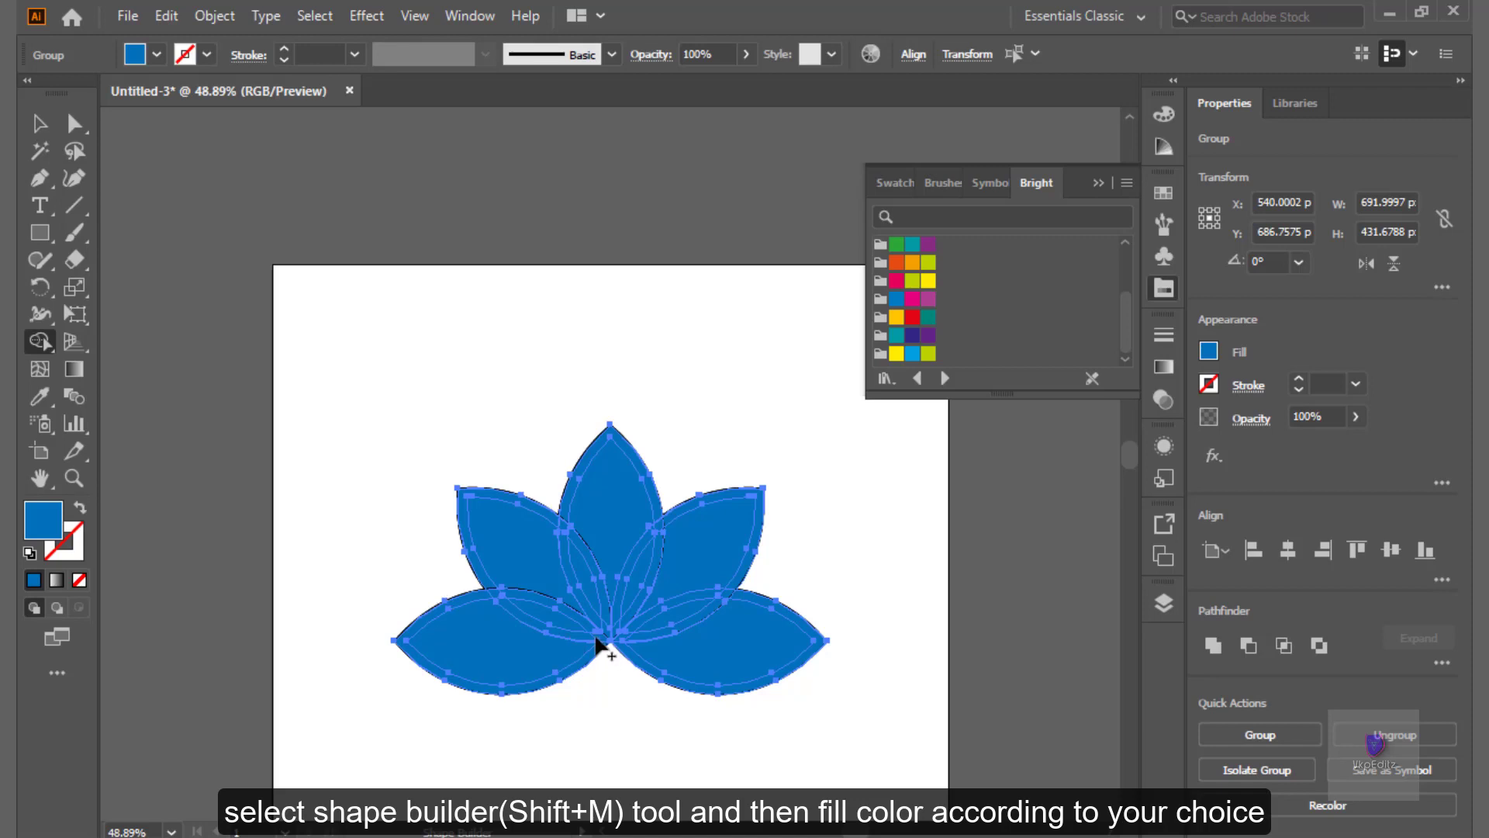
pyautogui.click(896, 318)
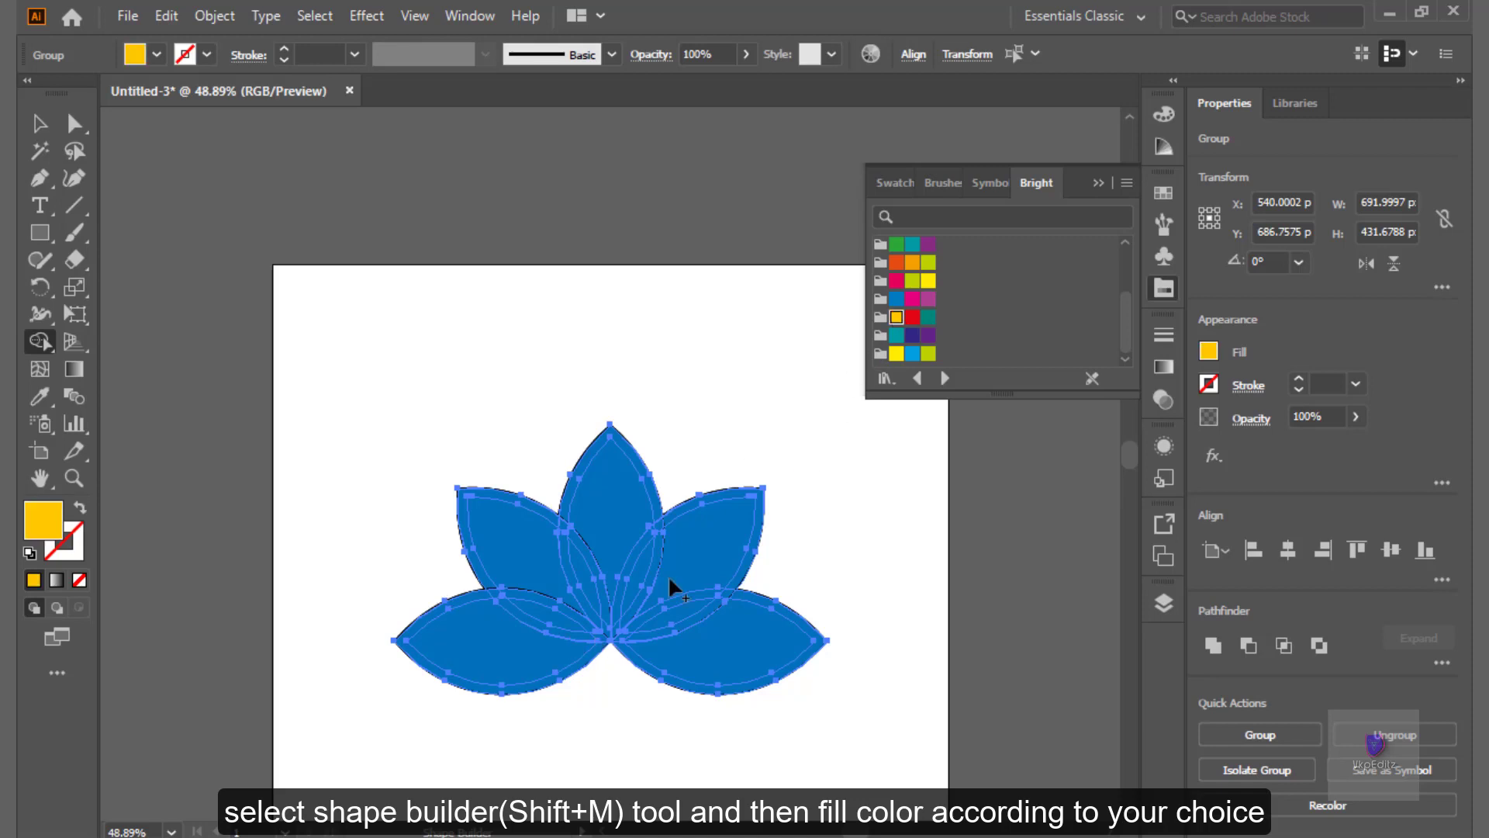
pyautogui.click(512, 644)
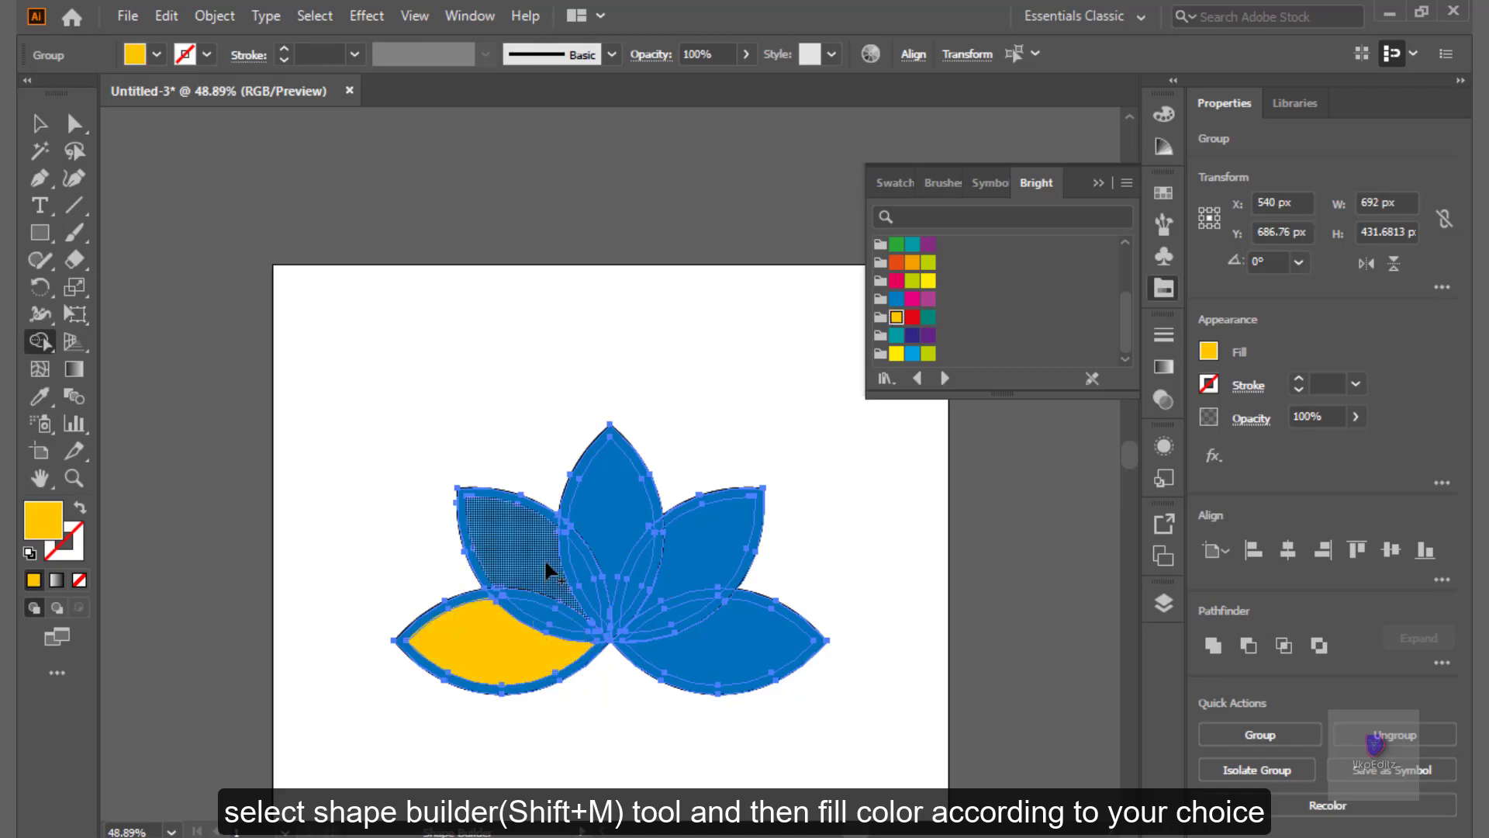
pyautogui.click(912, 318)
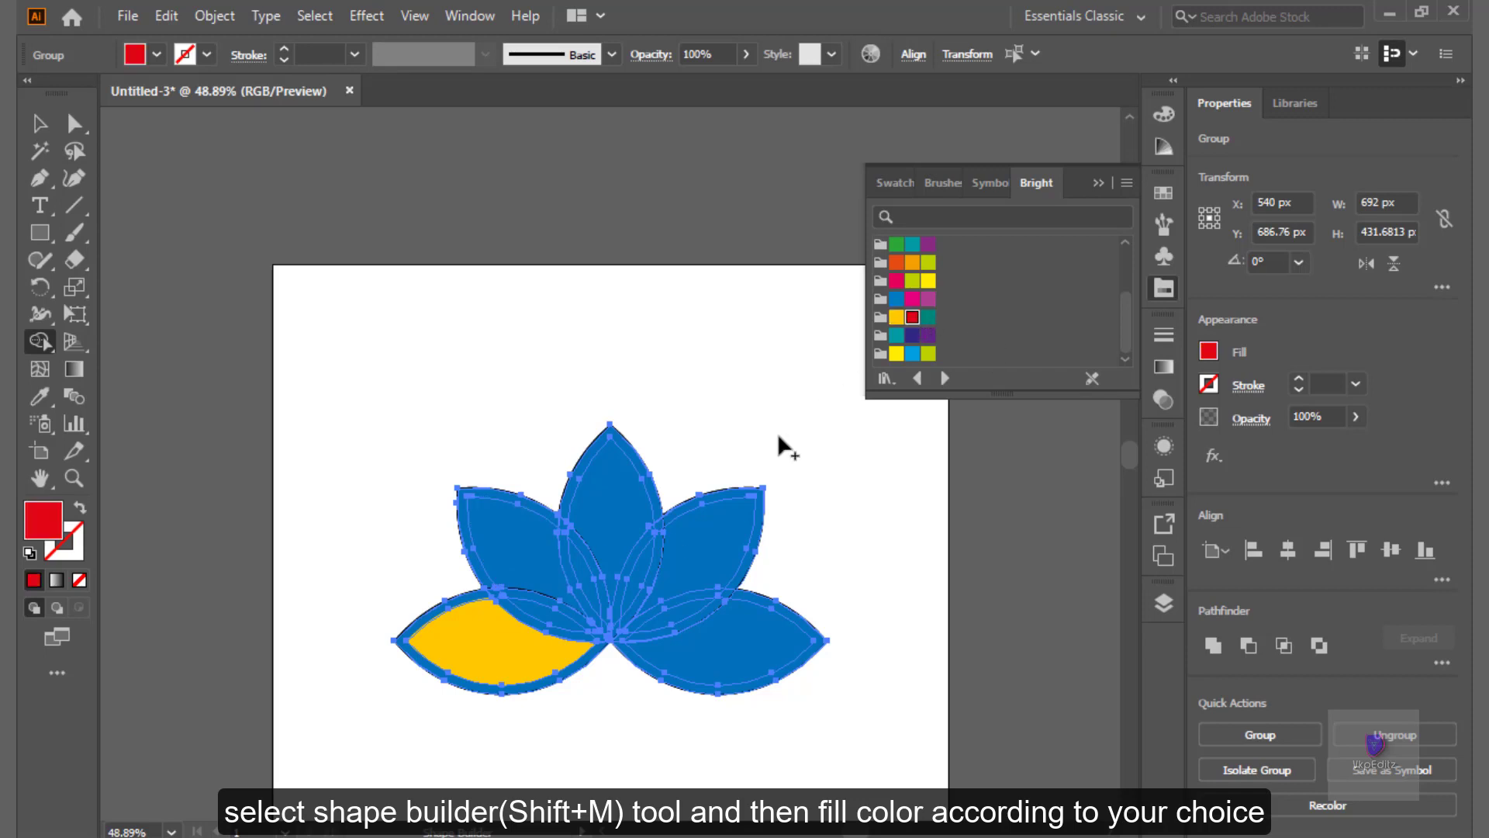
pyautogui.click(530, 556)
# Fill the top petal teal, upper-right cyan-teal and lower-right indigo.
pyautogui.click(929, 317)
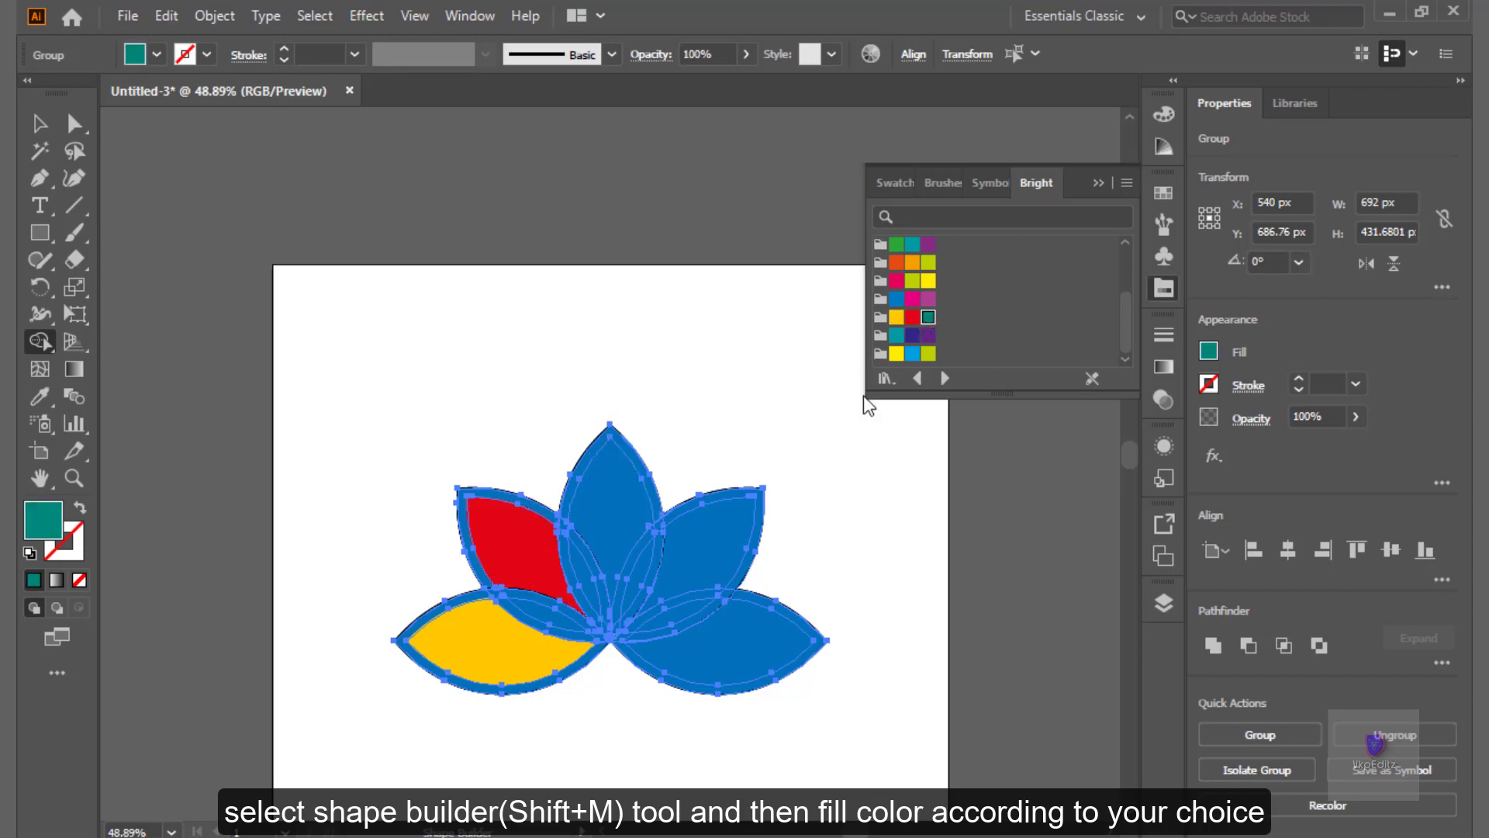
pyautogui.click(603, 510)
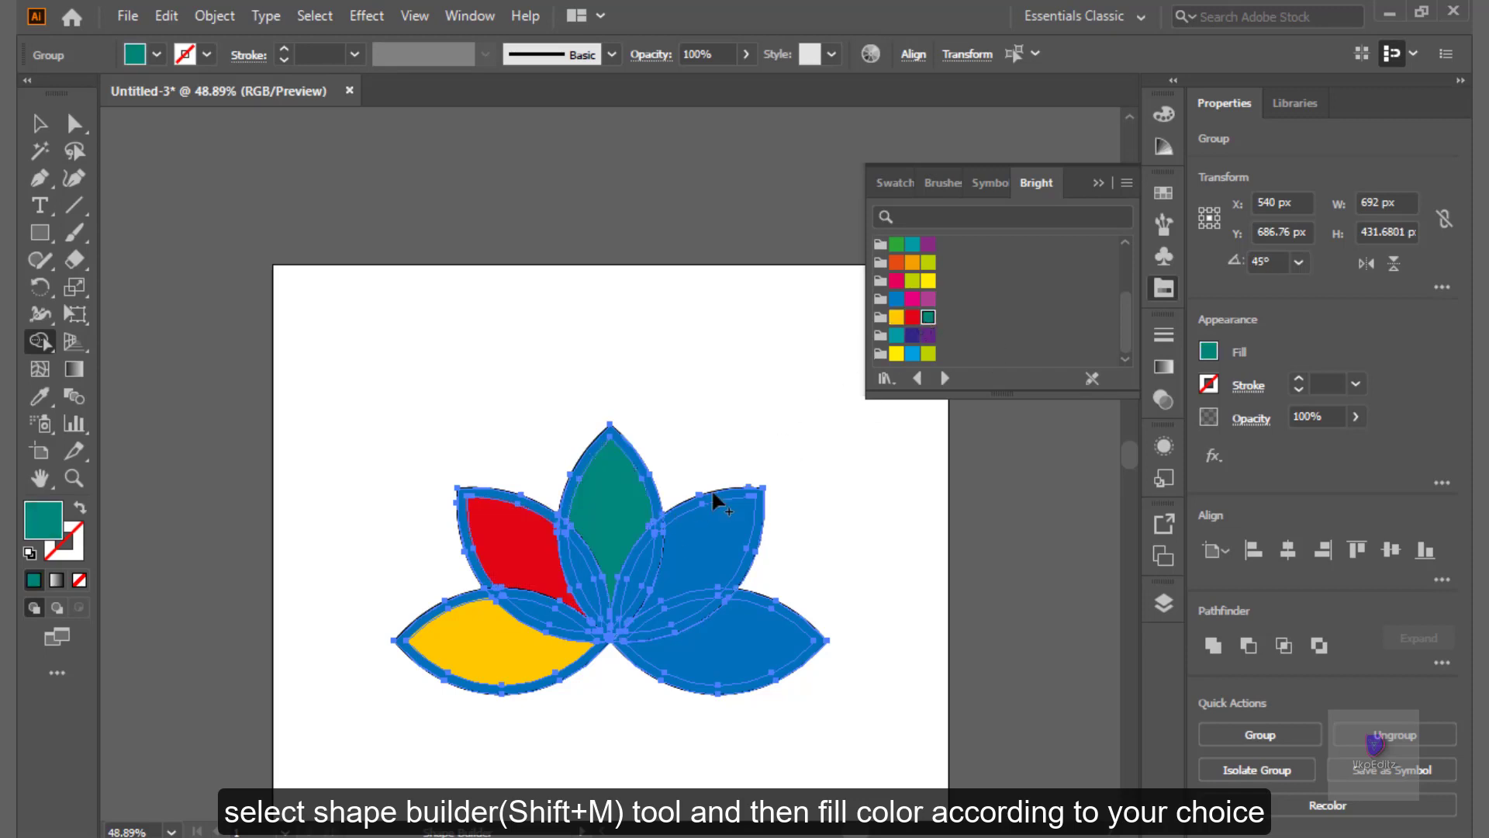
pyautogui.click(898, 337)
pyautogui.click(702, 534)
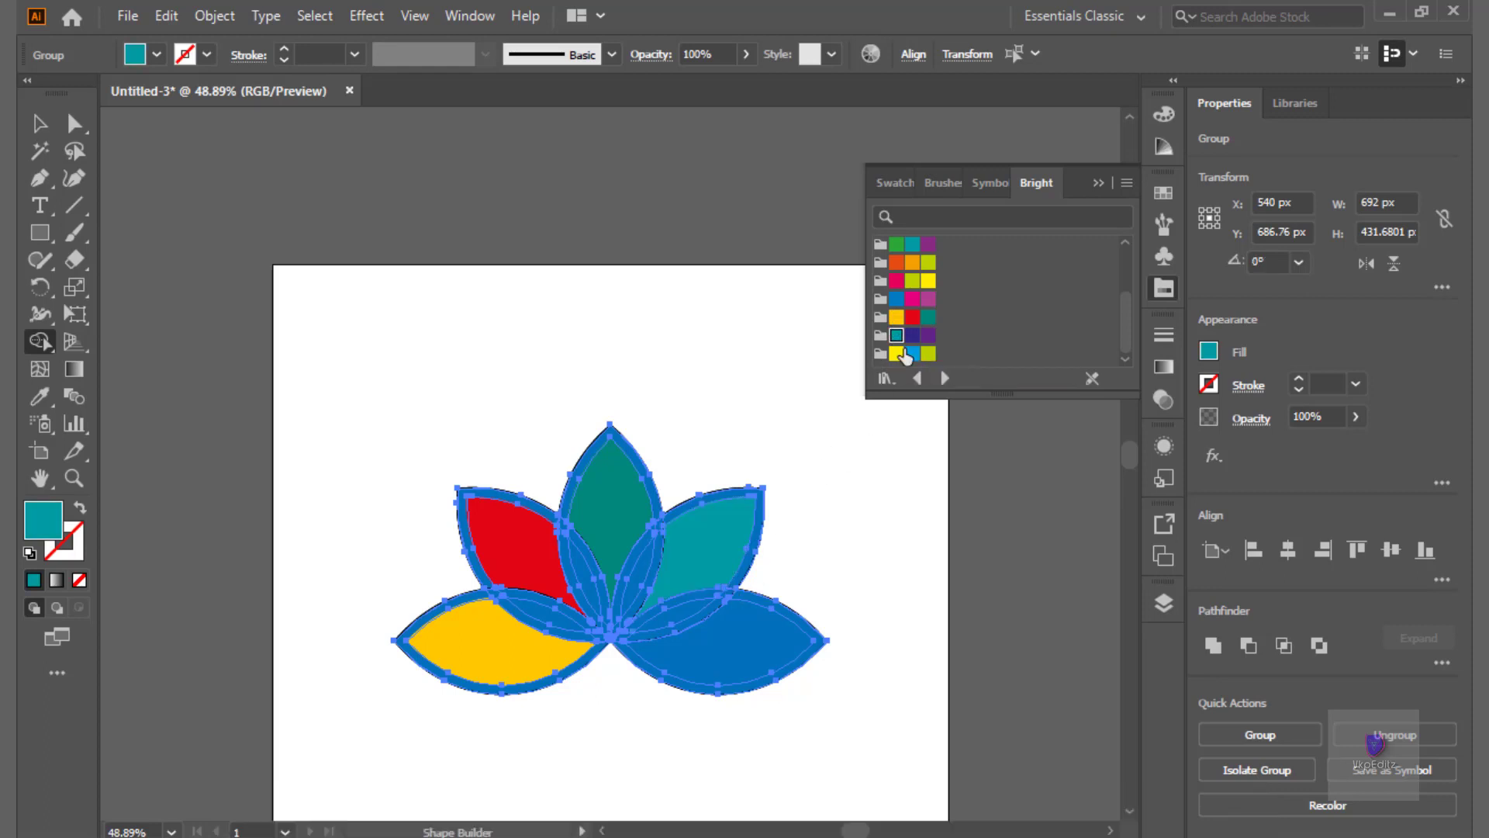
pyautogui.click(912, 335)
pyautogui.click(745, 634)
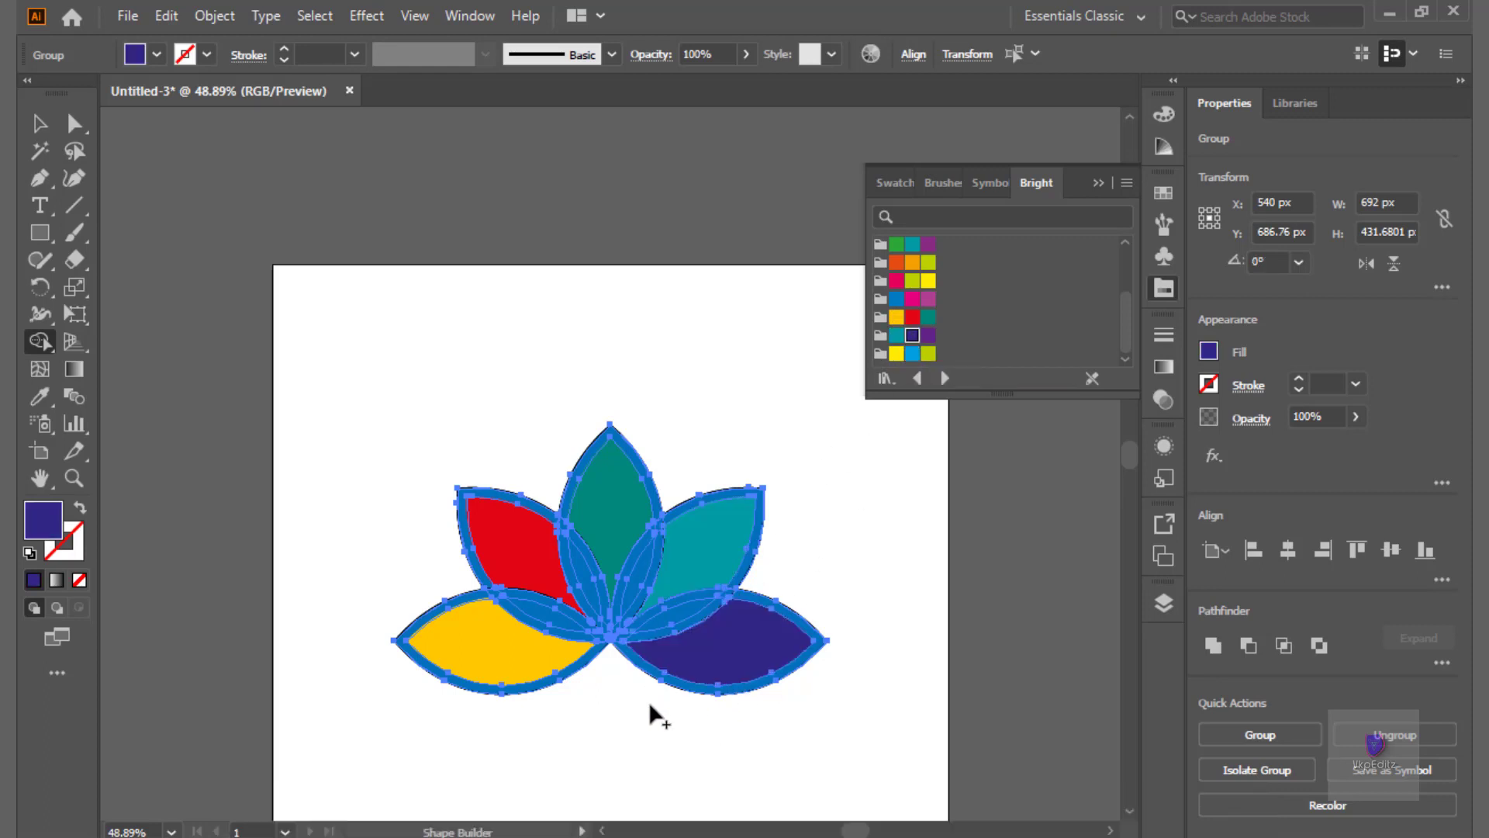
# Fill the small overlap beside the yellow petal bright yellow, then cycle red, teal and indigo swatches.
pyautogui.click(897, 353)
pyautogui.click(563, 618)
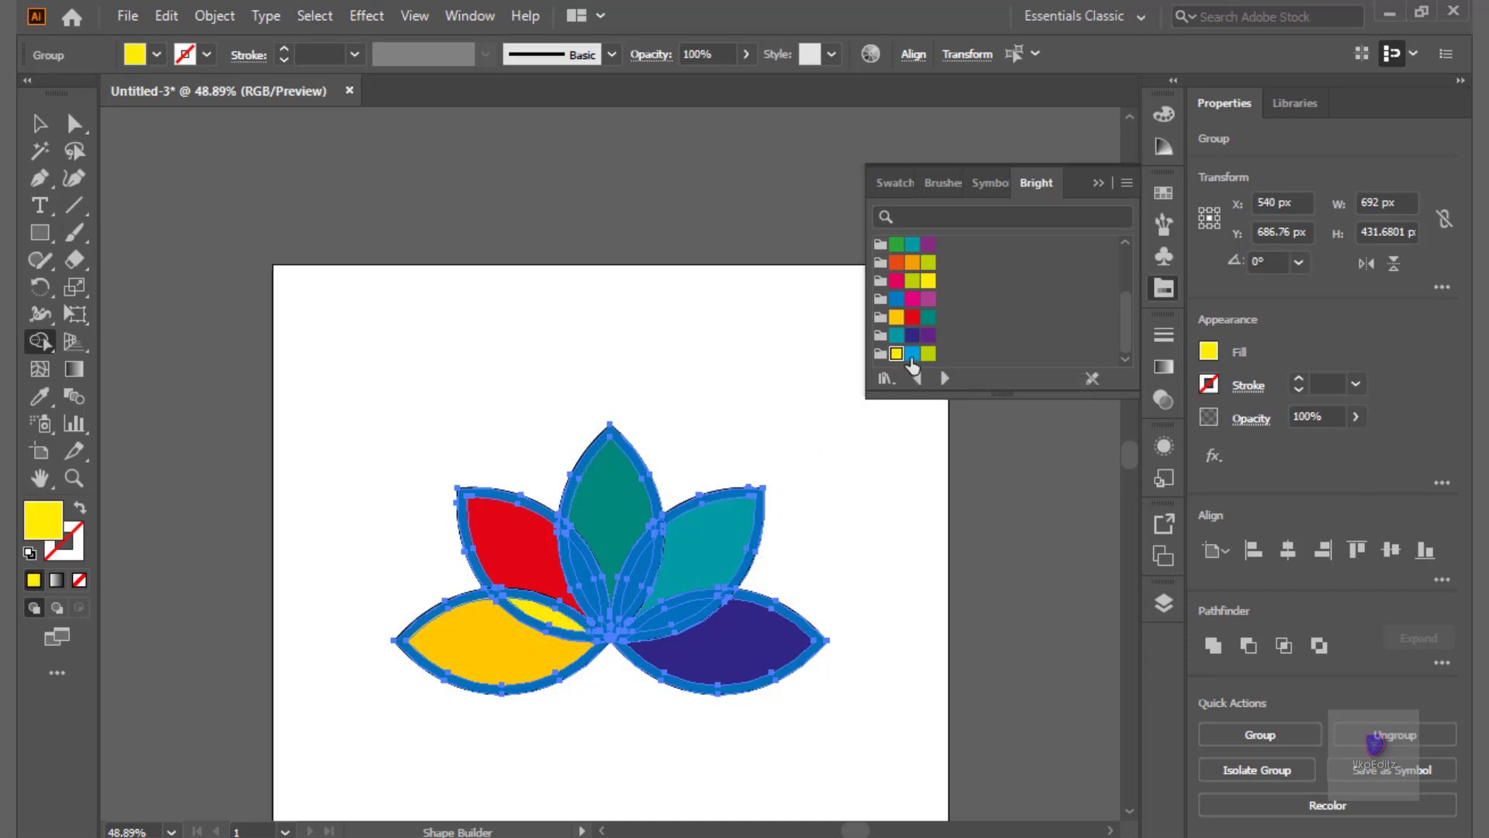
pyautogui.click(912, 317)
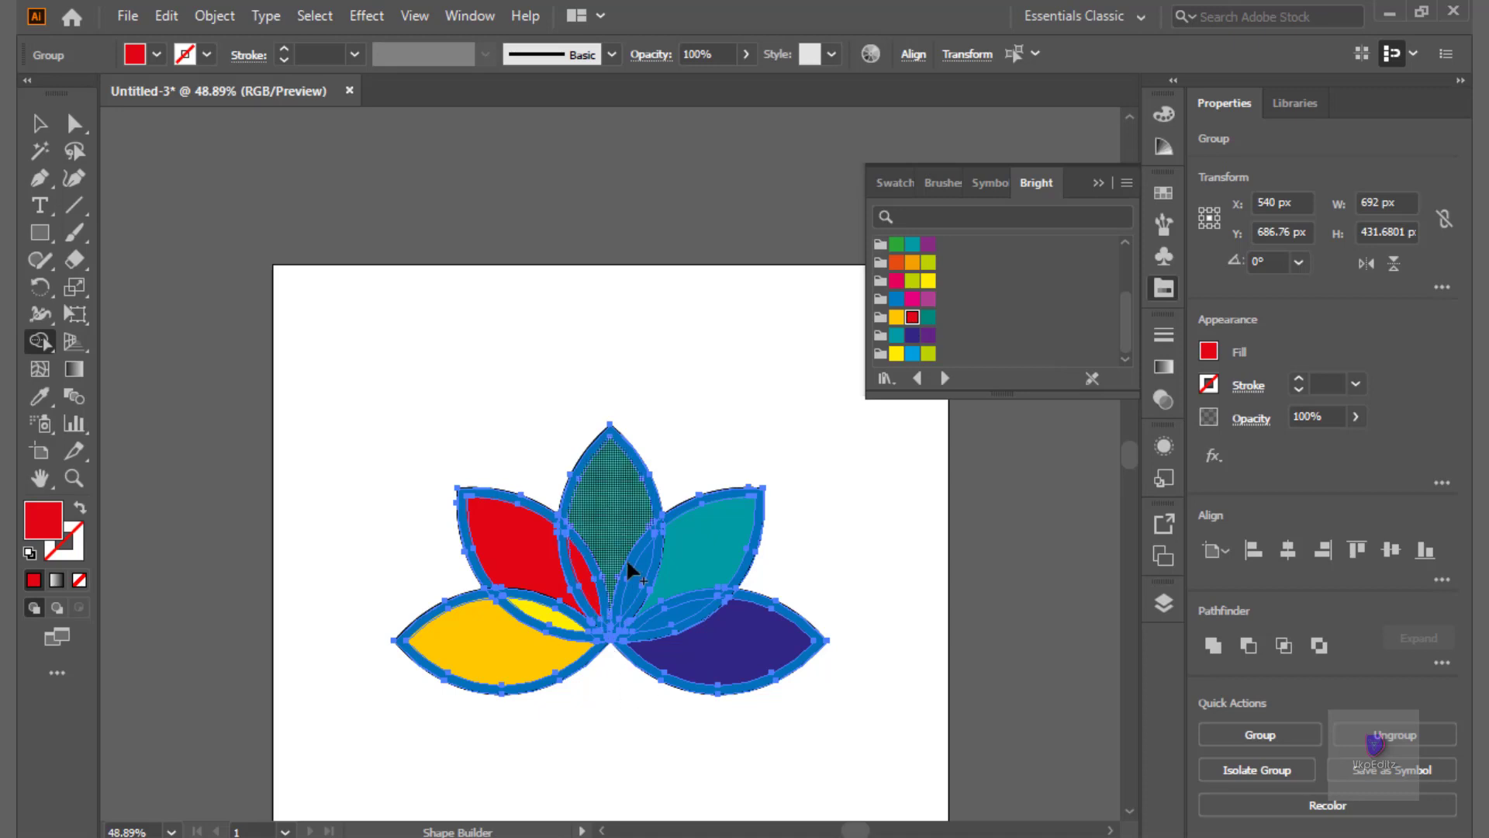
pyautogui.press('Right')
pyautogui.press('Right')
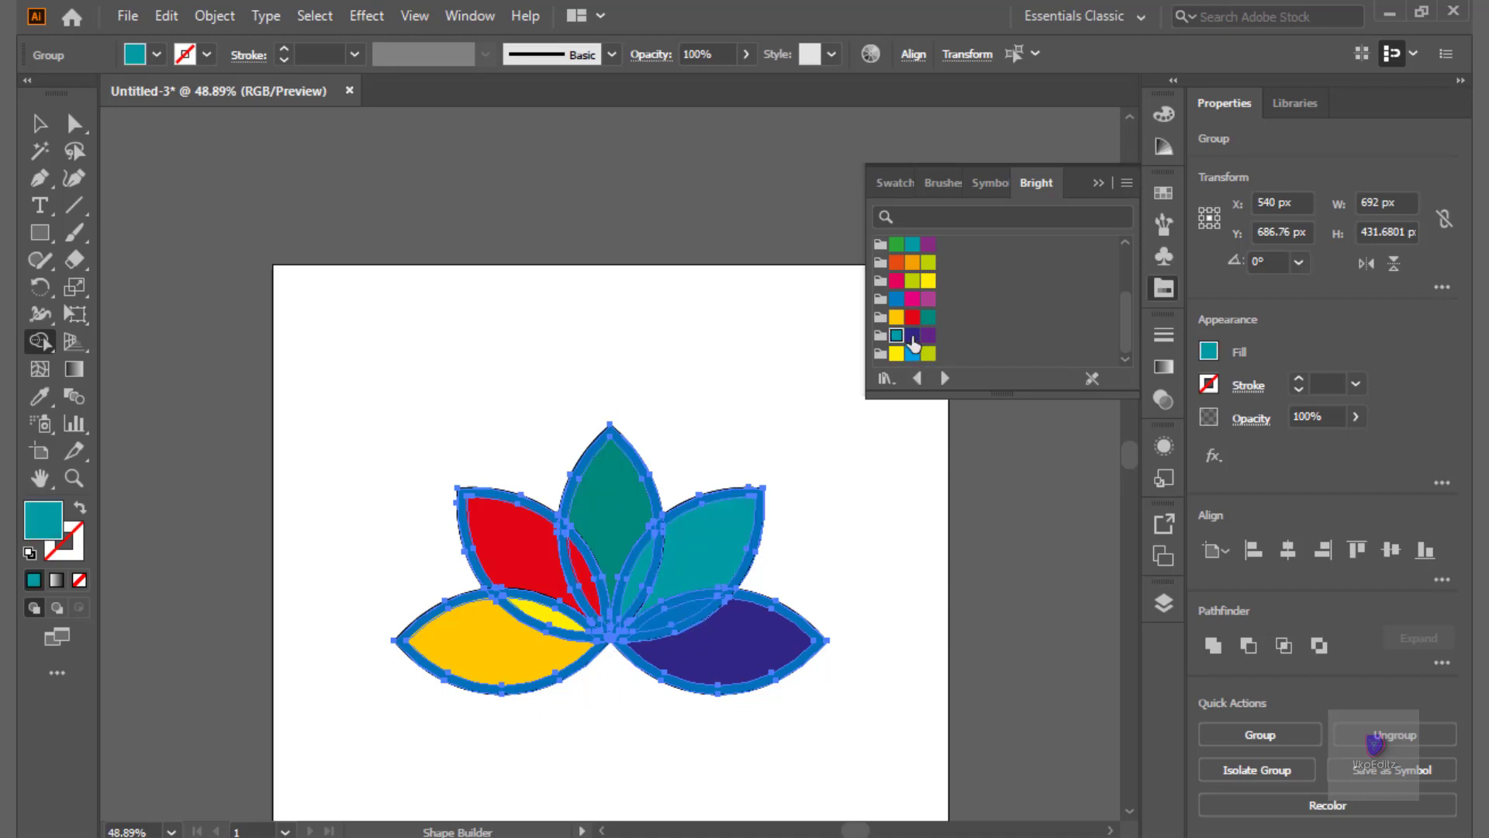
pyautogui.click(913, 338)
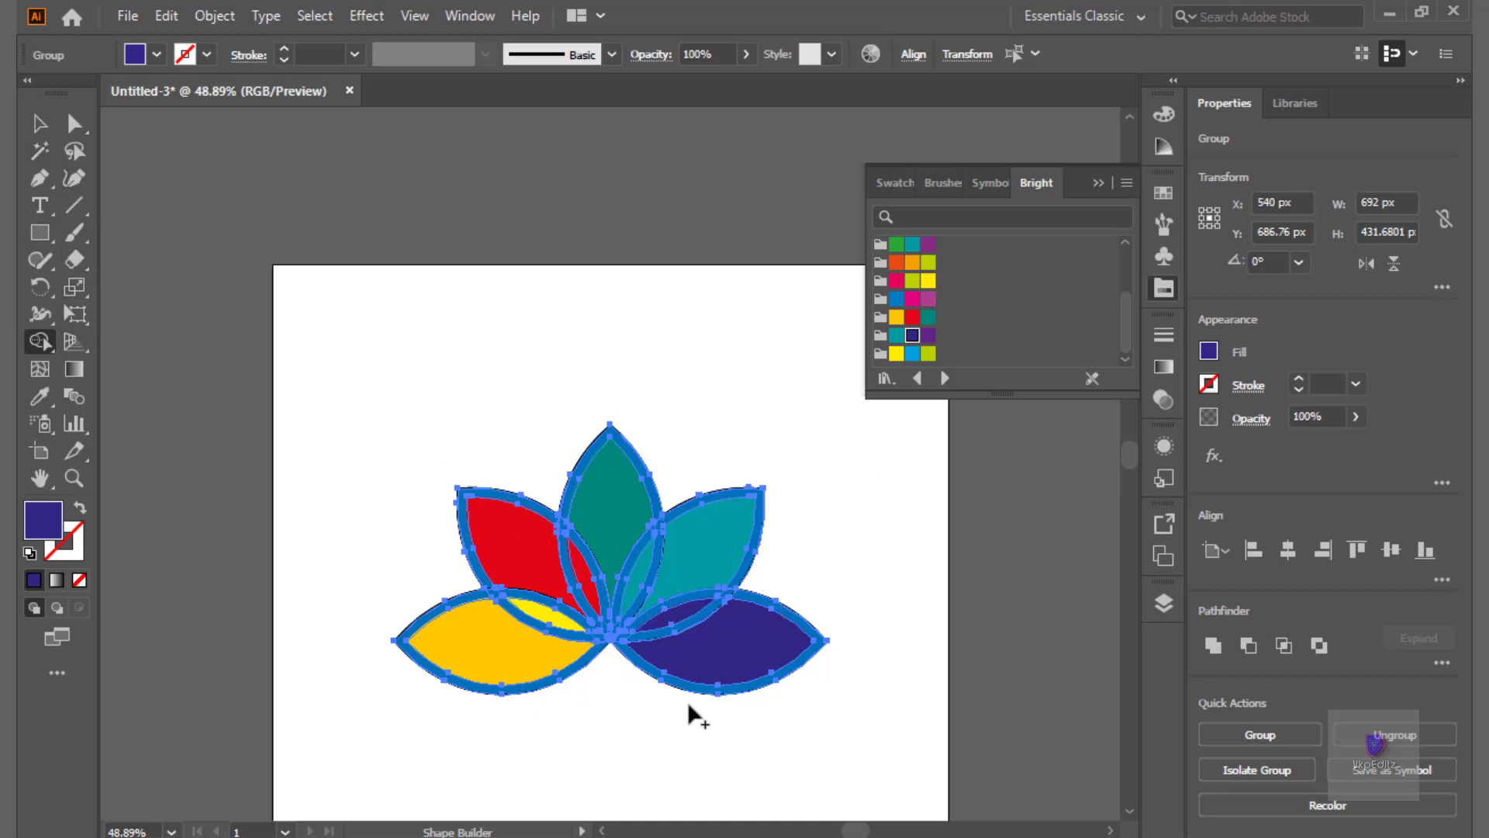
# Delete the blue bands along the bottom, around the red petal and around the top petal.
pyautogui.scroll(3, 599, 686)
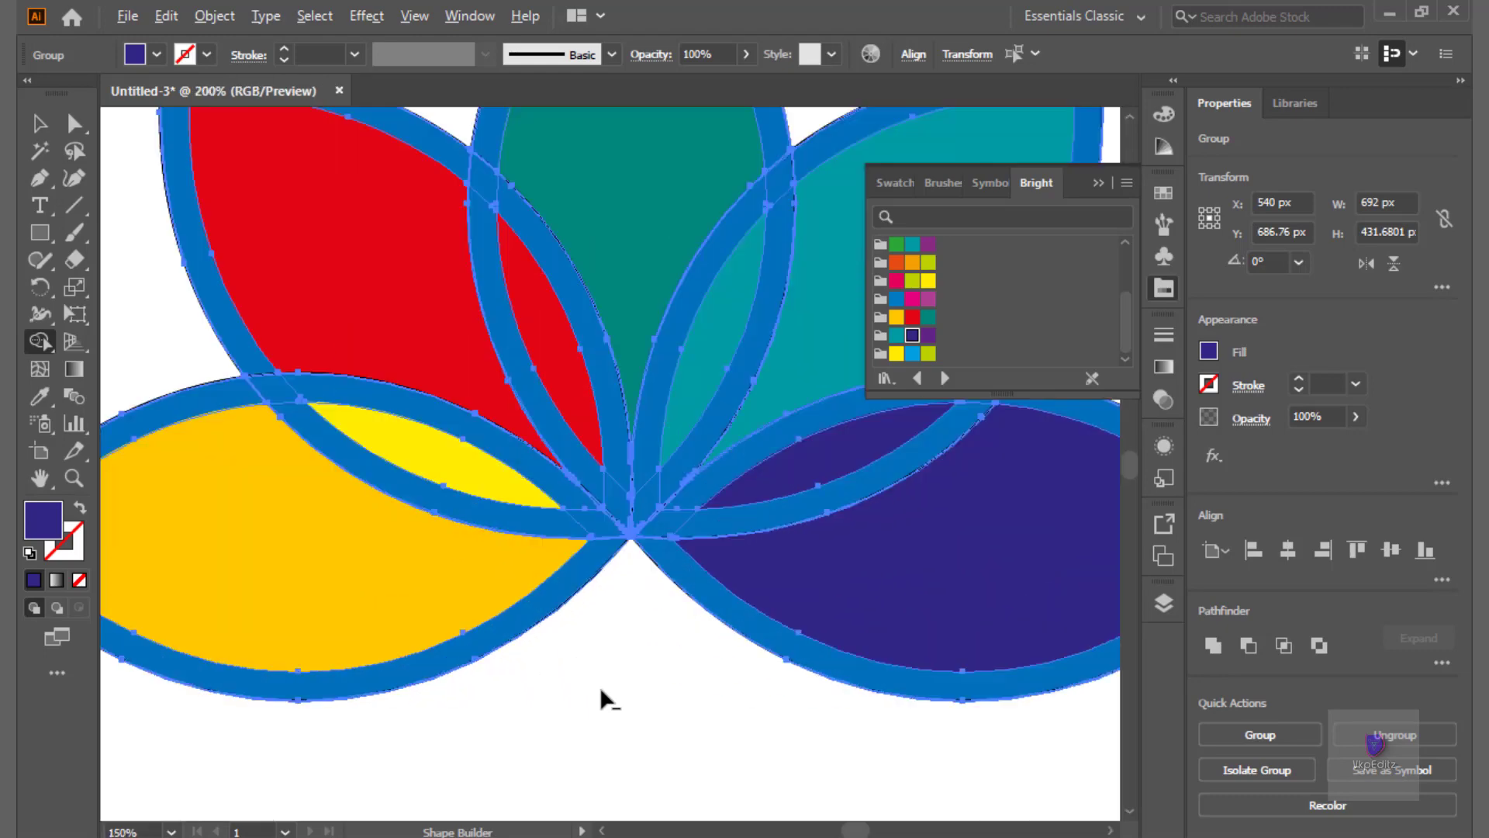
pyautogui.scroll(1, 647, 556)
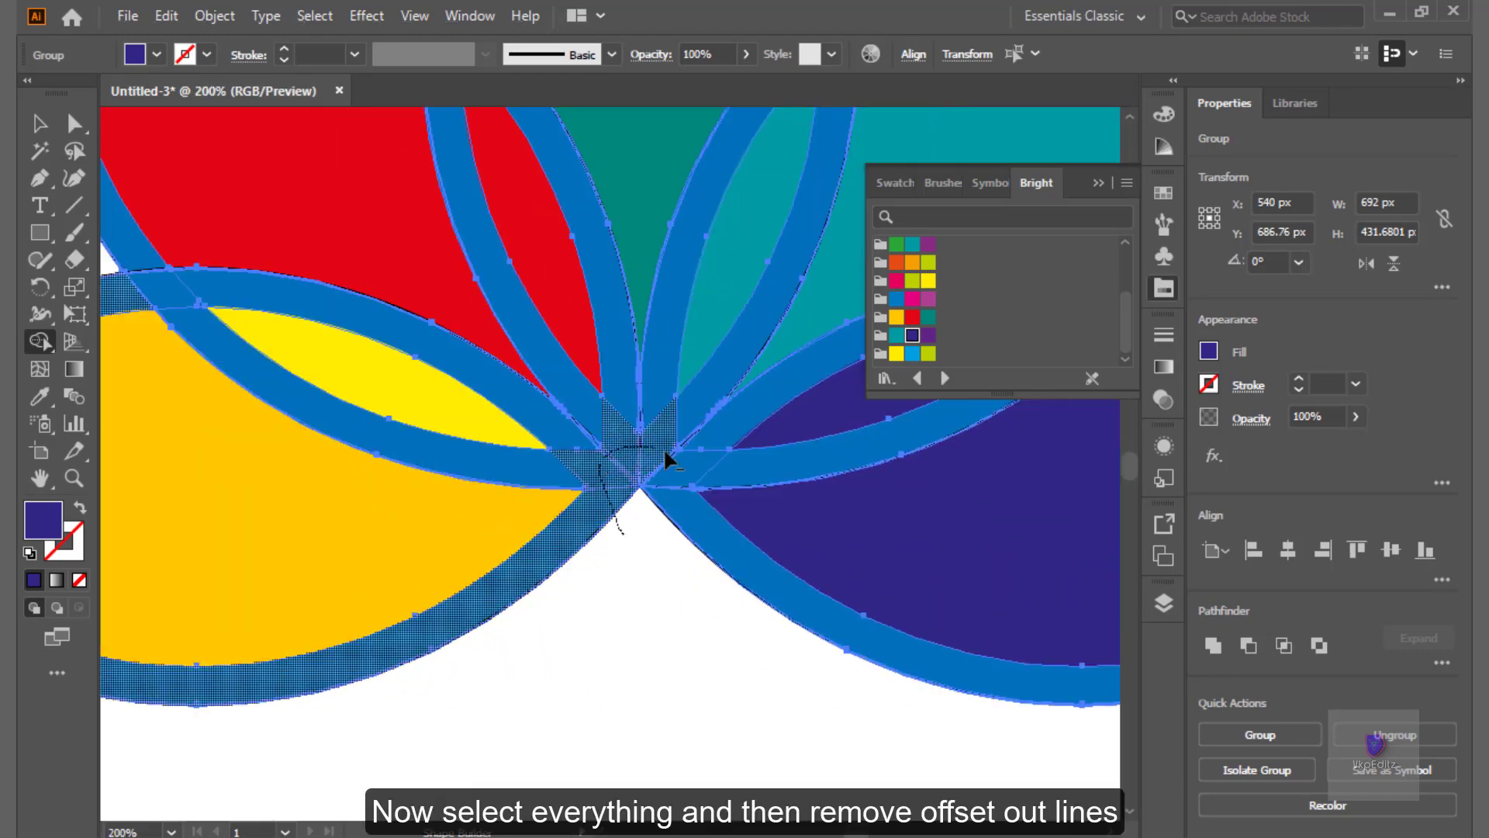
pyautogui.keyDown('alt'); pyautogui.click(652, 545); pyautogui.keyUp('alt')
pyautogui.scroll(-2, 645, 564)
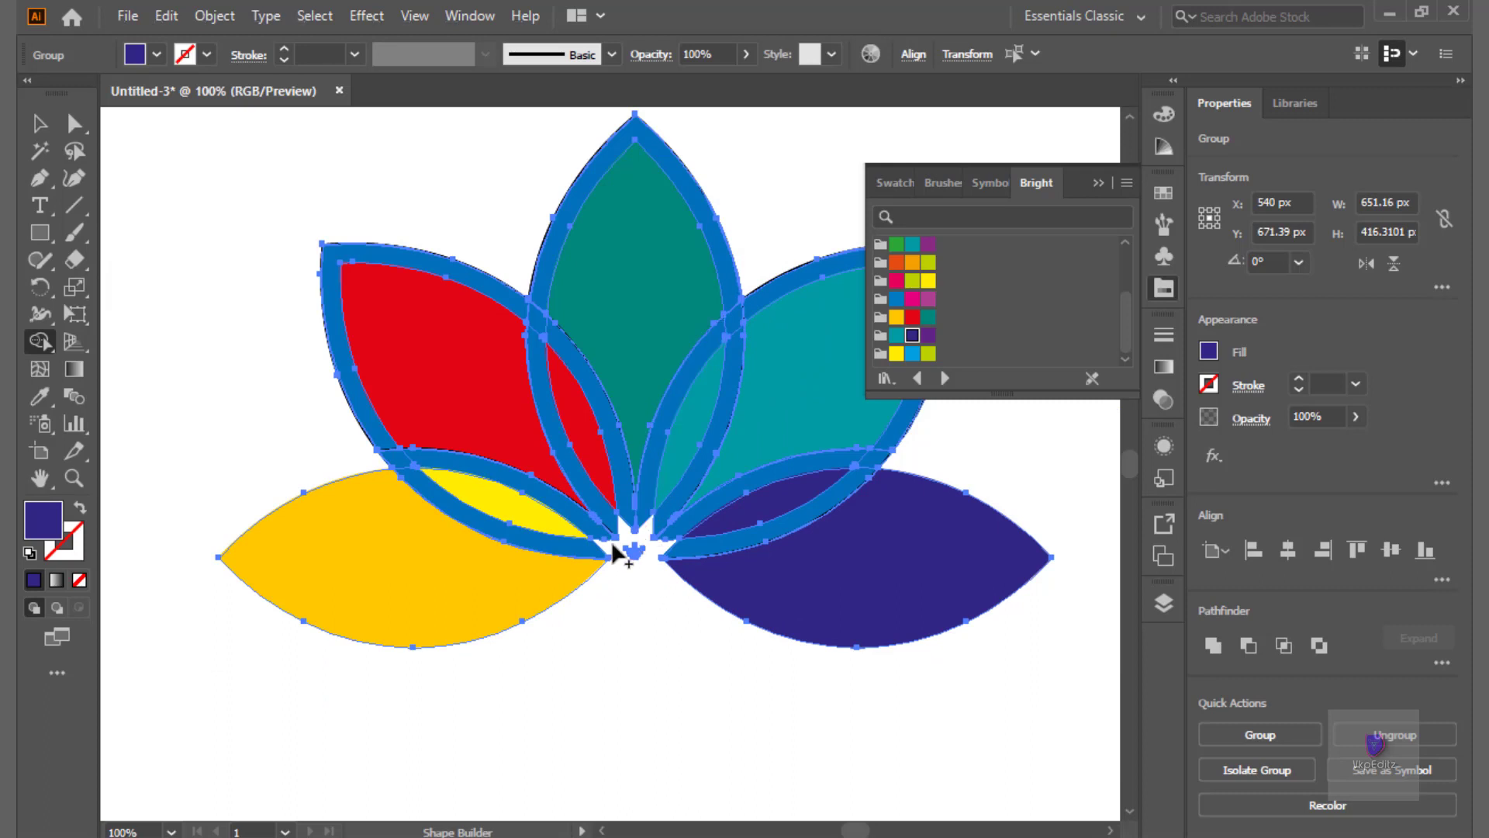
pyautogui.moveTo(333, 236); pyautogui.dragTo(326, 289)
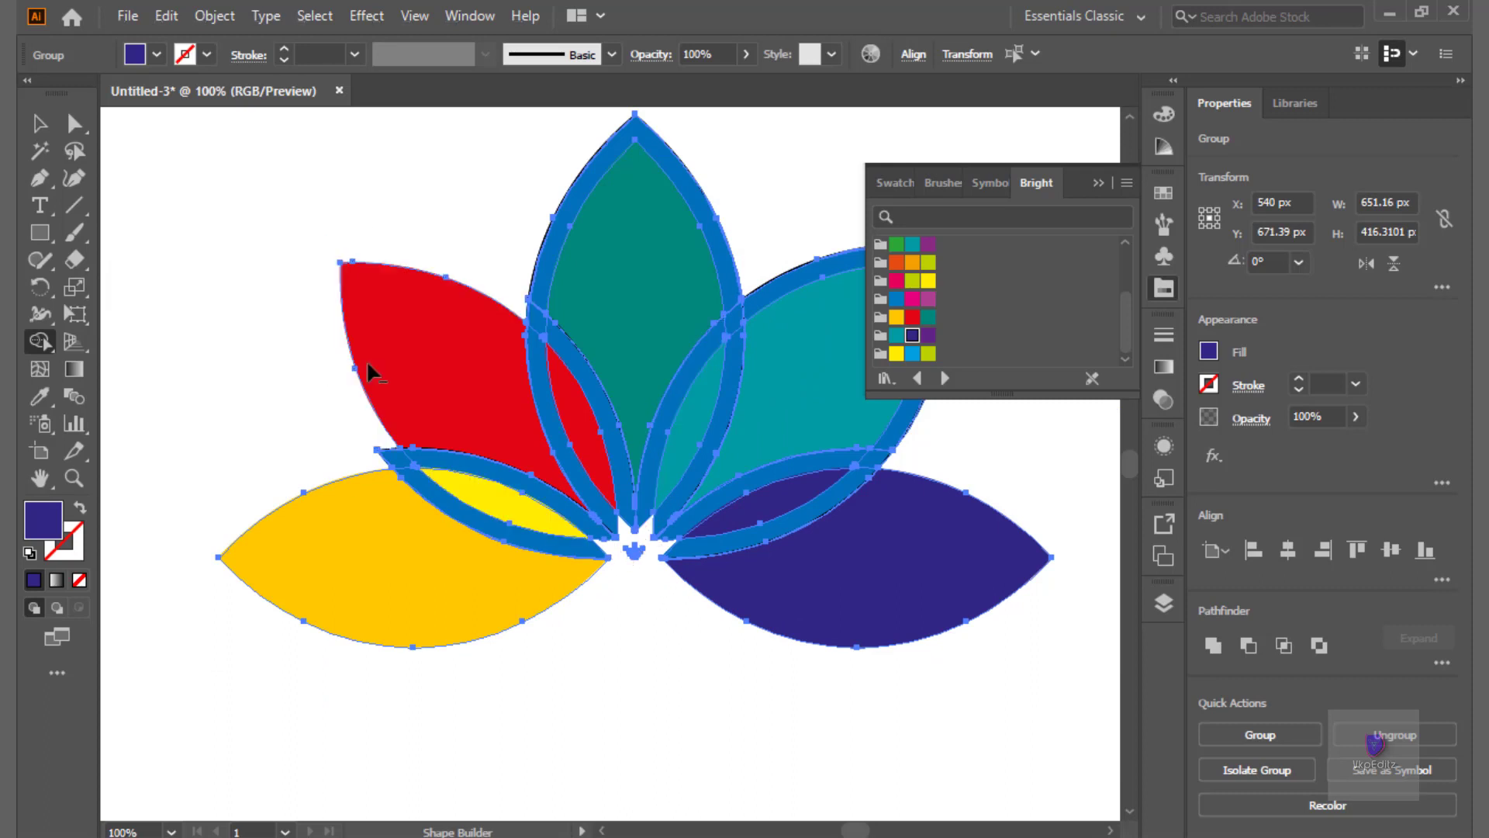
pyautogui.moveTo(564, 120); pyautogui.dragTo(679, 124)
# Delete the blue bands around the centre and the slivers between adjacent petals.
pyautogui.scroll(4, 615, 659)
pyautogui.hscroll(5, 615, 658)
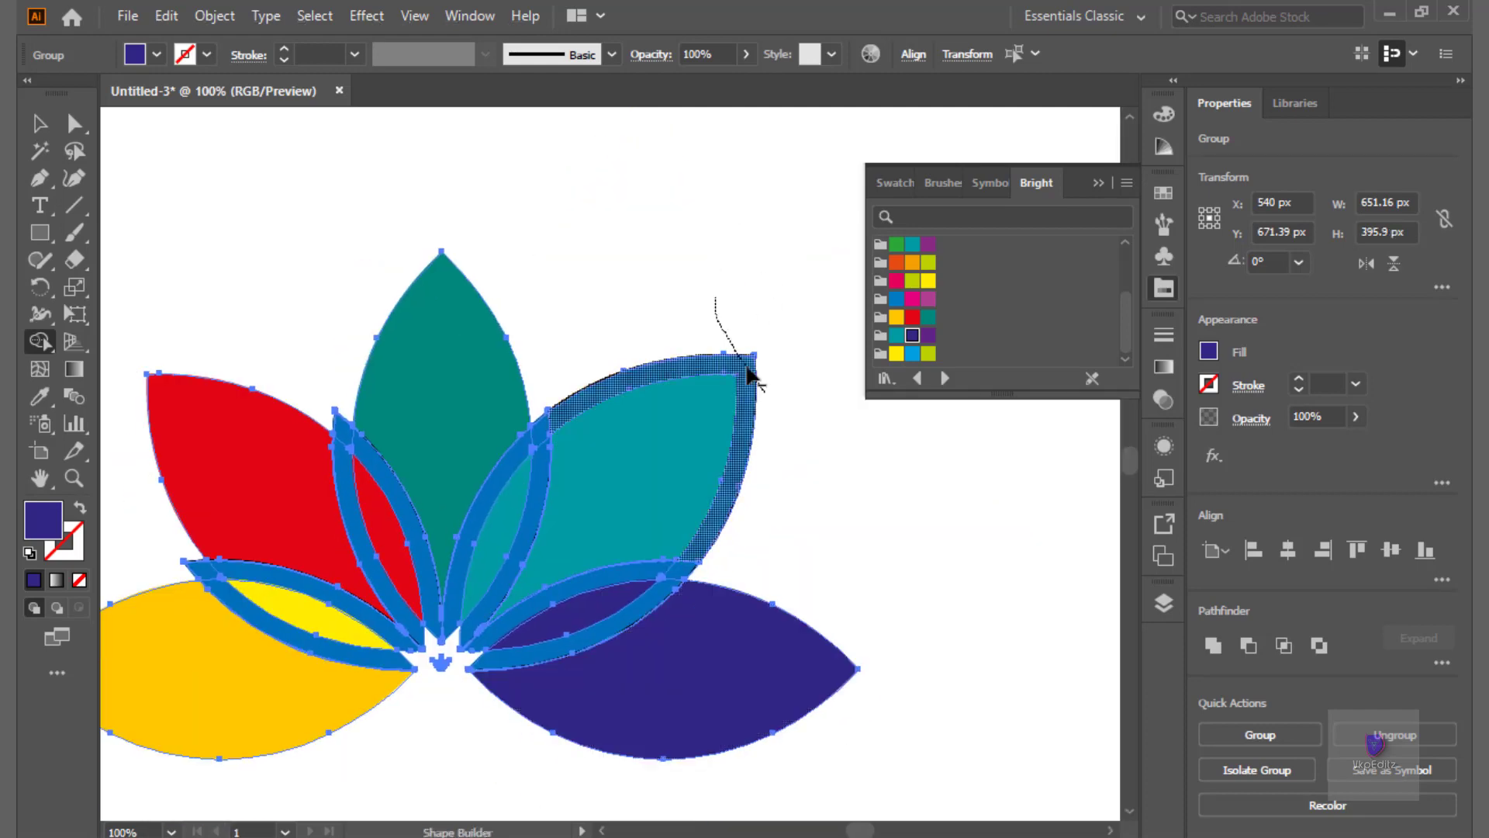
pyautogui.moveTo(455, 662); pyautogui.dragTo(431, 667)
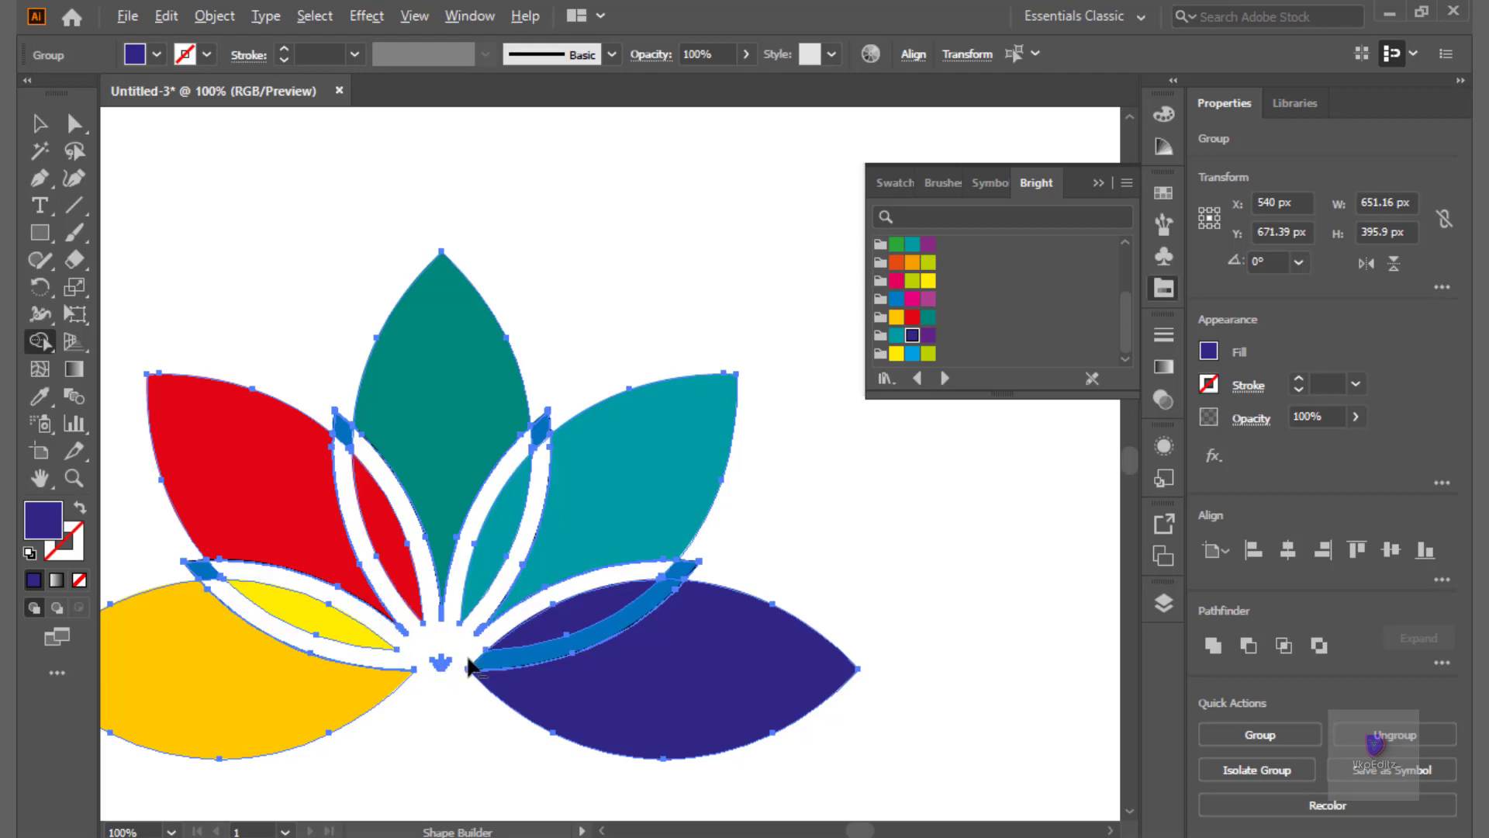
pyautogui.keyDown('alt'); pyautogui.click(681, 571); pyautogui.keyUp('alt')
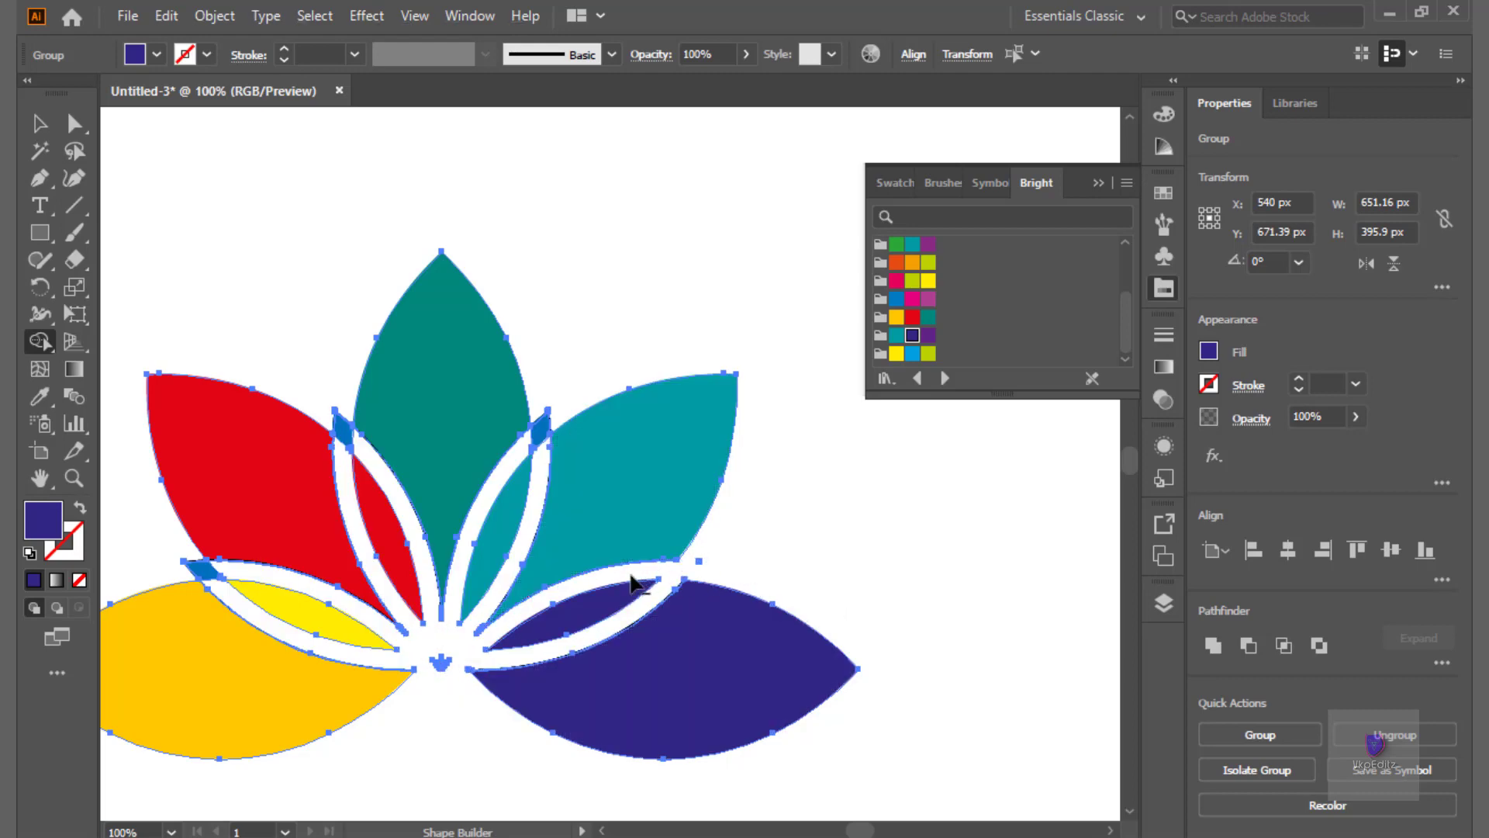
pyautogui.keyDown('alt'); pyautogui.click(540, 427); pyautogui.keyUp('alt')
pyautogui.keyDown('alt'); pyautogui.click(341, 425); pyautogui.keyUp('alt')
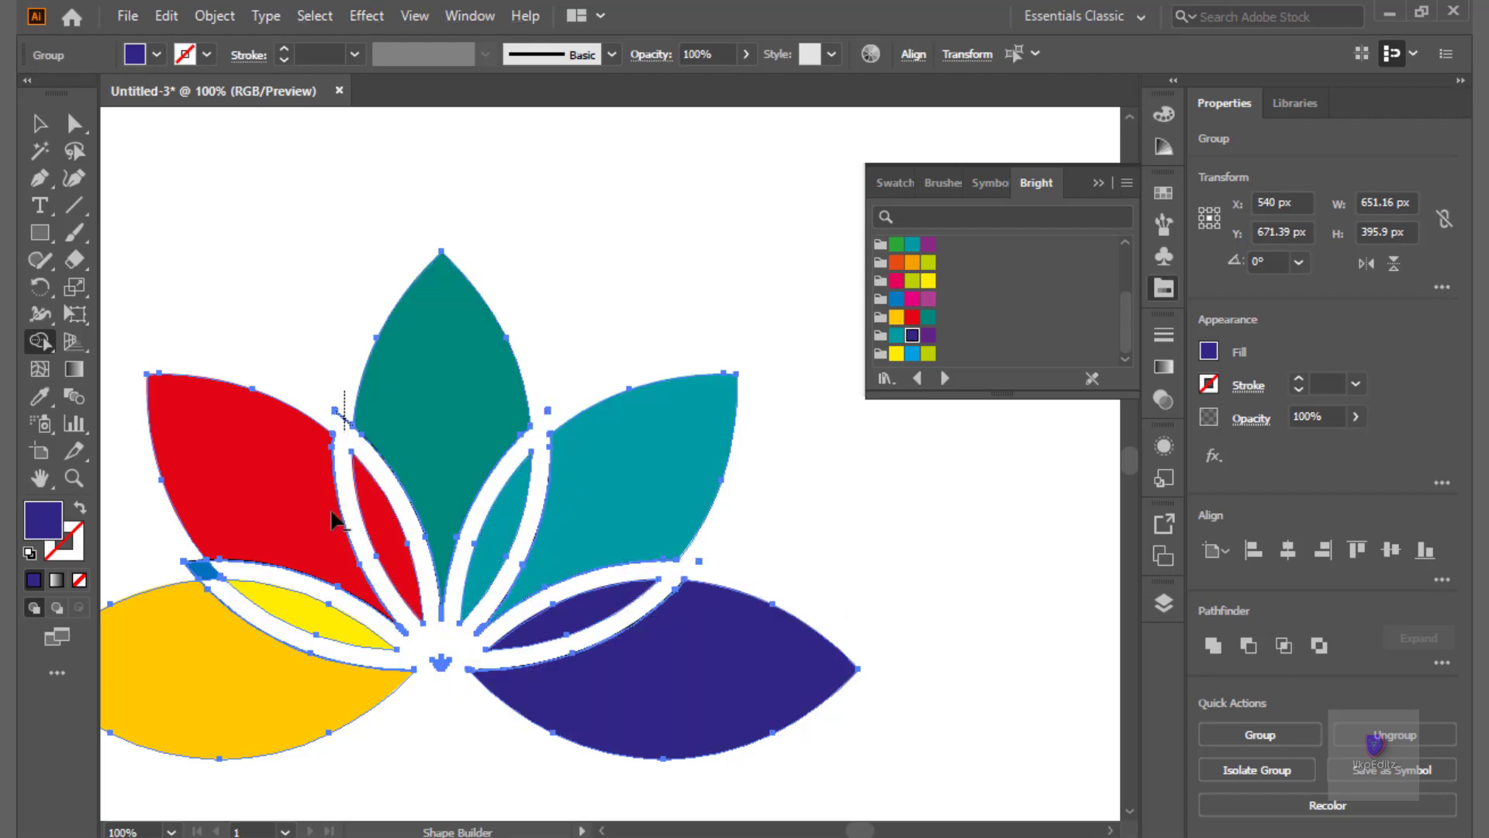
pyautogui.keyDown('alt'); pyautogui.click(203, 571); pyautogui.keyUp('alt')
pyautogui.keyDown('alt'); pyautogui.scroll(-2, 741, 519); pyautogui.keyUp('alt')
# Select all the lotus artwork, expand it and ungroup the resulting shapes.
pyautogui.press('v')
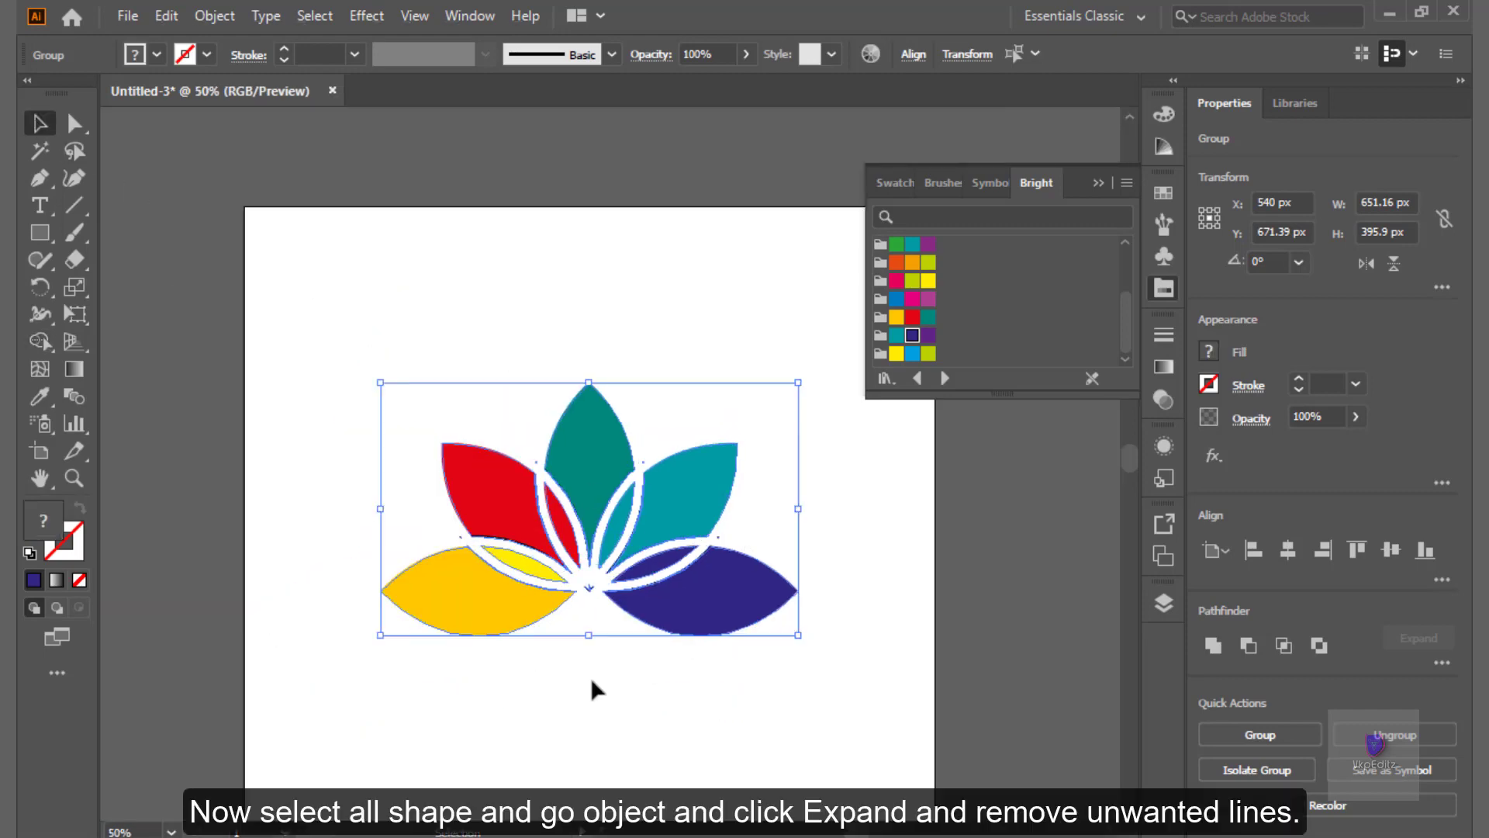
pyautogui.click(593, 689)
pyautogui.hotkey('ctrl', 'a')
pyautogui.click(214, 16)
pyautogui.click(364, 277)
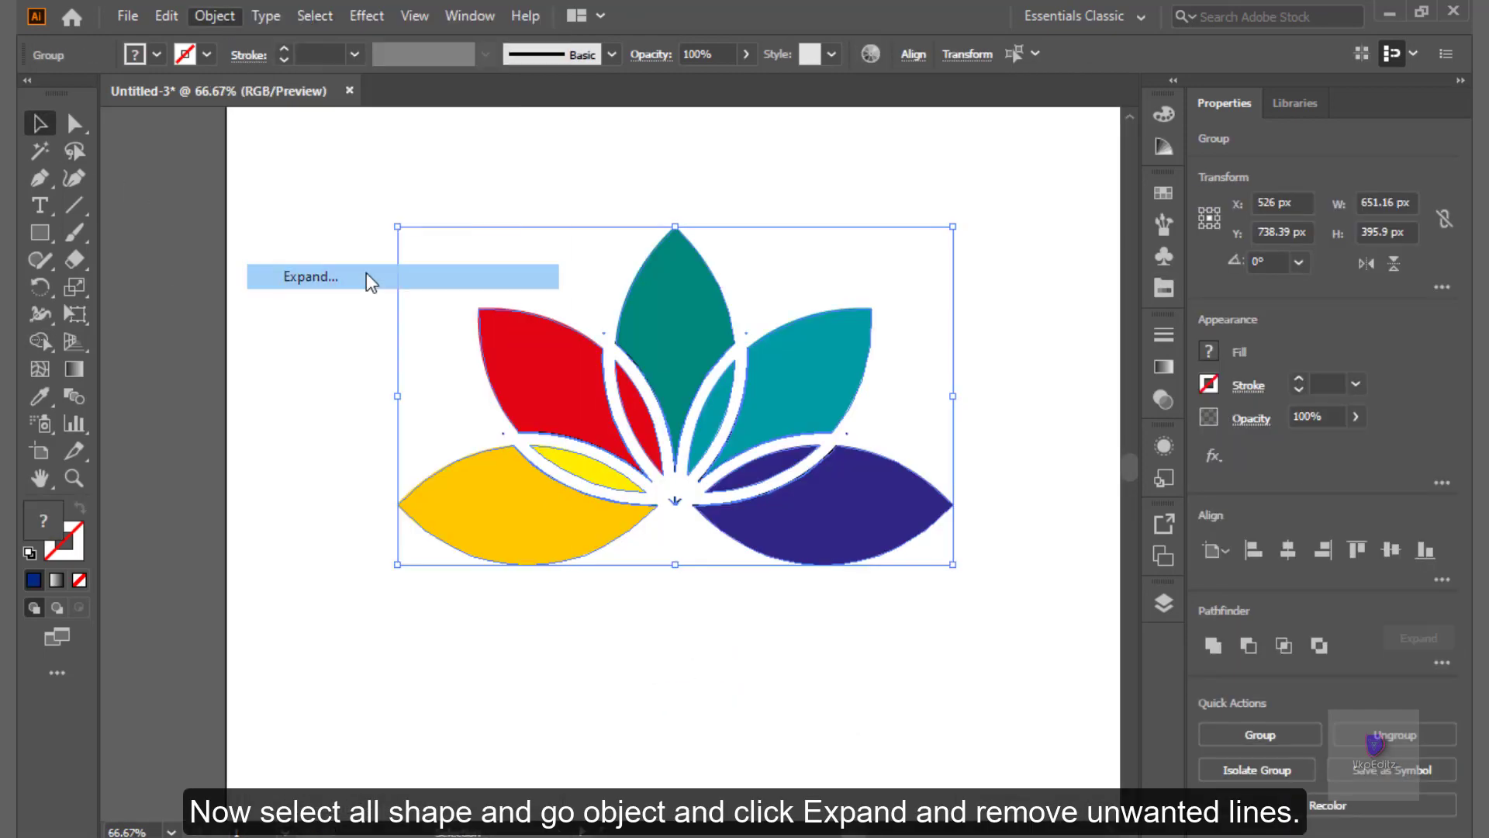
pyautogui.click(214, 16)
pyautogui.click(380, 144)
# Select the five filled petals: yellow, red, green, teal and purple.
pyautogui.click(558, 388)
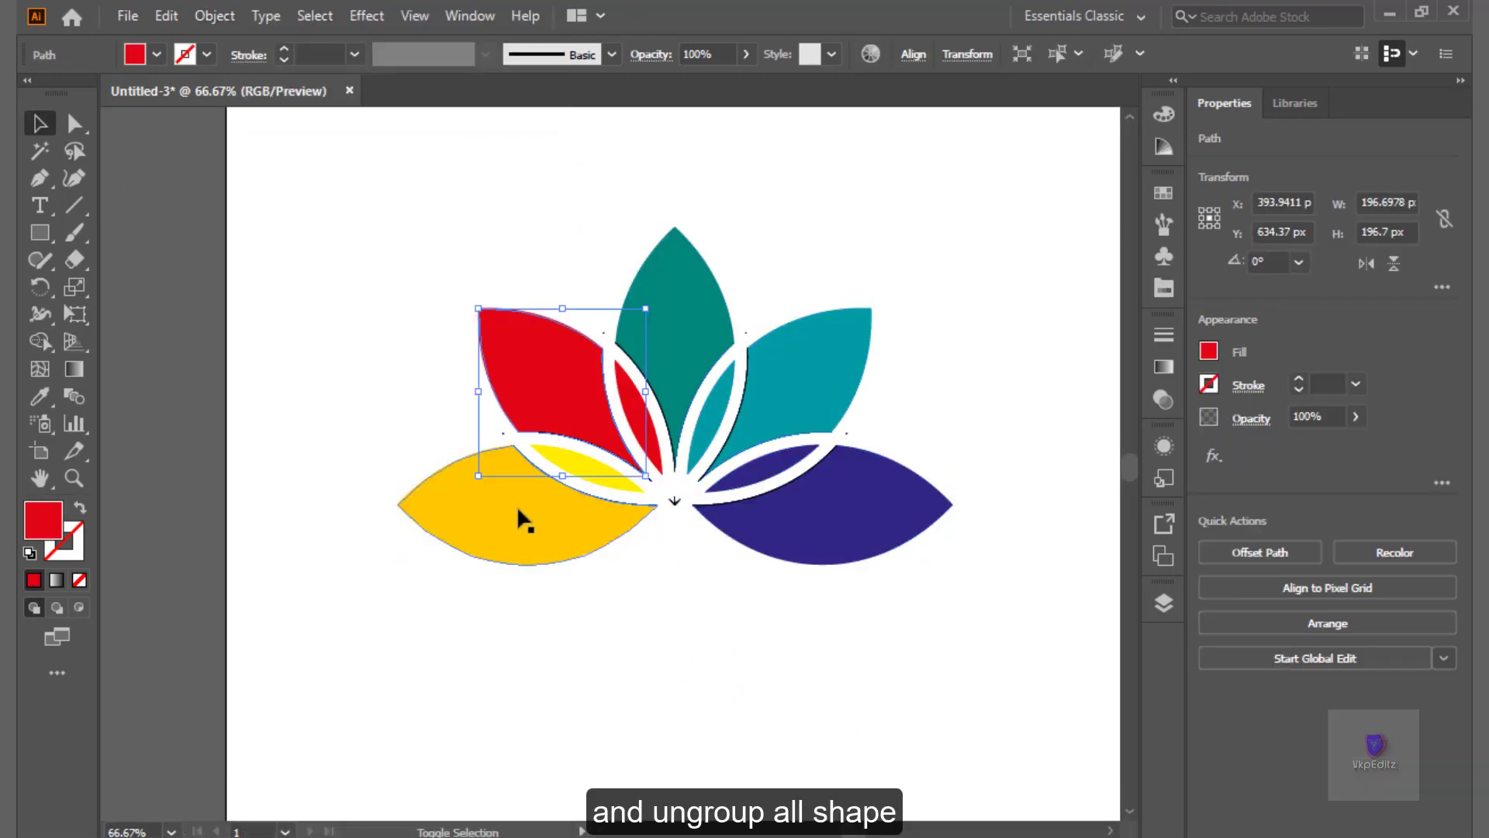
pyautogui.keyDown('shift'); pyautogui.click(518, 510); pyautogui.keyUp('shift')
pyautogui.click(664, 505)
pyautogui.click(538, 520)
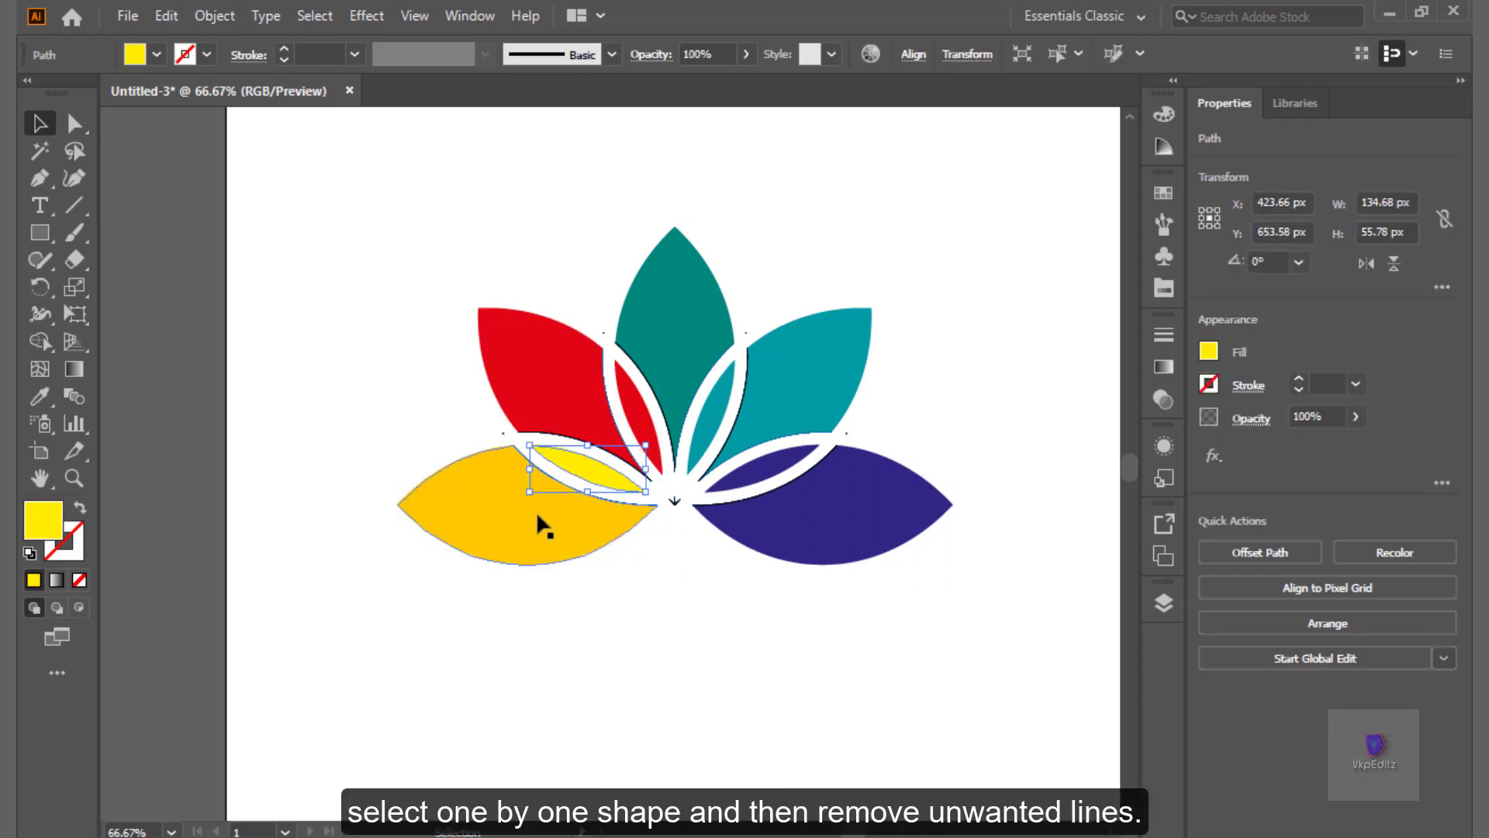
pyautogui.keyDown('shift'); pyautogui.click(625, 403); pyautogui.keyUp('shift')
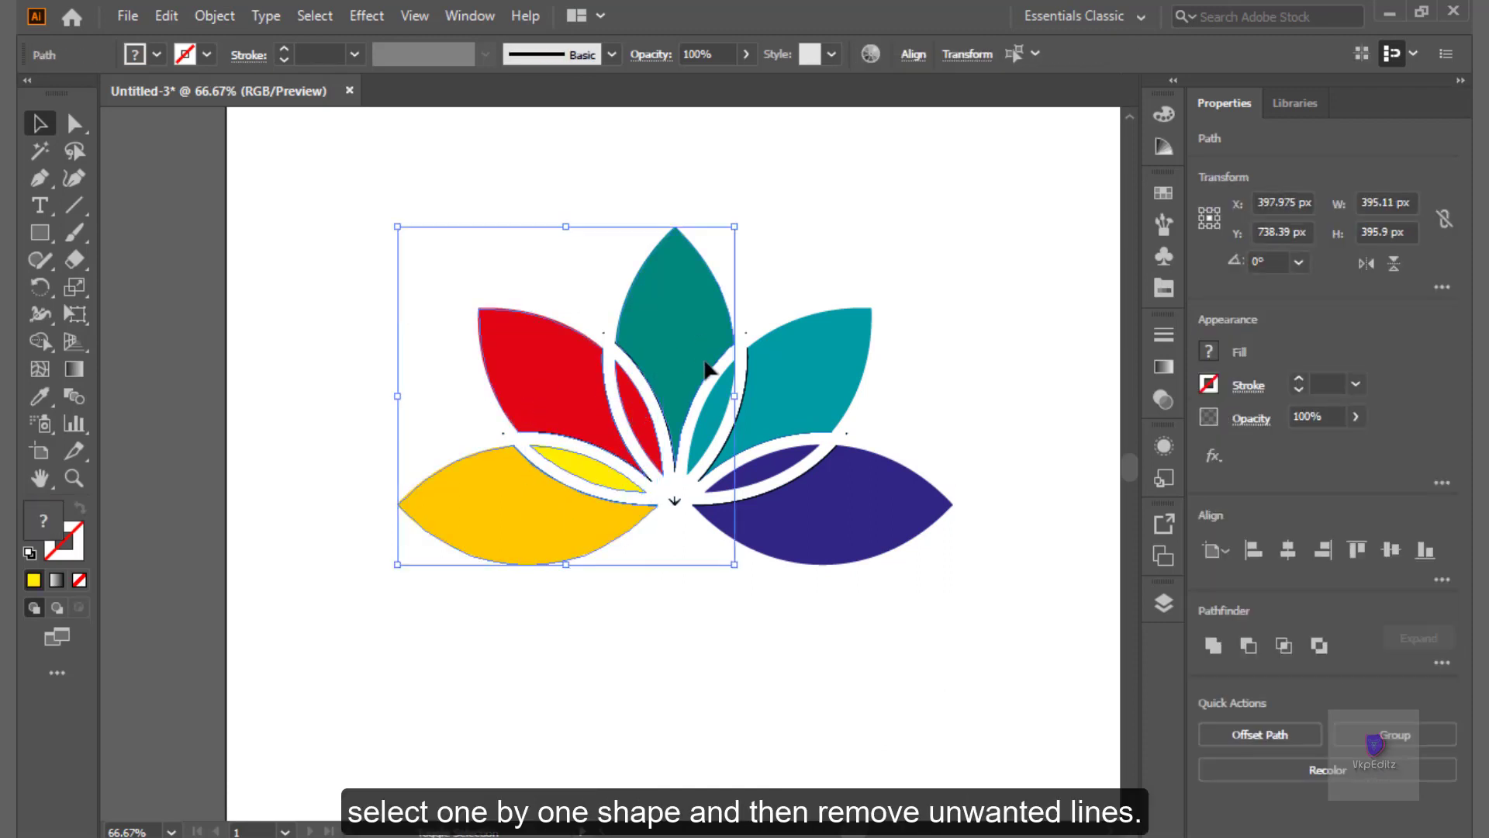
pyautogui.keyDown('shift'); pyautogui.click(675, 365); pyautogui.keyUp('shift')
pyautogui.keyDown('shift'); pyautogui.click(829, 361); pyautogui.keyUp('shift')
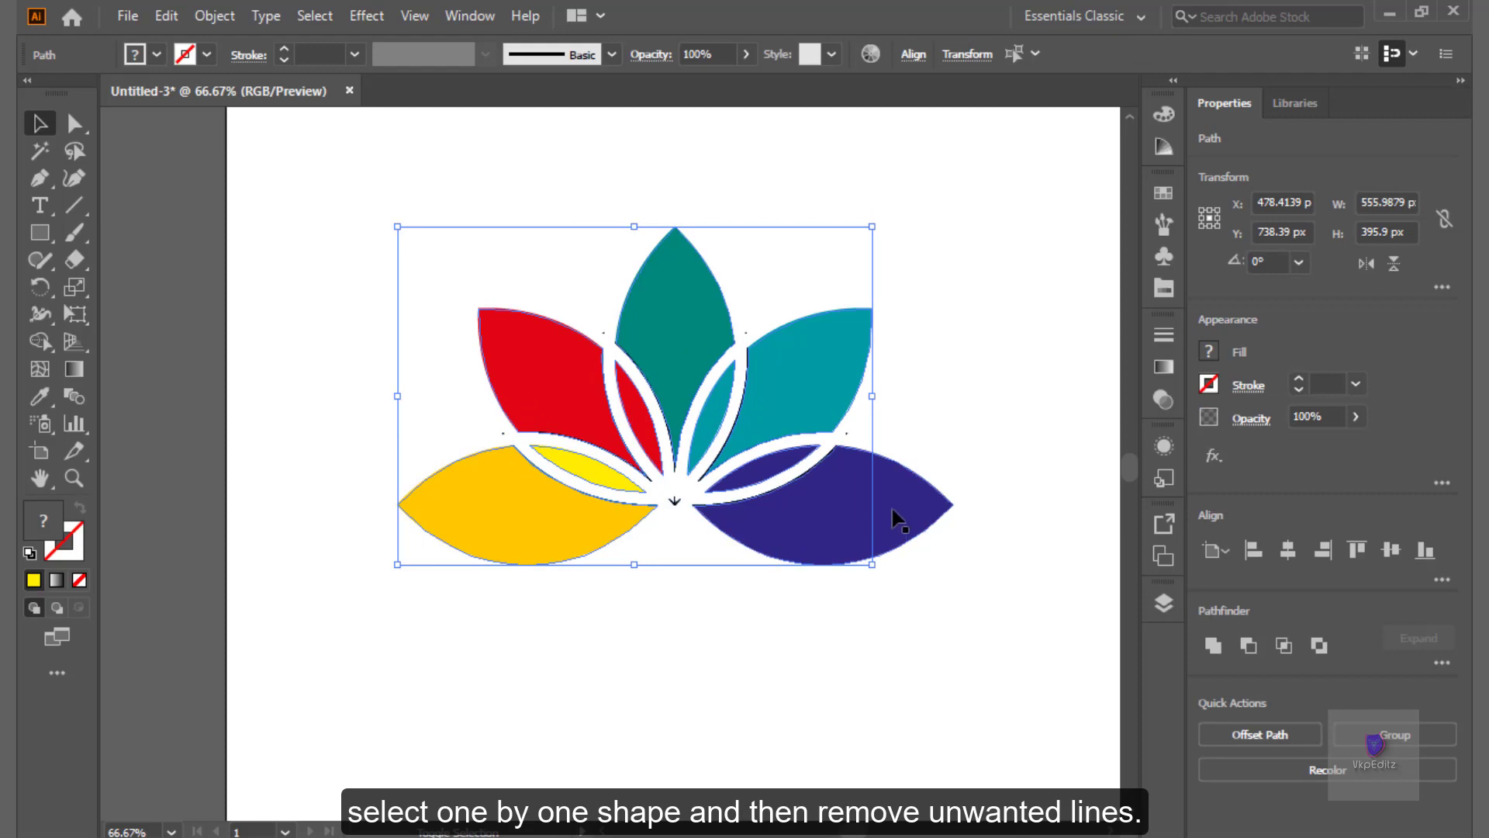
pyautogui.keyDown('shift'); pyautogui.click(788, 529); pyautogui.keyUp('shift')
# Move the filled petals aside, delete the leftover outline strokes, and move the petals back.
pyautogui.moveTo(760, 504); pyautogui.dragTo(763, 720)
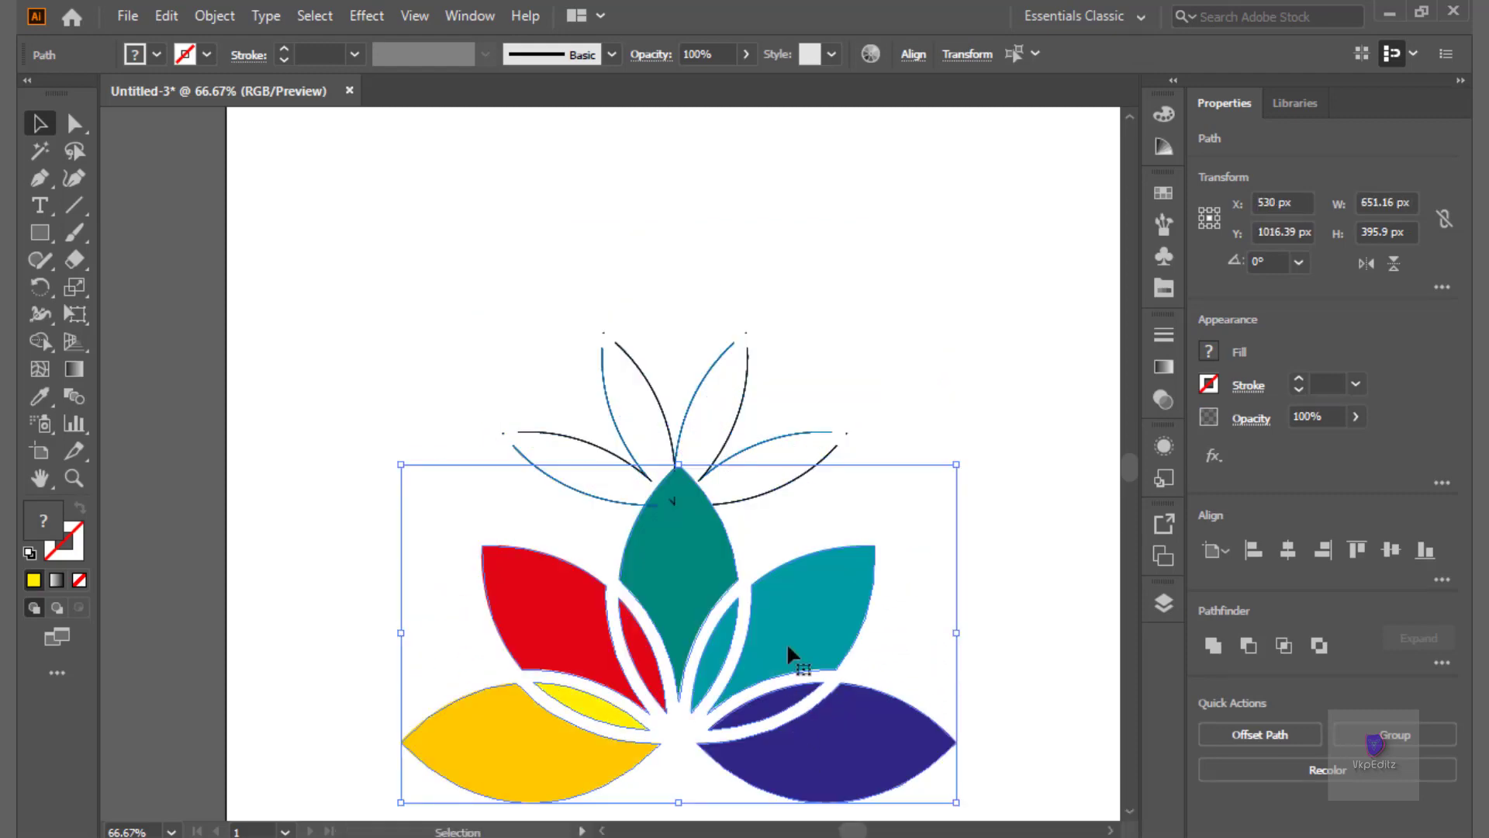
pyautogui.moveTo(686, 662); pyautogui.dragTo(687, 771)
pyautogui.moveTo(423, 298); pyautogui.dragTo(913, 538)
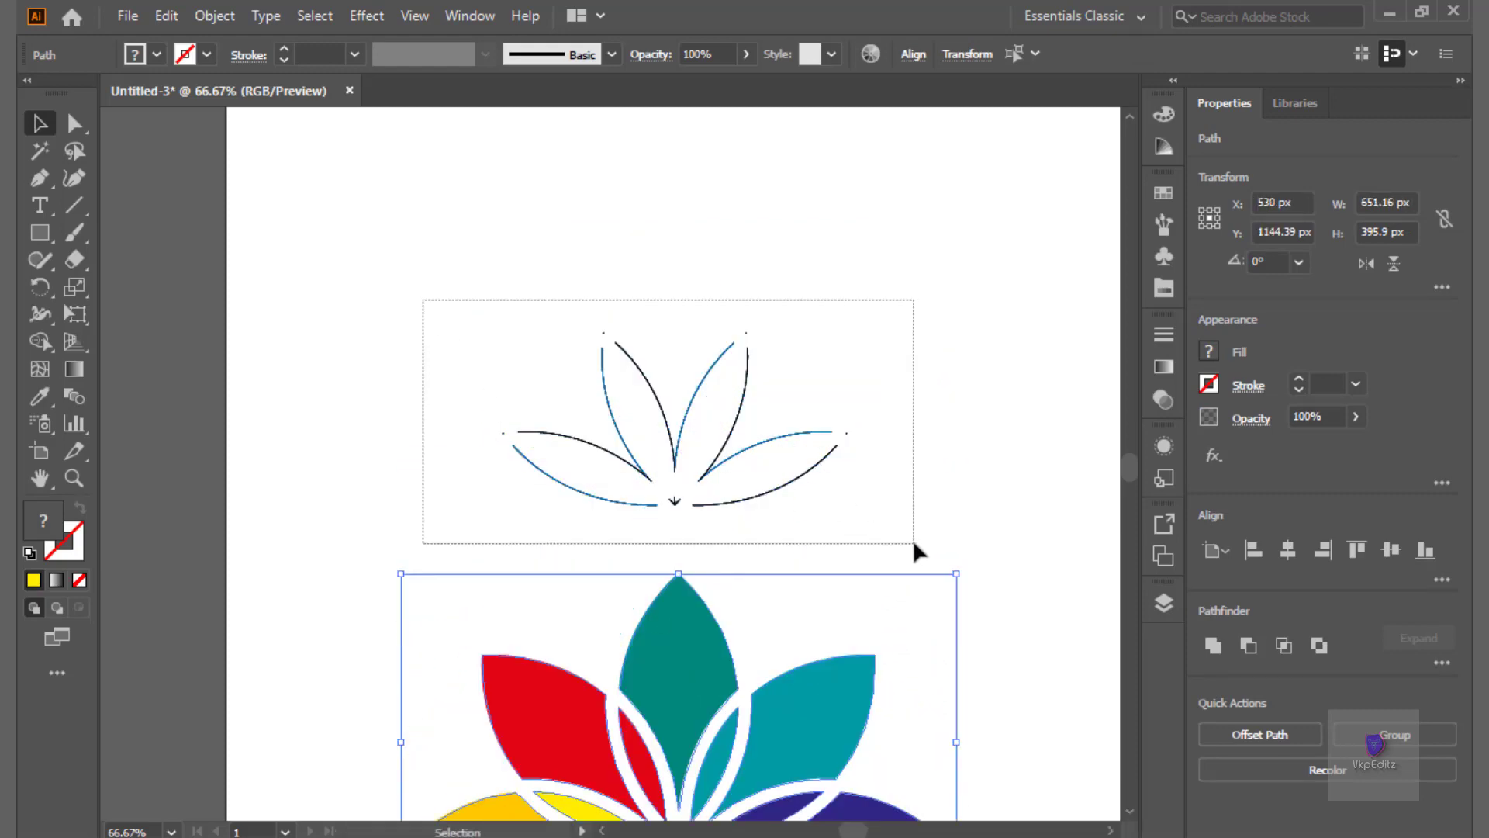
pyautogui.press('Delete')
pyautogui.moveTo(719, 601); pyautogui.dragTo(719, 412)
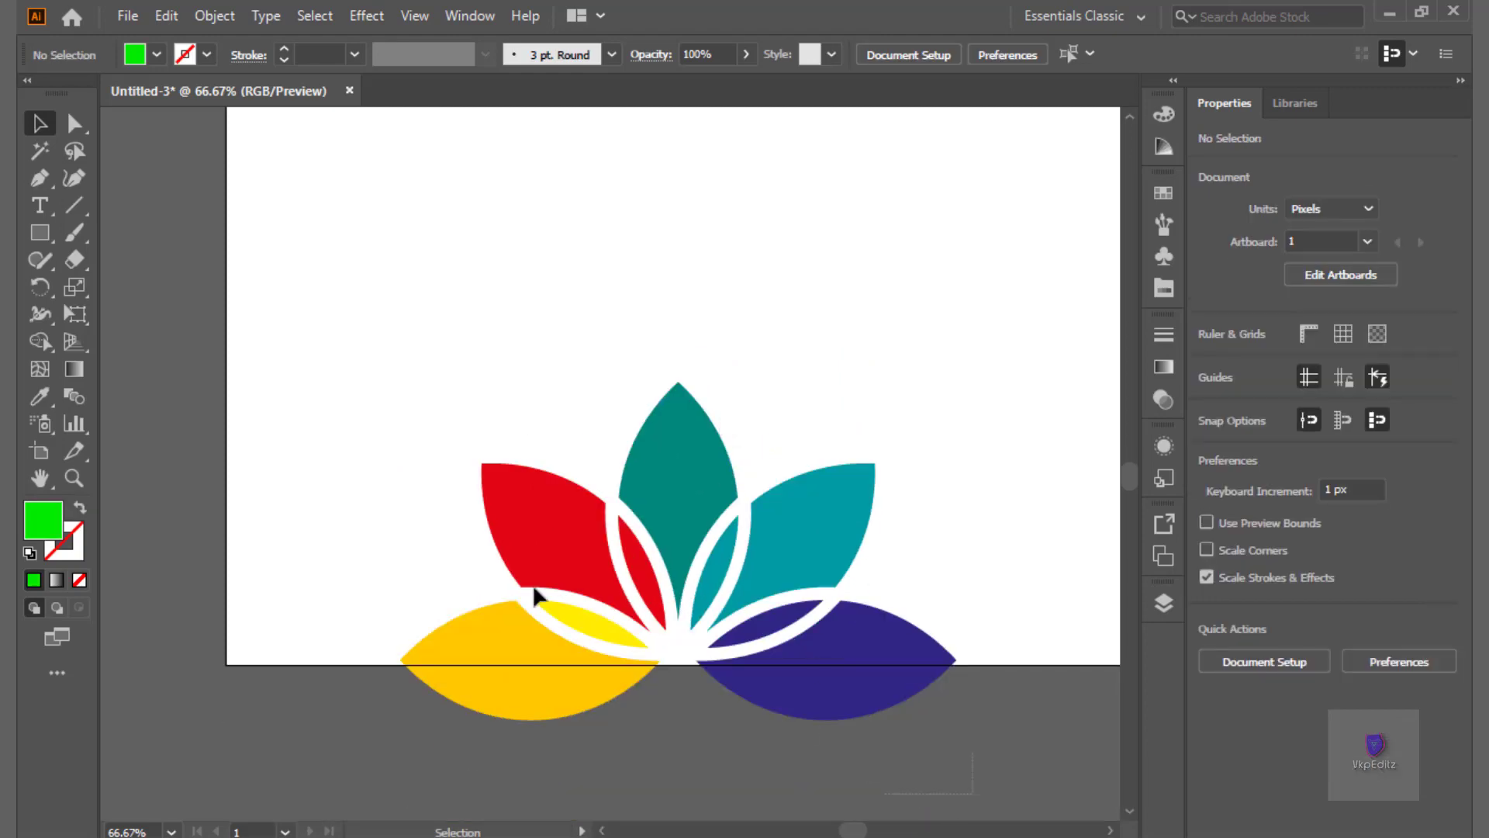
pyautogui.moveTo(973, 665); pyautogui.dragTo(349, 349)
# Reposition the clean flower on the artboard and zoom out to view it all.
pyautogui.moveTo(659, 480); pyautogui.dragTo(667, 222)
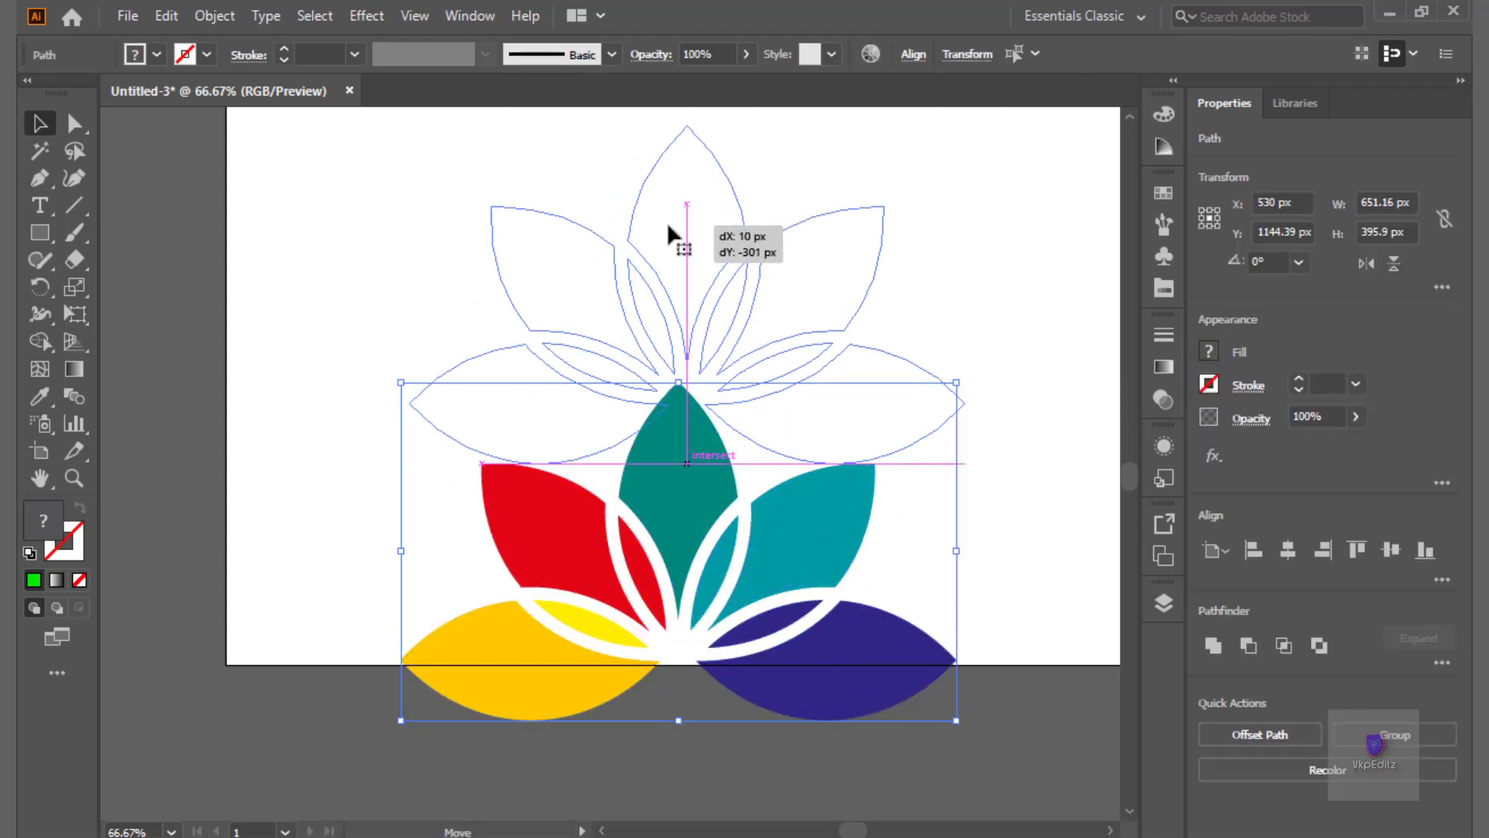
pyautogui.moveTo(661, 472); pyautogui.dragTo(680, 403)
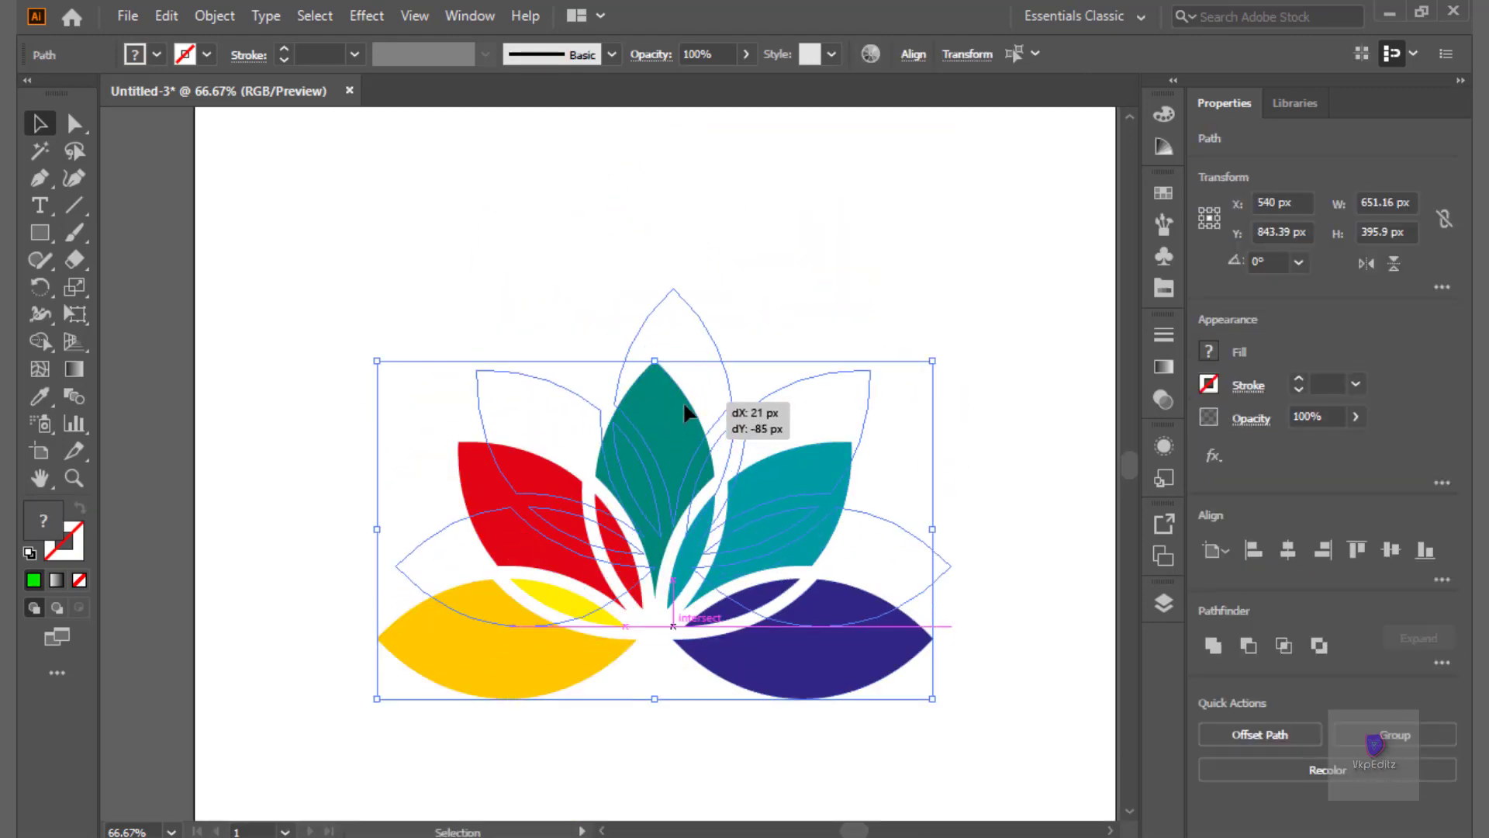
pyautogui.click(789, 242)
pyautogui.hotkey('ctrl', '-')
pyautogui.hotkey('ctrl', '-')
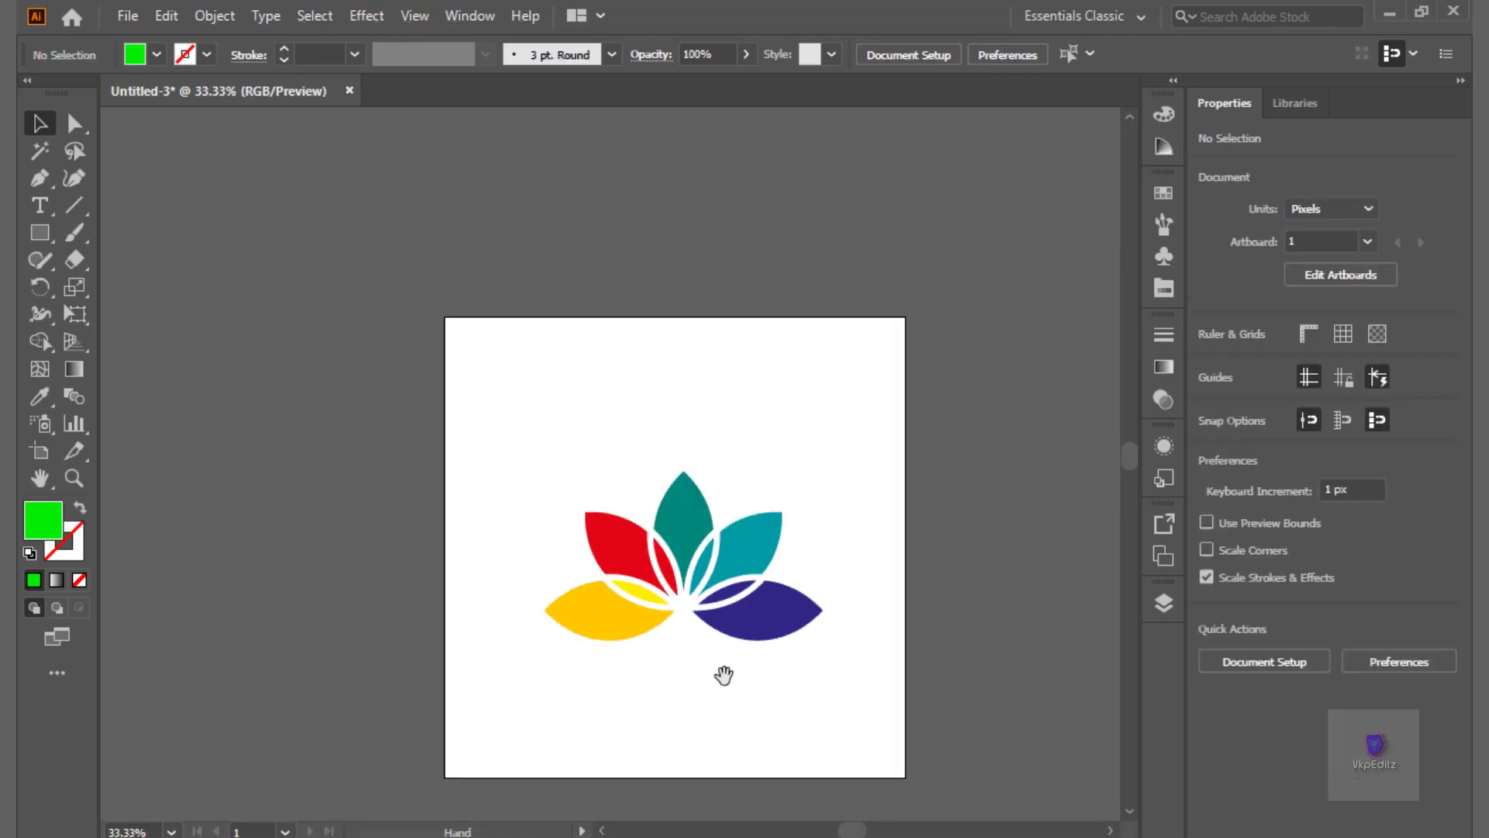
pyautogui.moveTo(718, 674); pyautogui.dragTo(667, 588)
# Apply a Drop Shadow at 35% opacity to the whole lotus flower.
pyautogui.moveTo(460, 361); pyautogui.dragTo(829, 628)
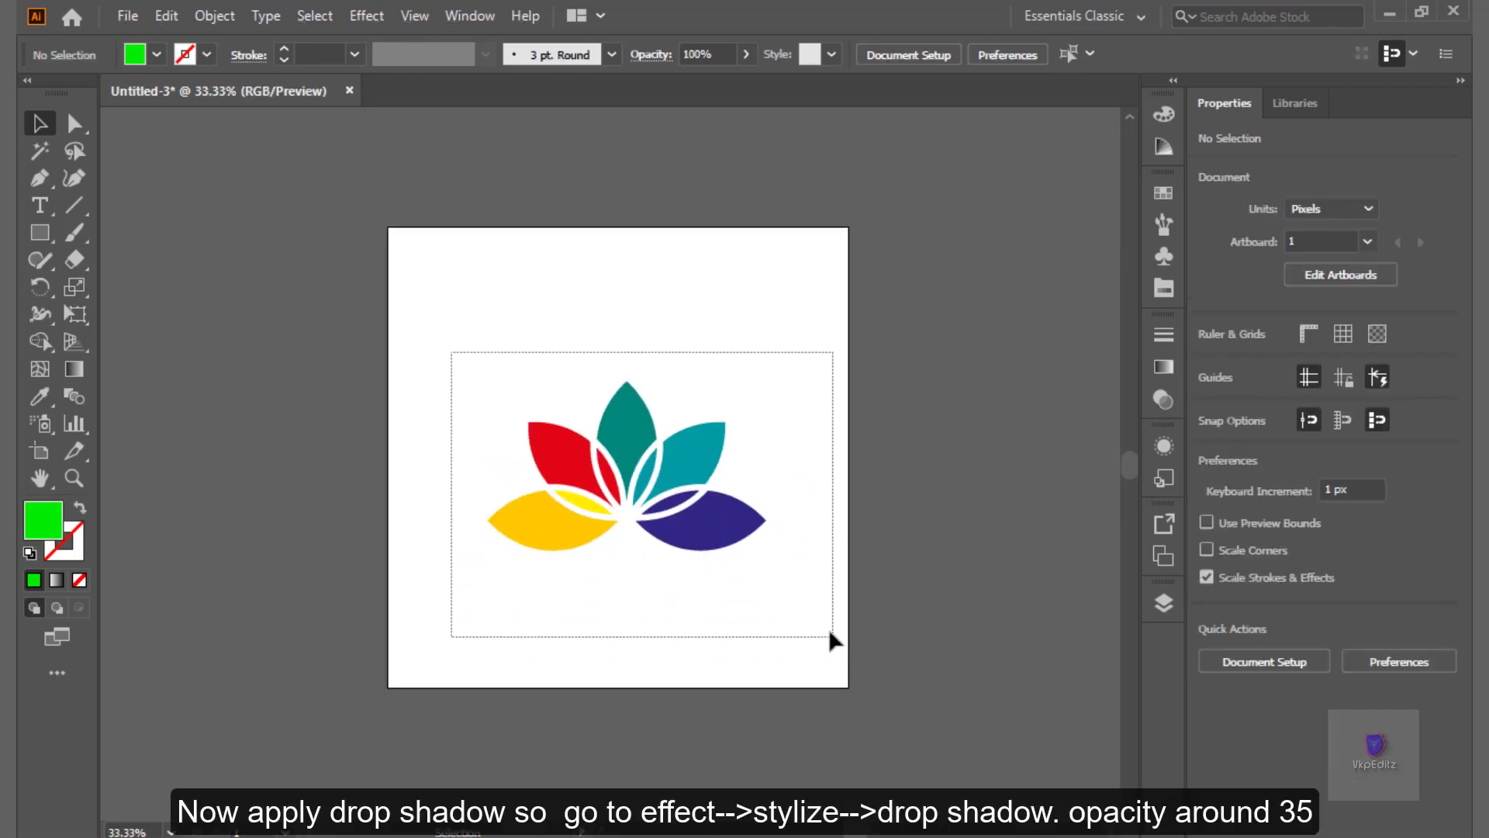
pyautogui.click(366, 16)
pyautogui.moveTo(465, 272)
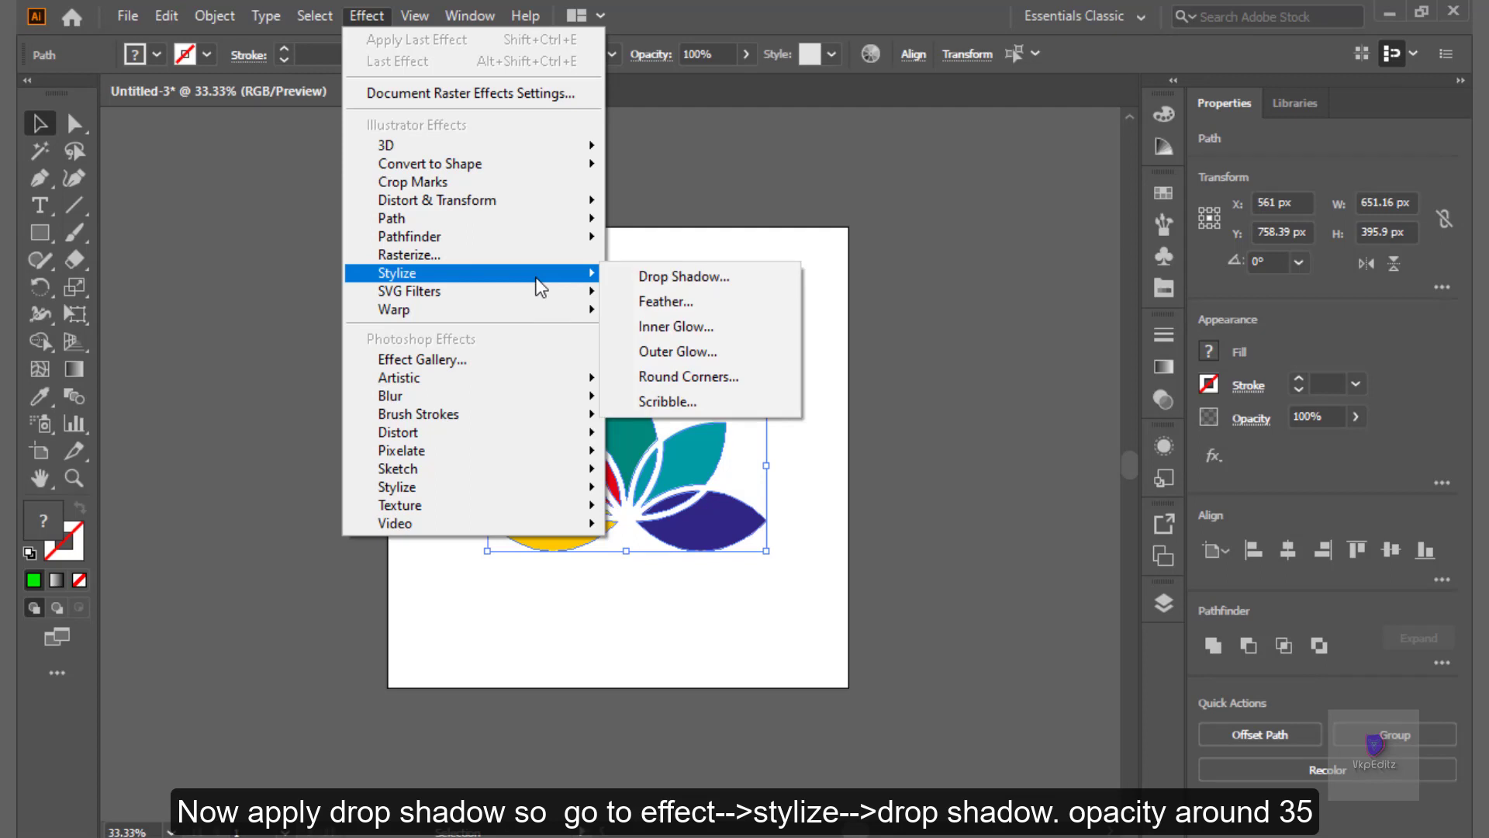
pyautogui.click(723, 288)
pyautogui.moveTo(729, 267); pyautogui.dragTo(1021, 213)
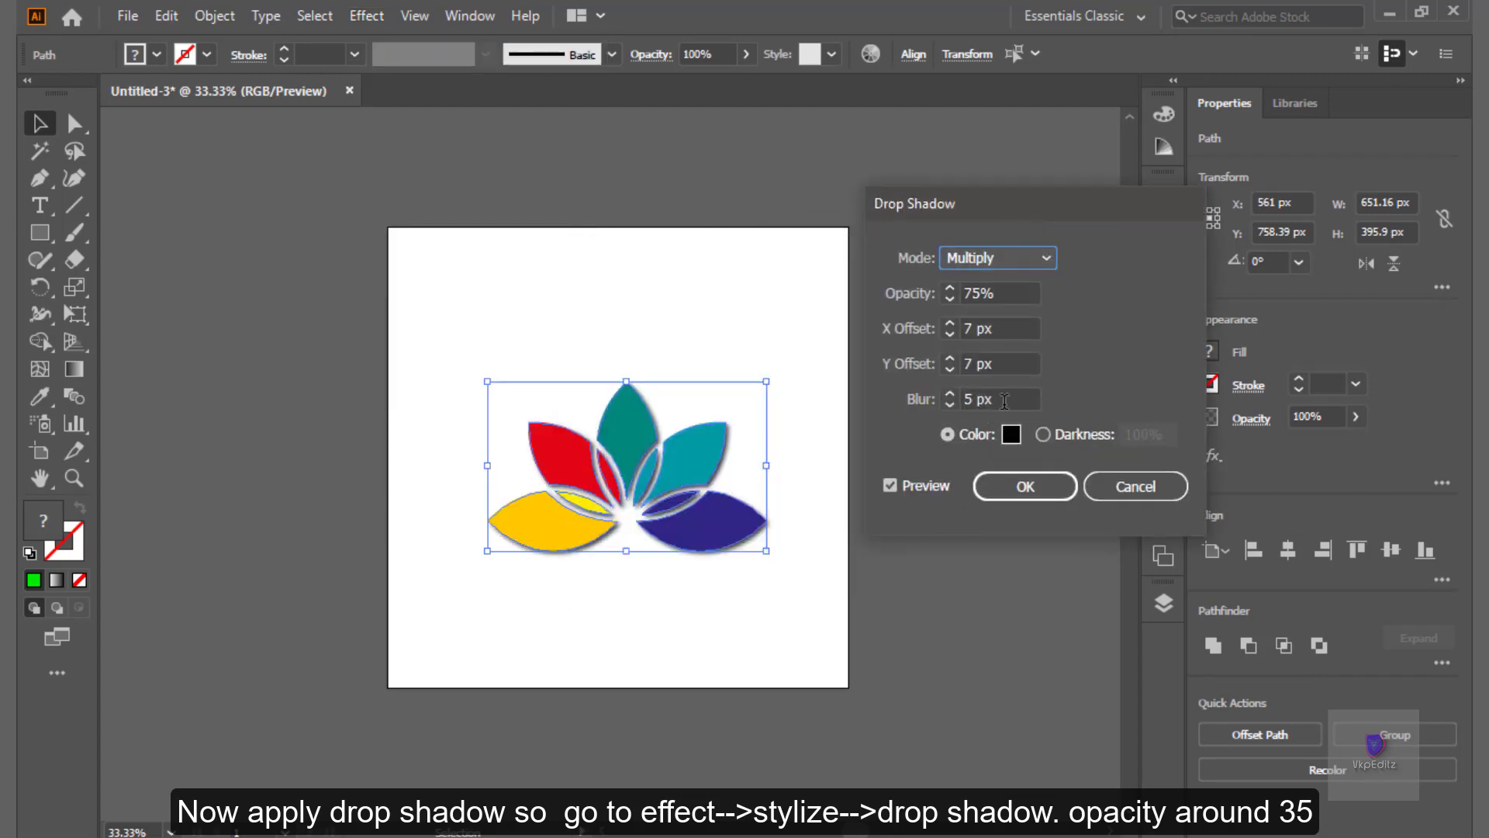
pyautogui.scroll(-16, 1005, 291)
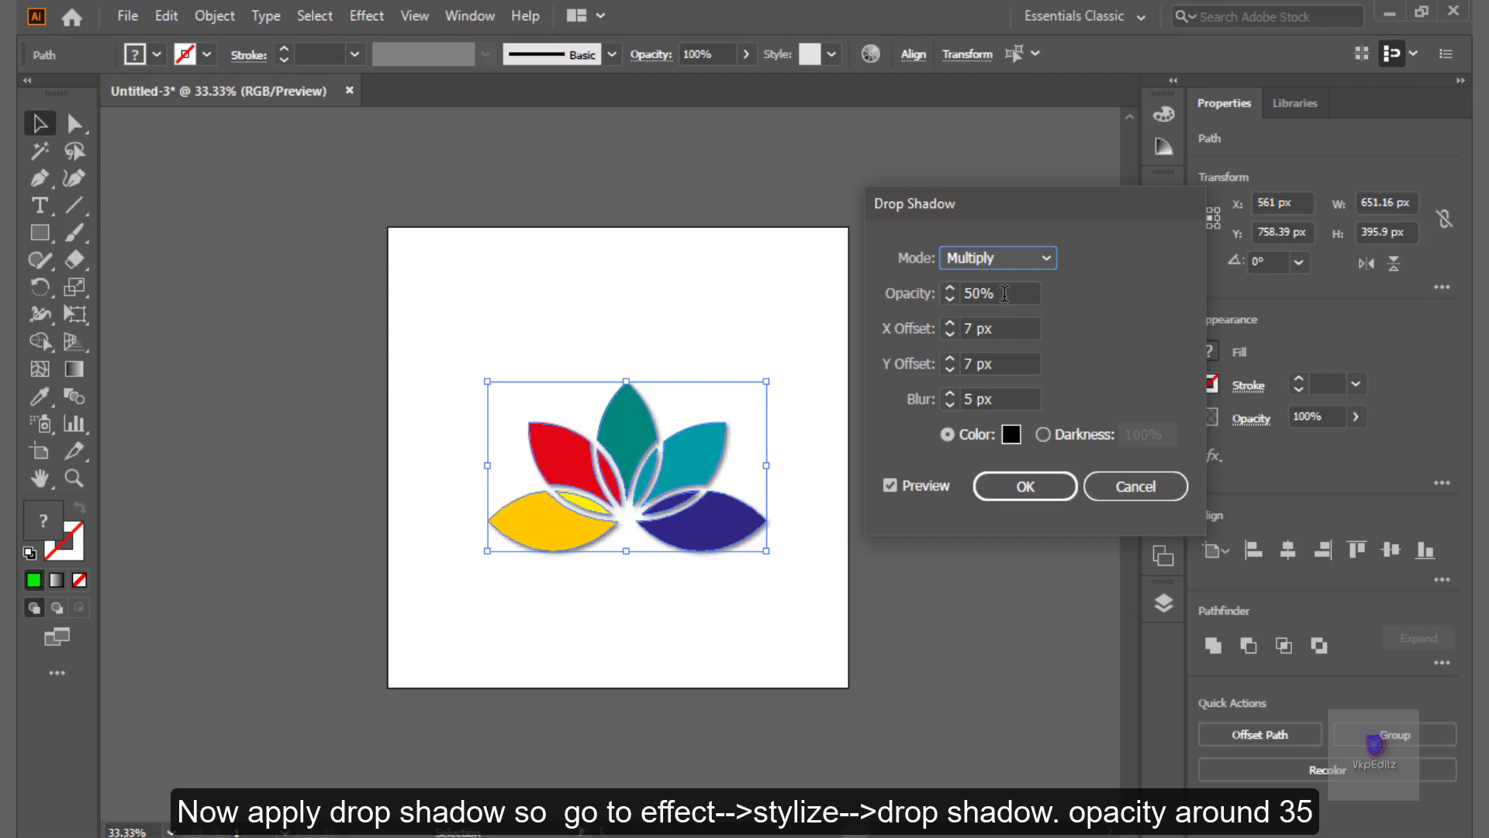
pyautogui.scroll(-6, 1004, 297)
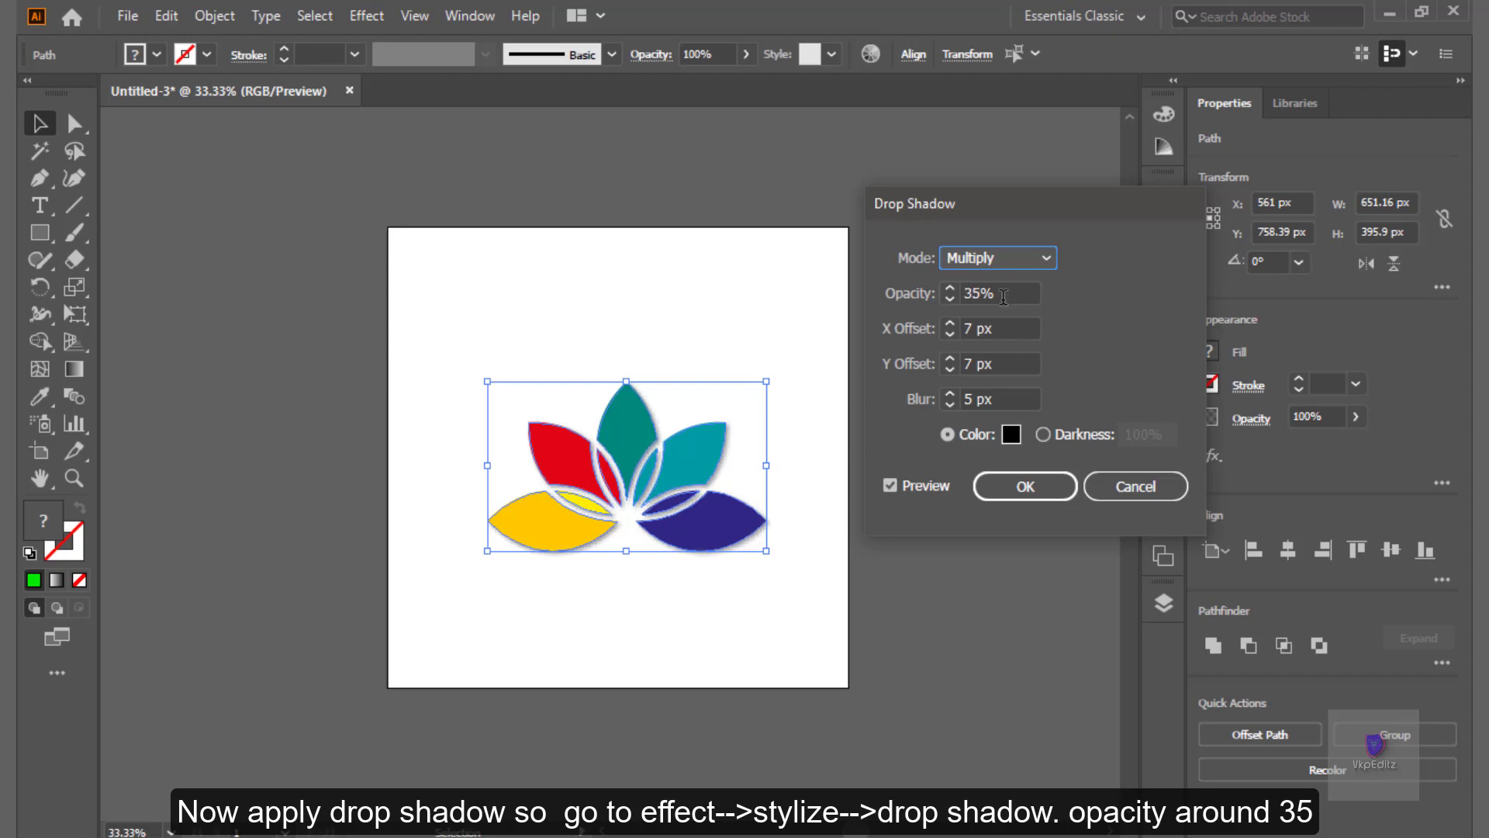
pyautogui.click(1023, 486)
# Reselect the flower and move it higher on the artboard.
pyautogui.click(720, 608)
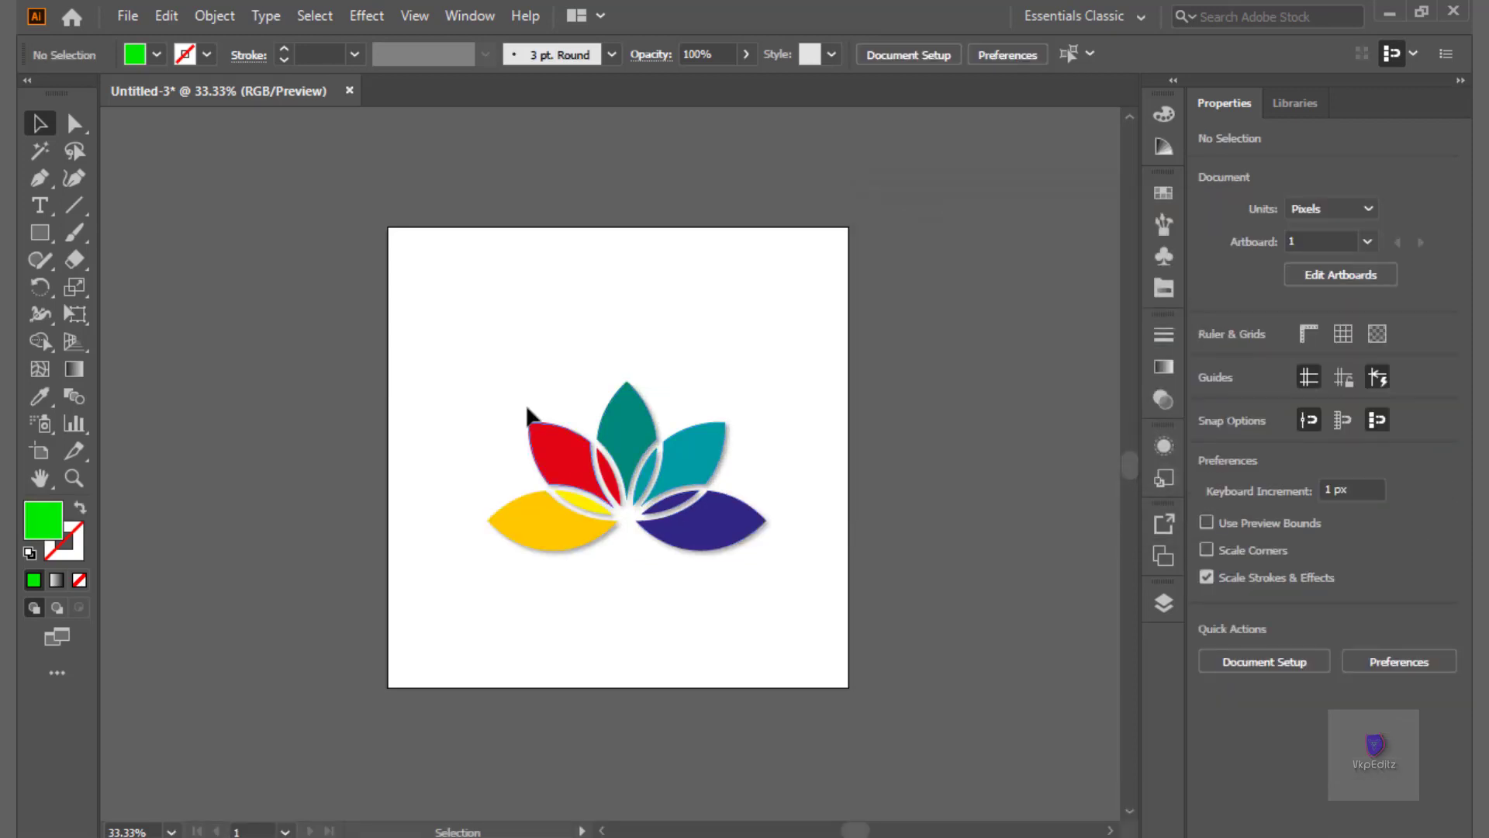
pyautogui.moveTo(450, 341); pyautogui.dragTo(818, 627)
pyautogui.moveTo(721, 541); pyautogui.dragTo(719, 496)
# Add the word 'Illustrator' below the flower, enlarge it and nudge it into place.
pyautogui.click(689, 582)
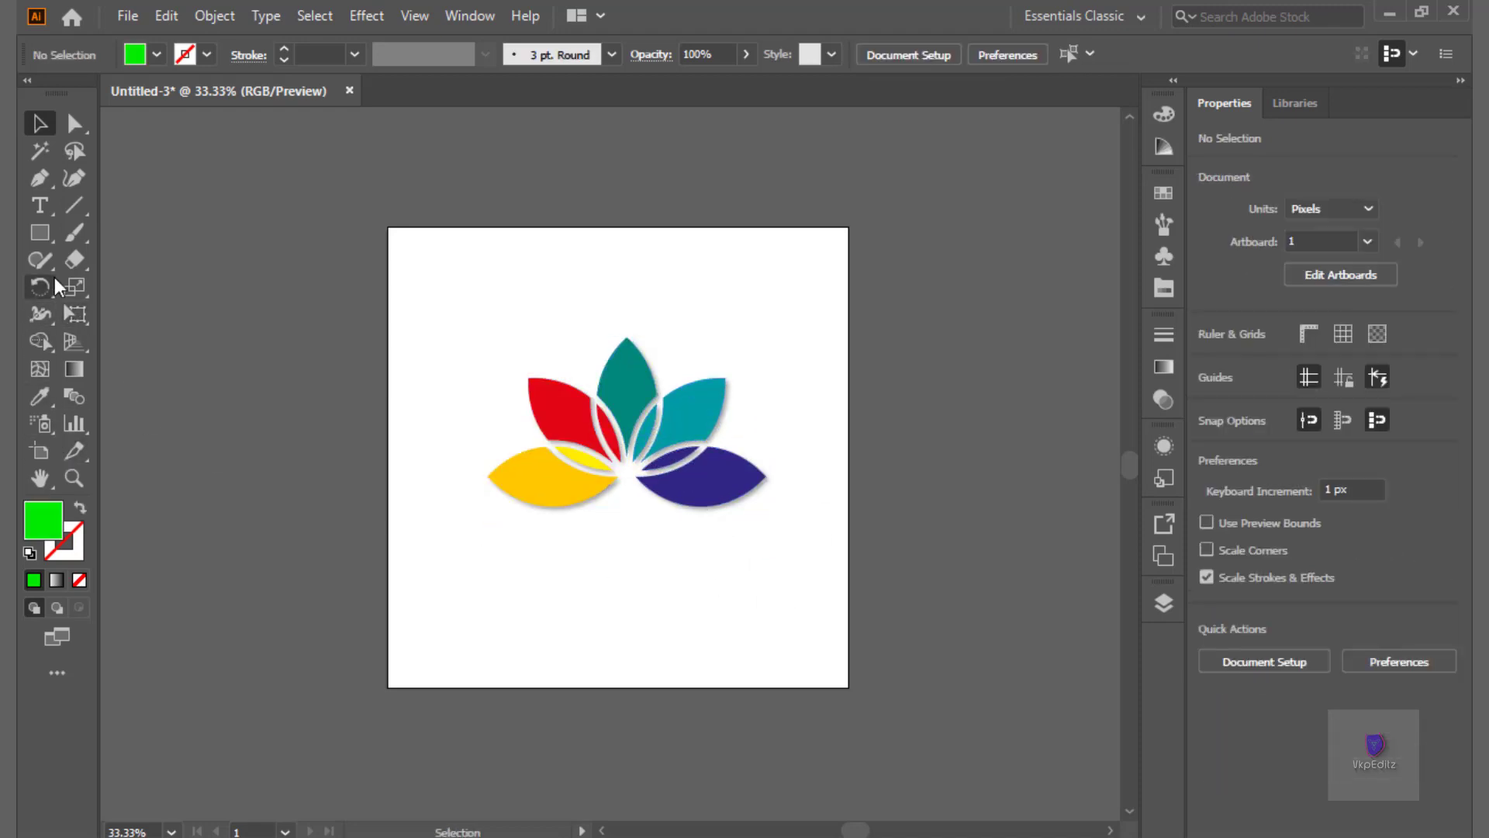
pyautogui.press('t')
pyautogui.click(563, 538)
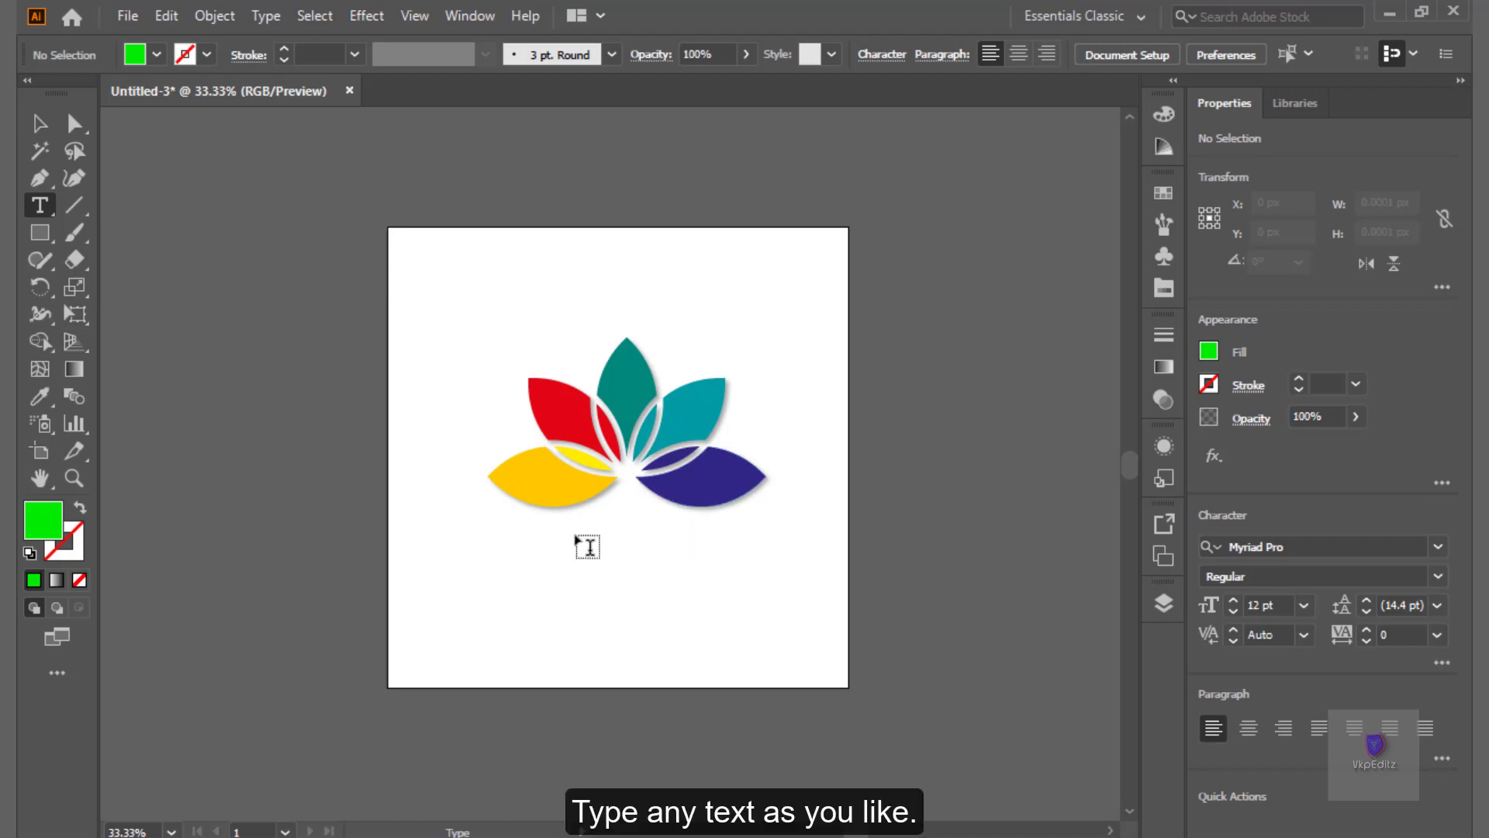
pyautogui.write('I')
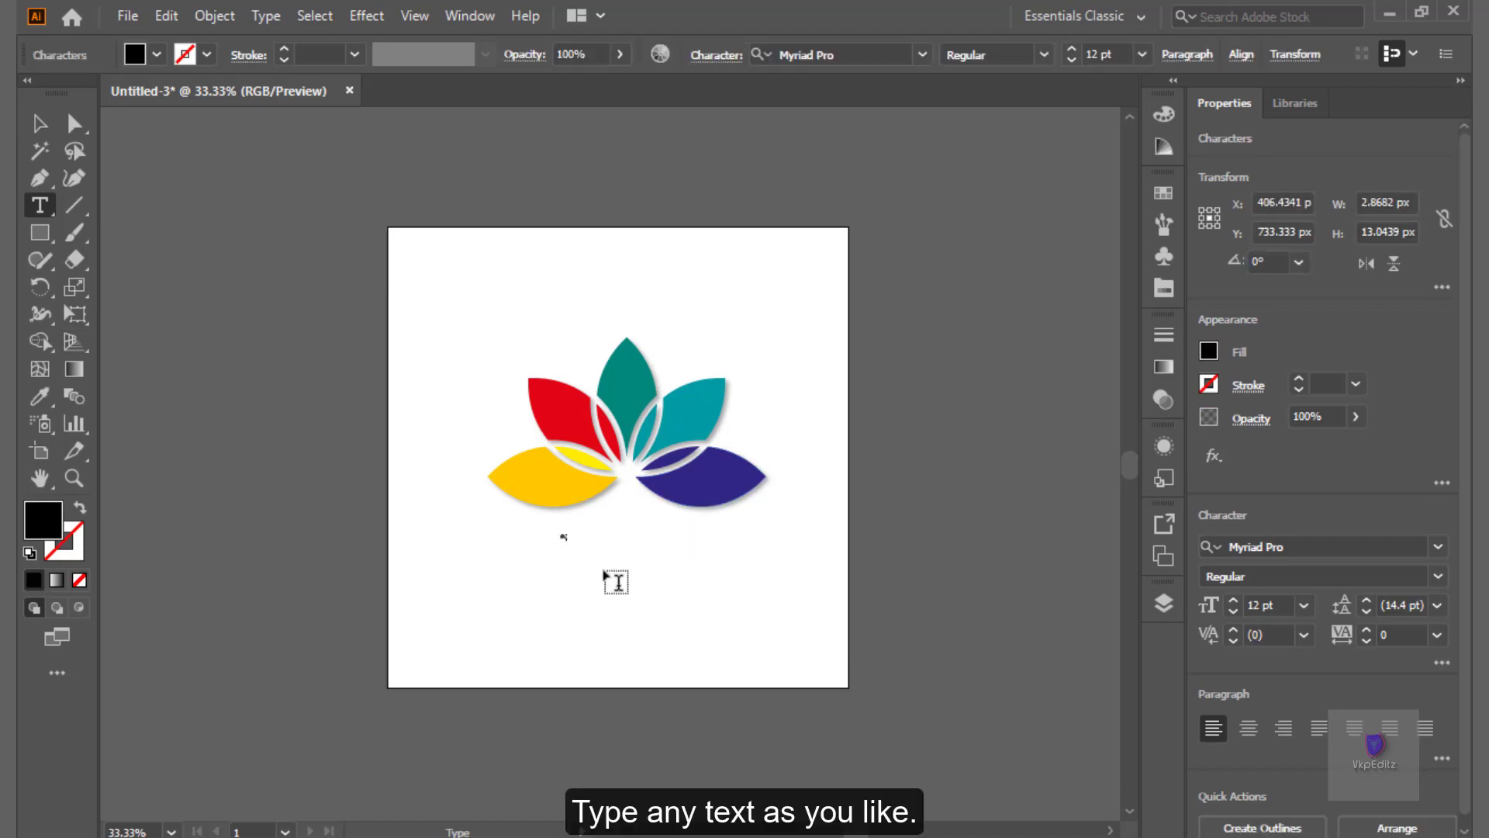
pyautogui.press('Escape')
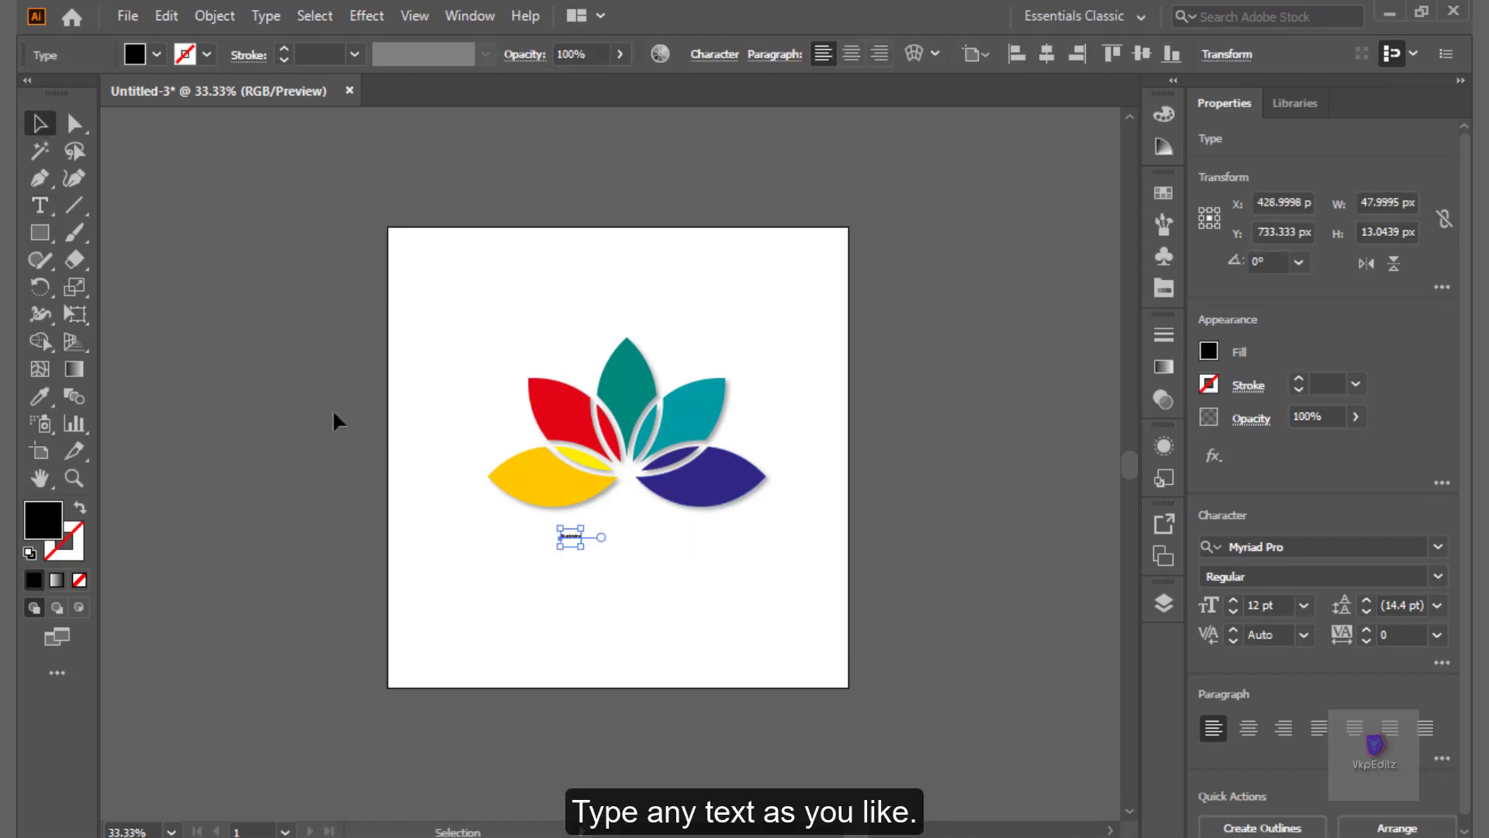
pyautogui.moveTo(582, 546)
pyautogui.mouseDown()
pyautogui.moveTo(695, 572)
pyautogui.moveTo(645, 542)
pyautogui.mouseUp()
pyautogui.click(635, 549)
pyautogui.click(647, 580)
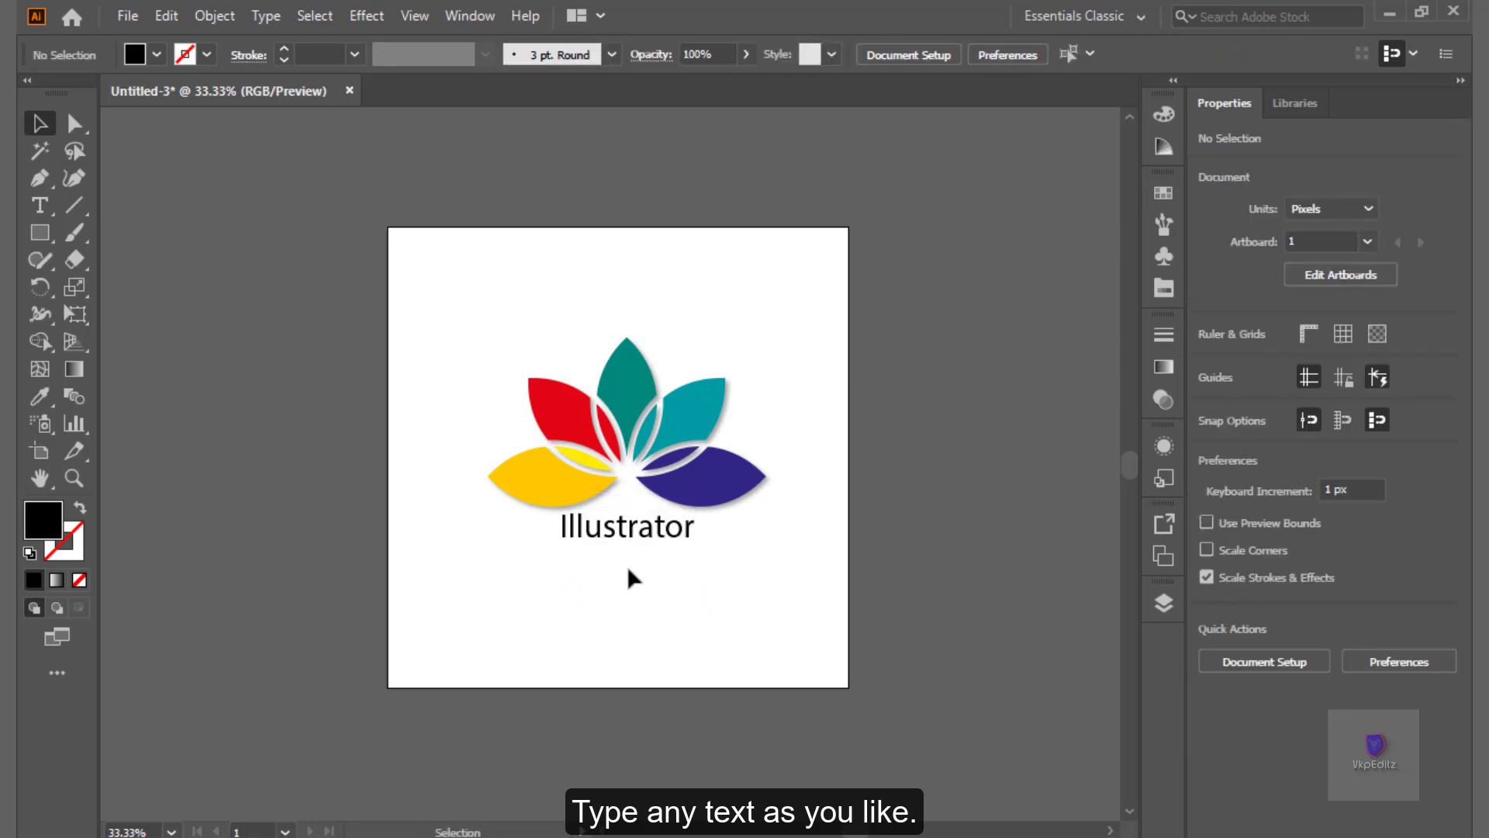
# Duplicate the text, change the copy to 'Adobe', and move it above 'Illustrator'.
pyautogui.moveTo(619, 535); pyautogui.dragTo(625, 580)
pyautogui.doubleClick(625, 578)
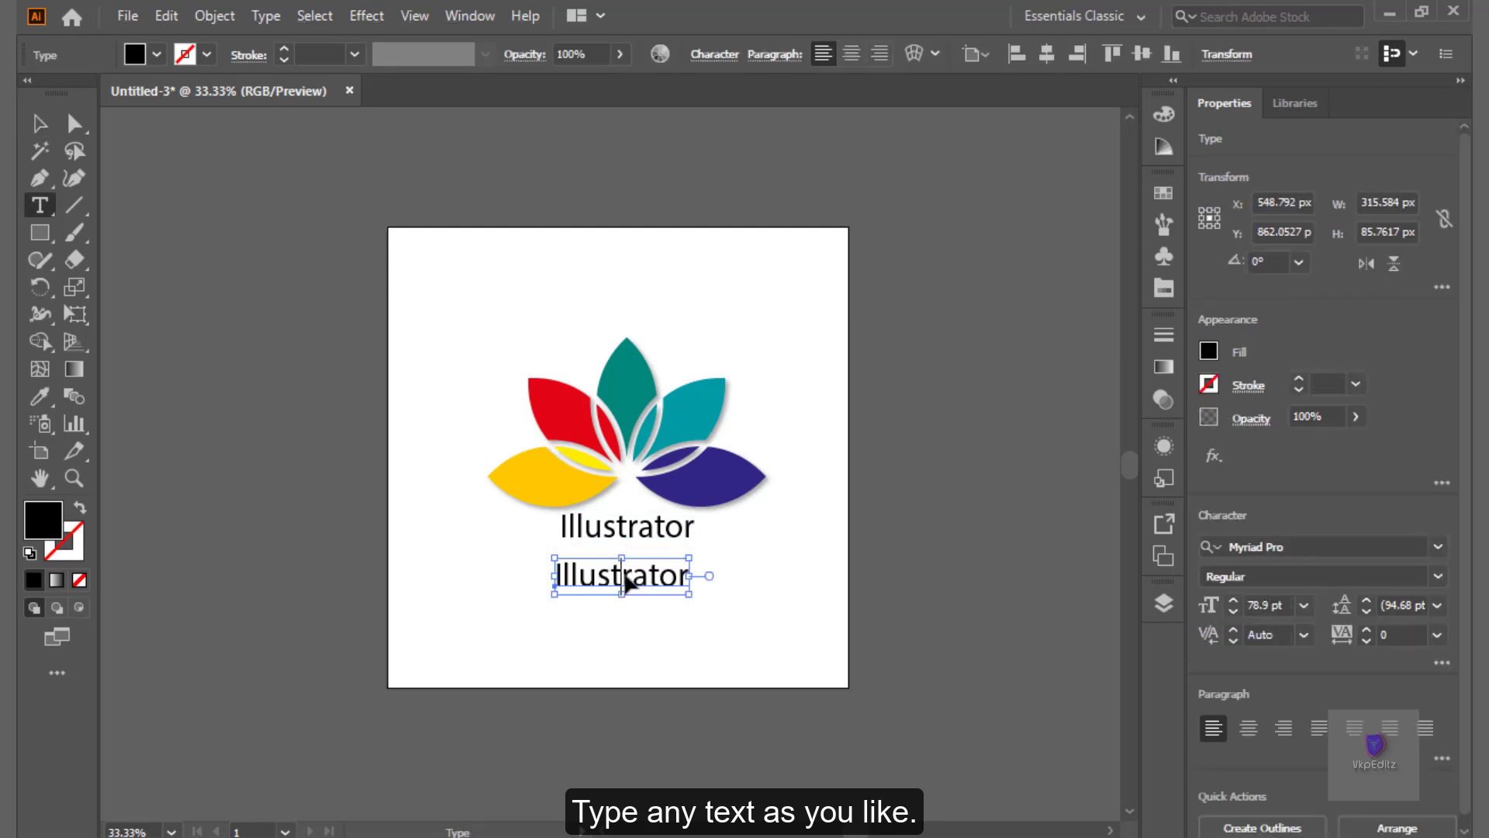
pyautogui.hotkey('ctrl', 'a')
pyautogui.write('Adobe')
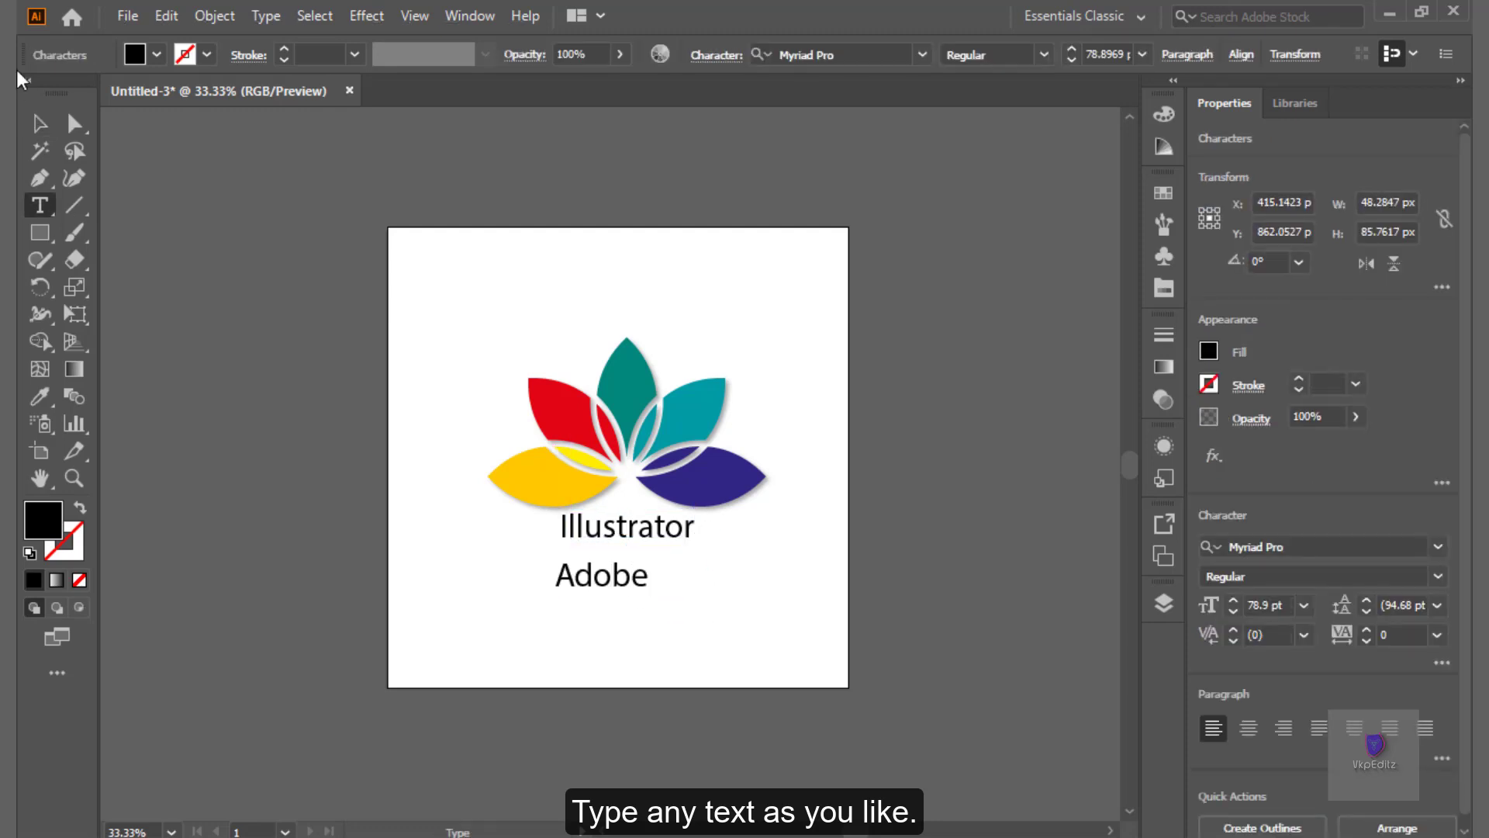
pyautogui.press('Escape')
pyautogui.moveTo(603, 582); pyautogui.dragTo(648, 530)
# Centre 'Adobe' above 'Illustrator' and check the two stacked lines.
pyautogui.scroll(2, 635, 434)
pyautogui.moveTo(667, 585); pyautogui.dragTo(681, 596)
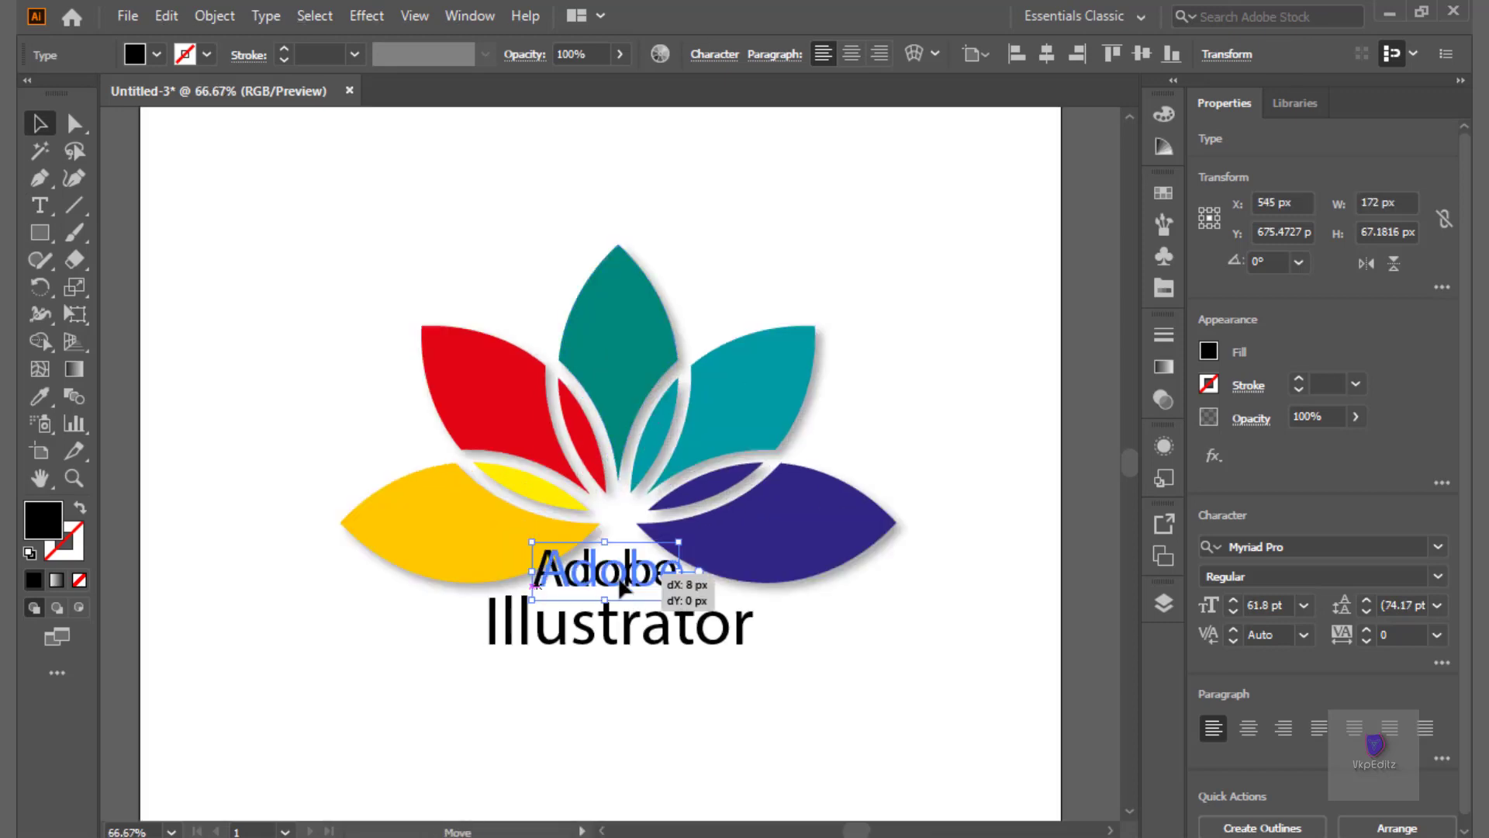
pyautogui.click(658, 724)
pyautogui.moveTo(727, 706); pyautogui.dragTo(585, 648)
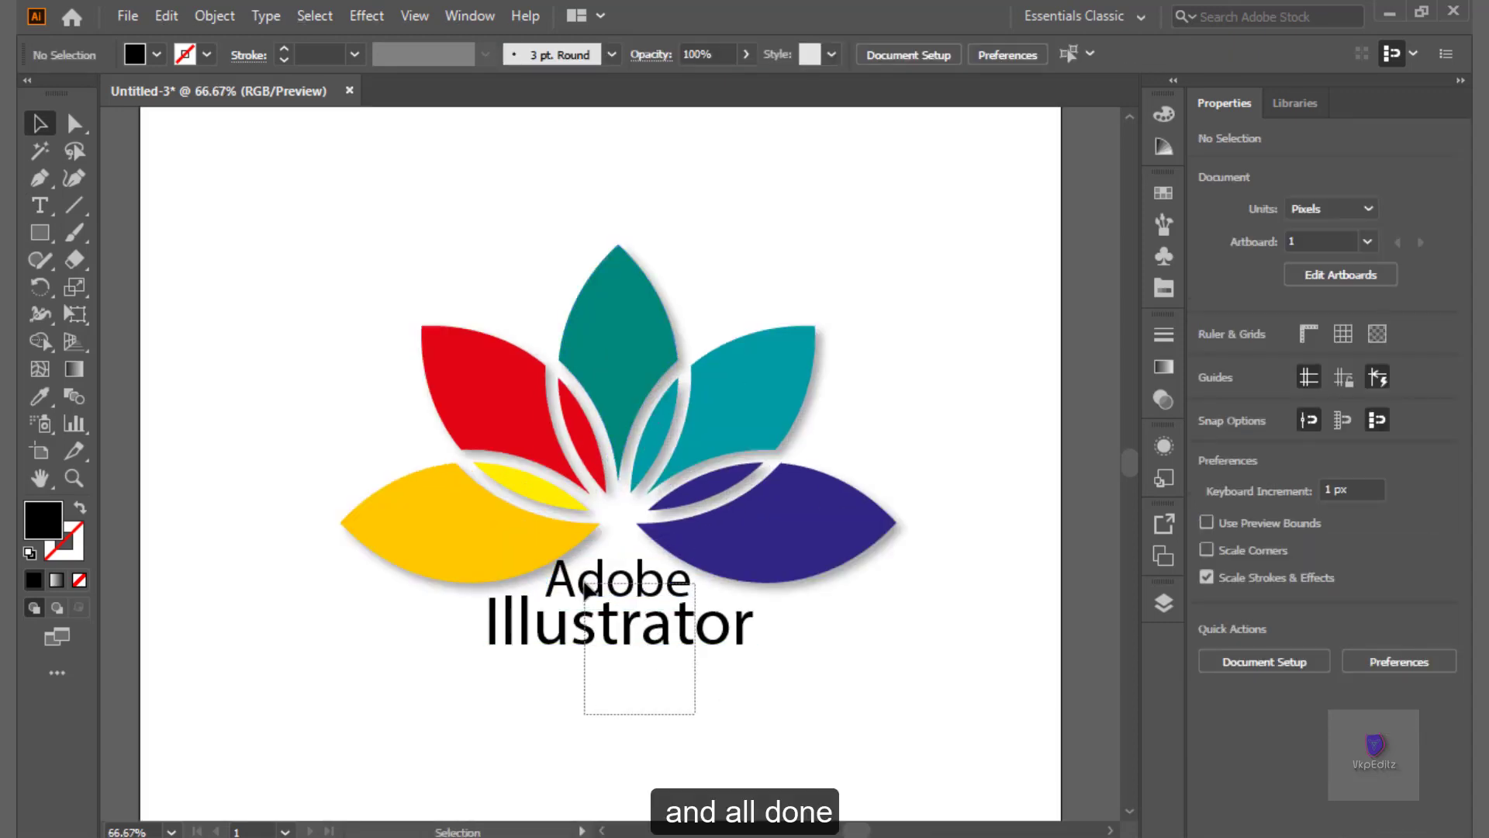
pyautogui.click(625, 705)
pyautogui.scroll(-2, 607, 570)
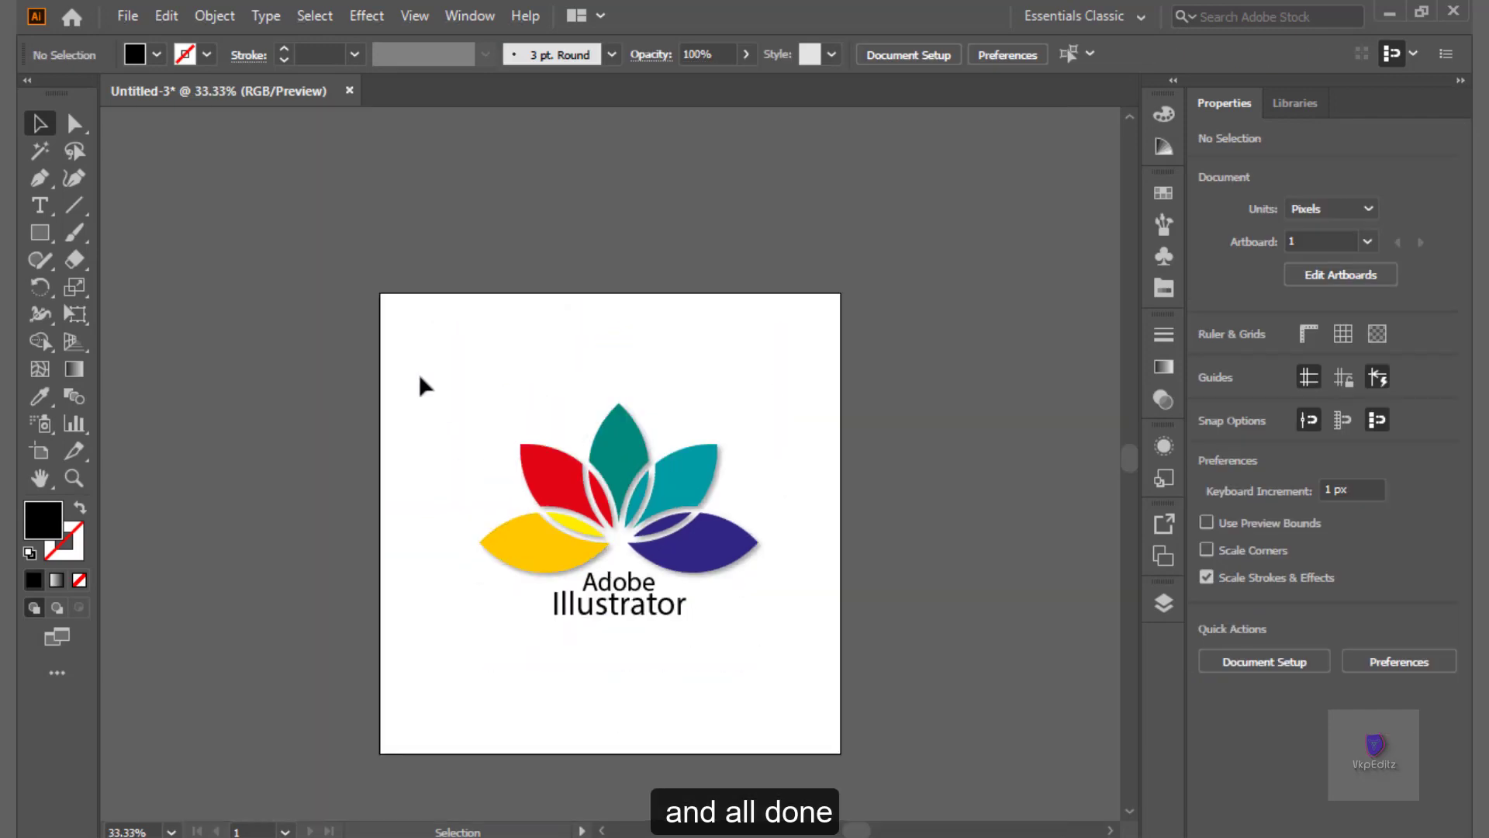
pyautogui.moveTo(422, 382); pyautogui.dragTo(661, 590)
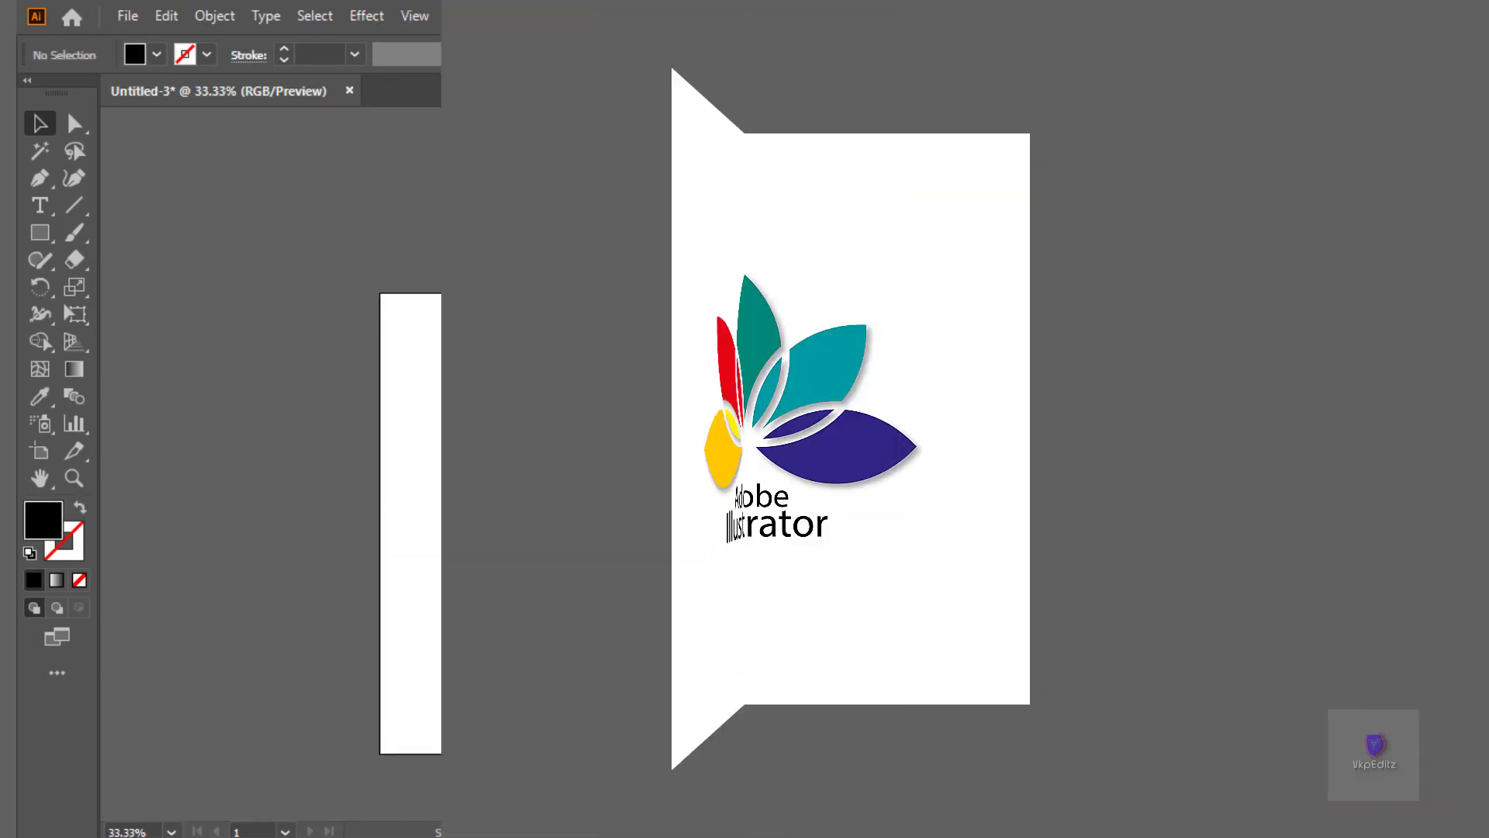